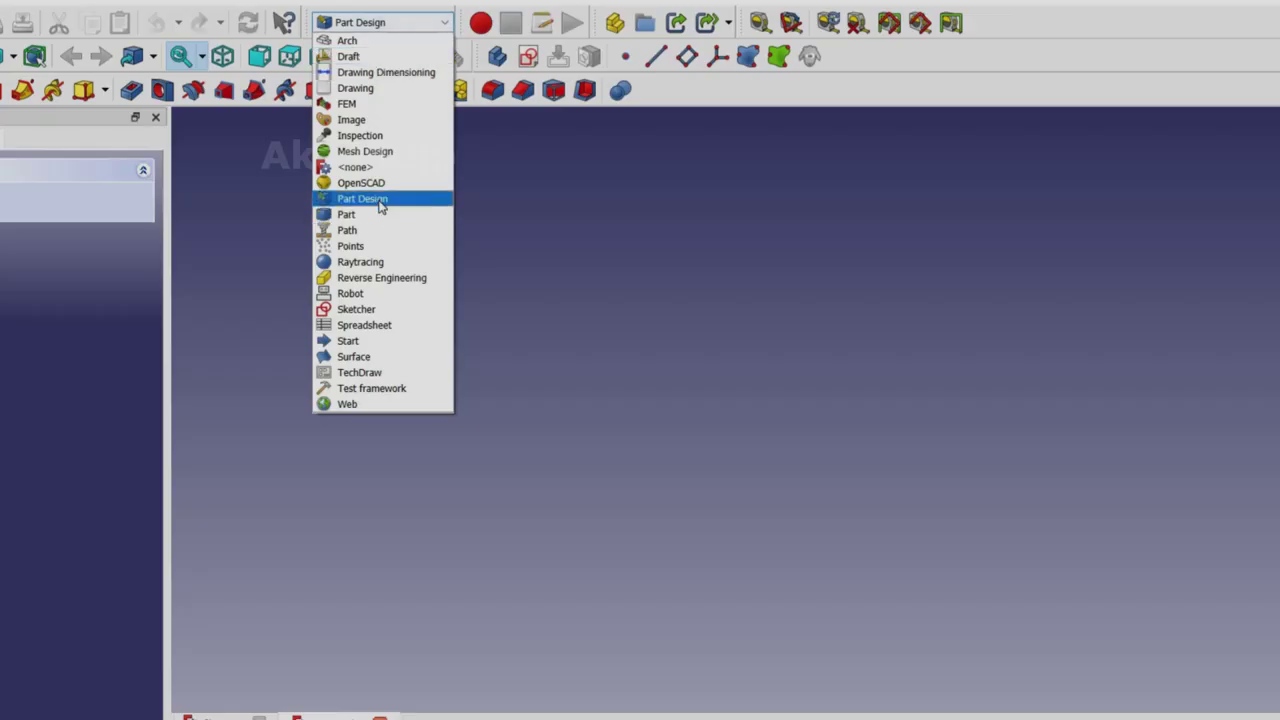
Switch to the Part Design workbench and create a new sketch on XY_Plane.
click(384, 198)
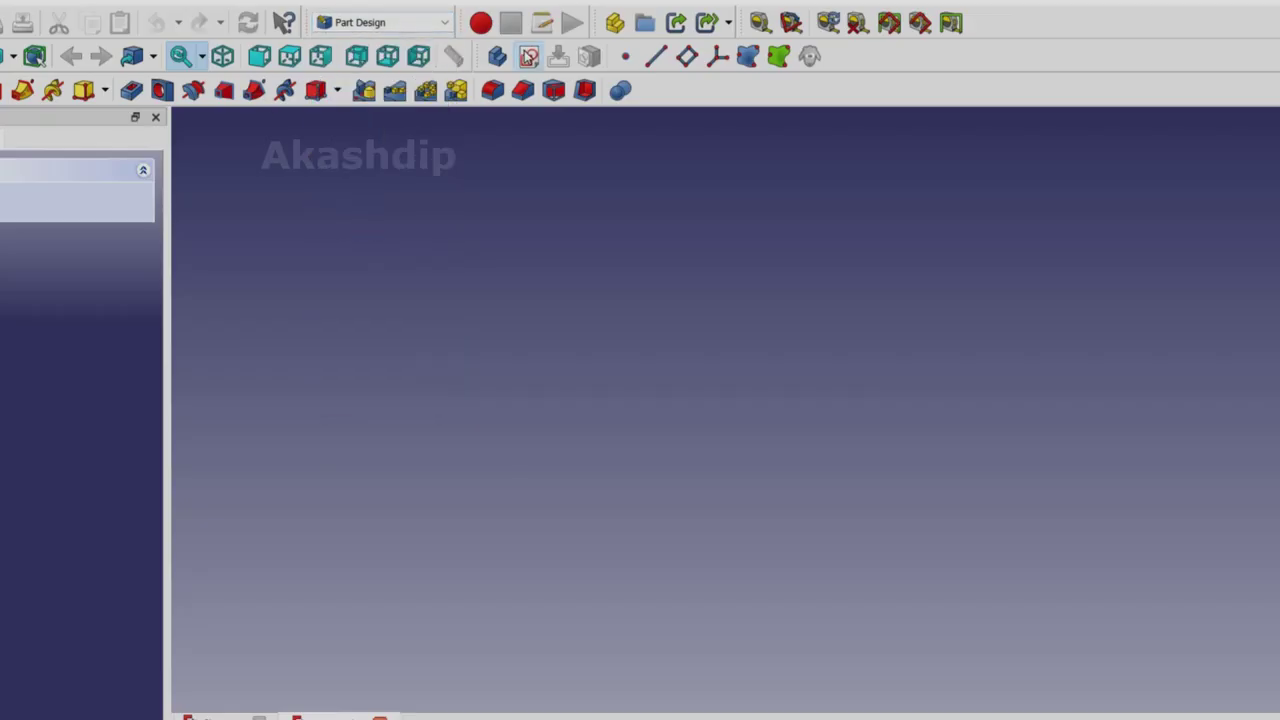
click(529, 56)
click(60, 260)
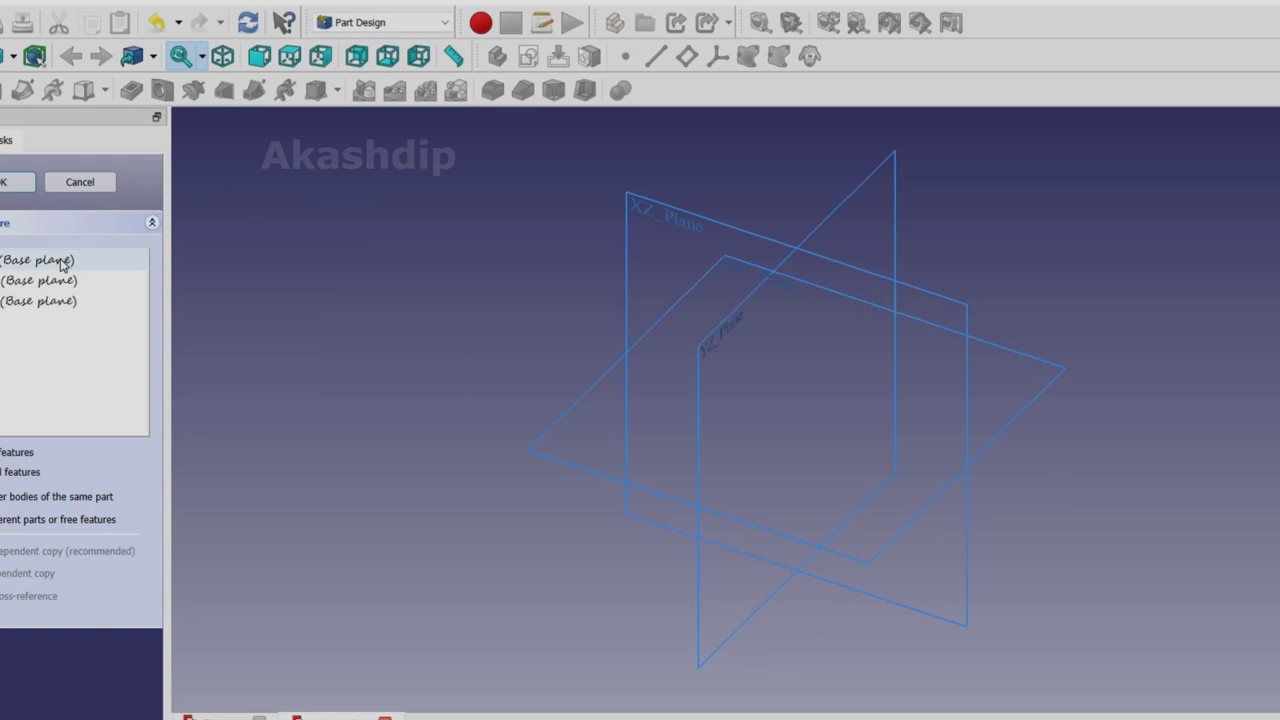
click(12, 181)
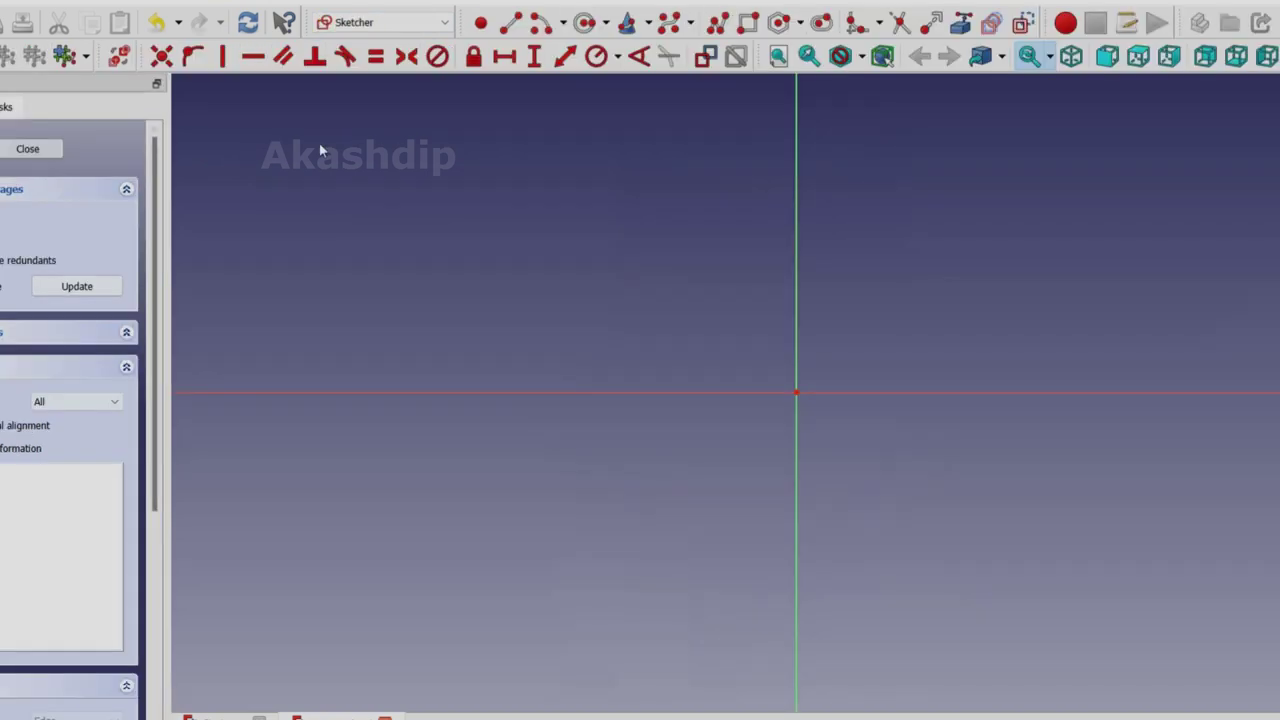
Draw a rectangle enclosing the sketch origin.
click(748, 22)
click(597, 257)
click(669, 377)
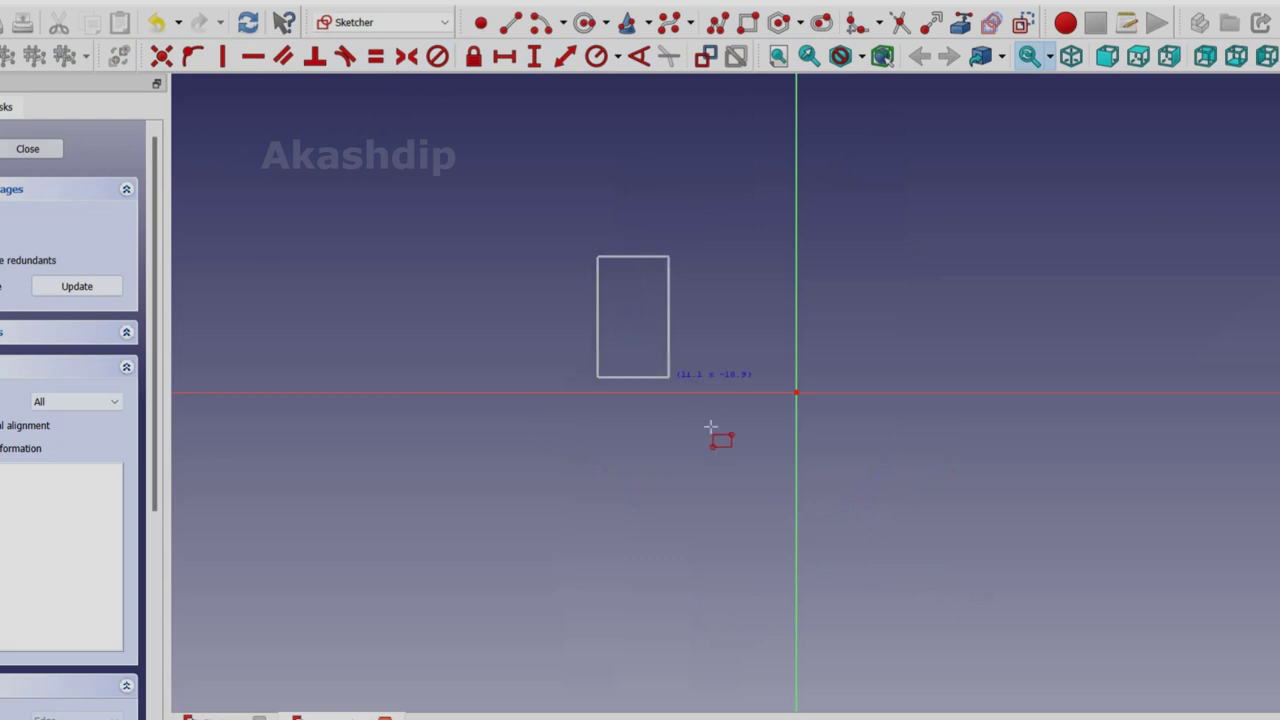
click(1017, 580)
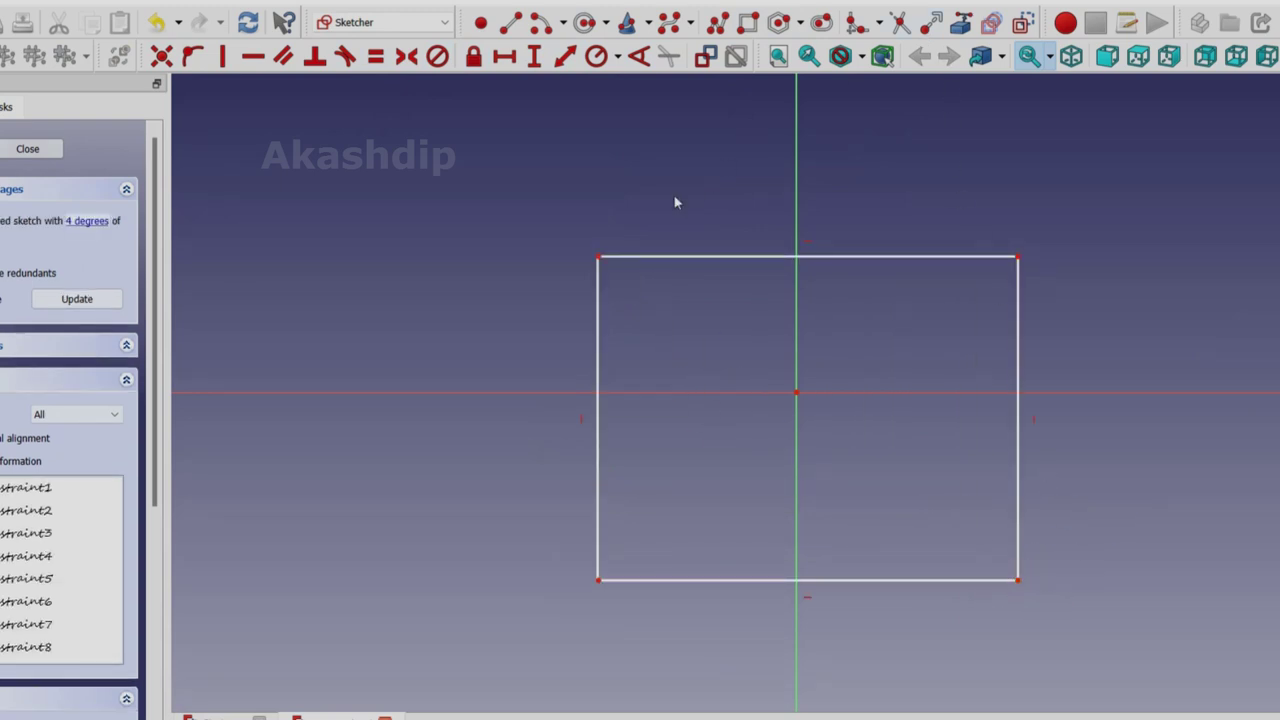
Fillet all four corners of the rectangle.
click(858, 24)
click(994, 257)
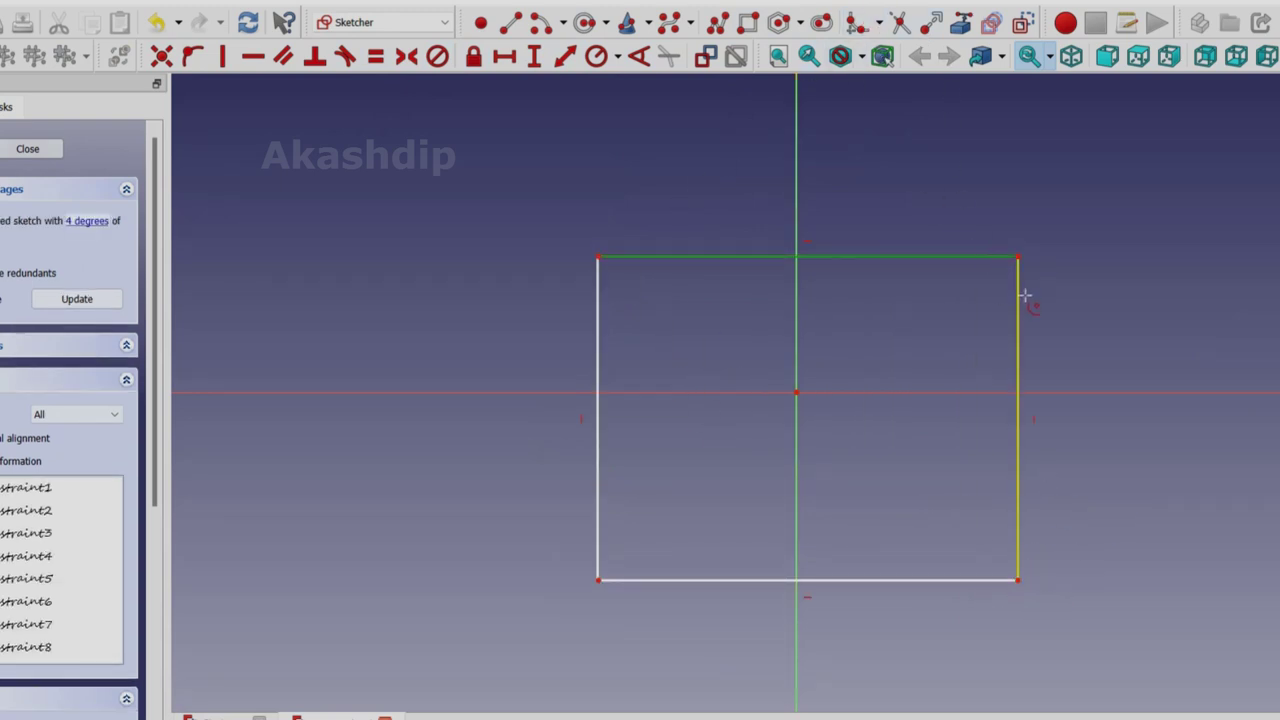
click(1018, 296)
click(630, 259)
click(600, 288)
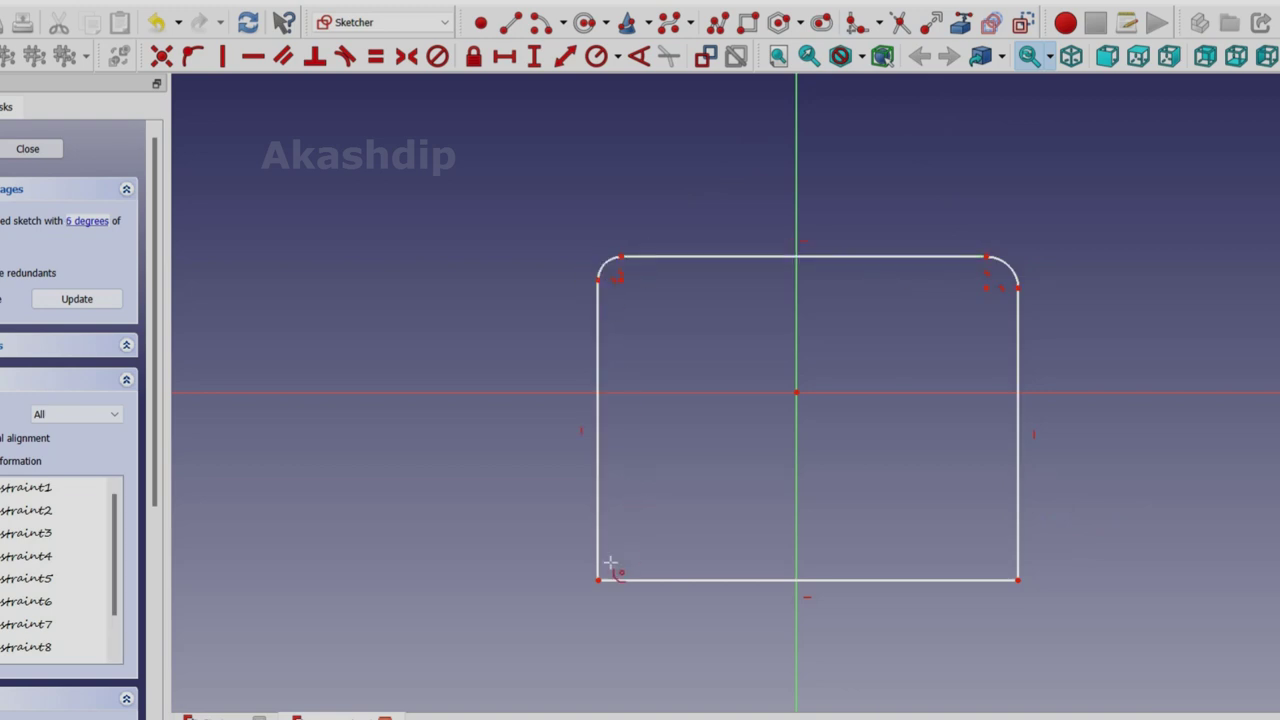
click(605, 573)
click(622, 582)
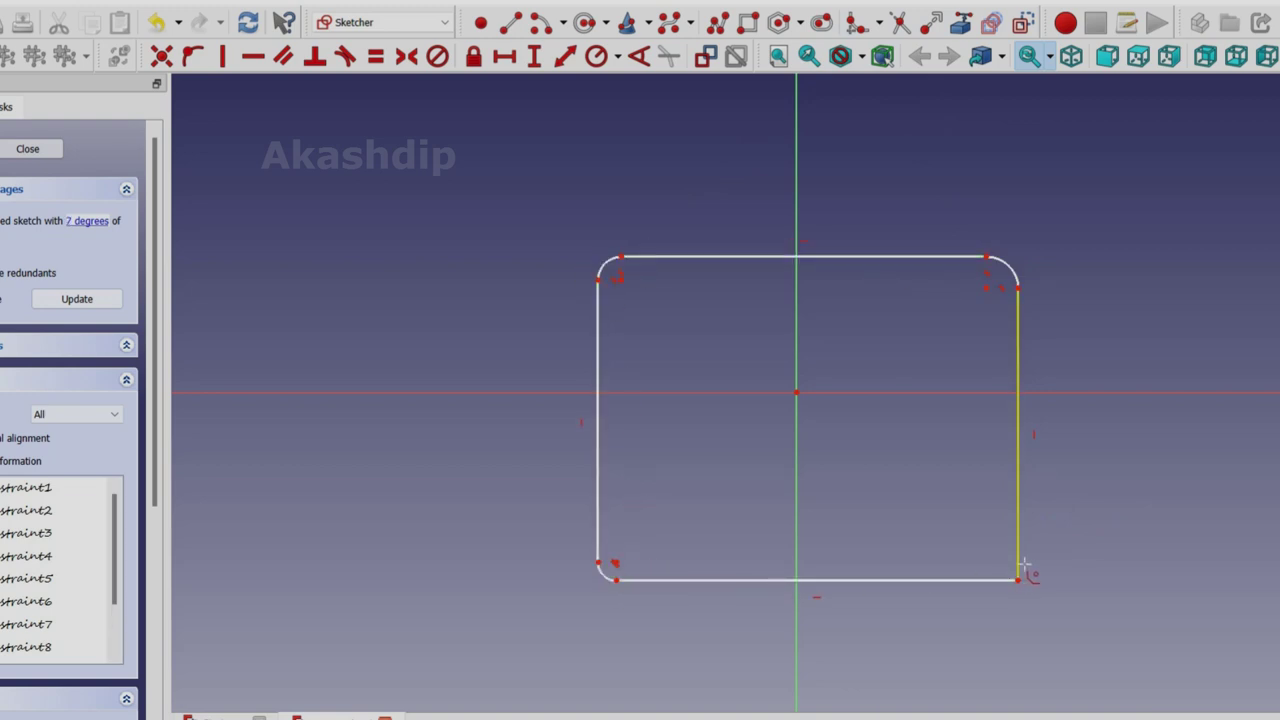
click(1016, 584)
click(1010, 582)
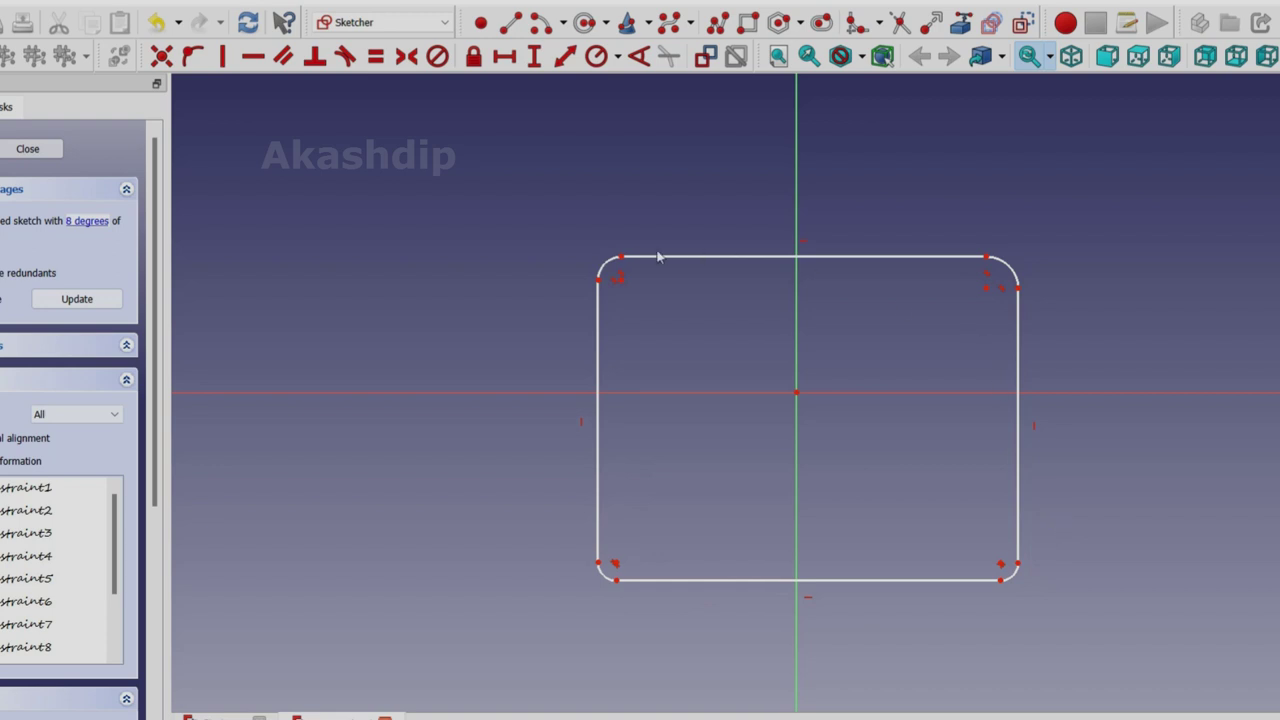
Start a horizontal width dimension between the top-left and right arc end points.
click(598, 280)
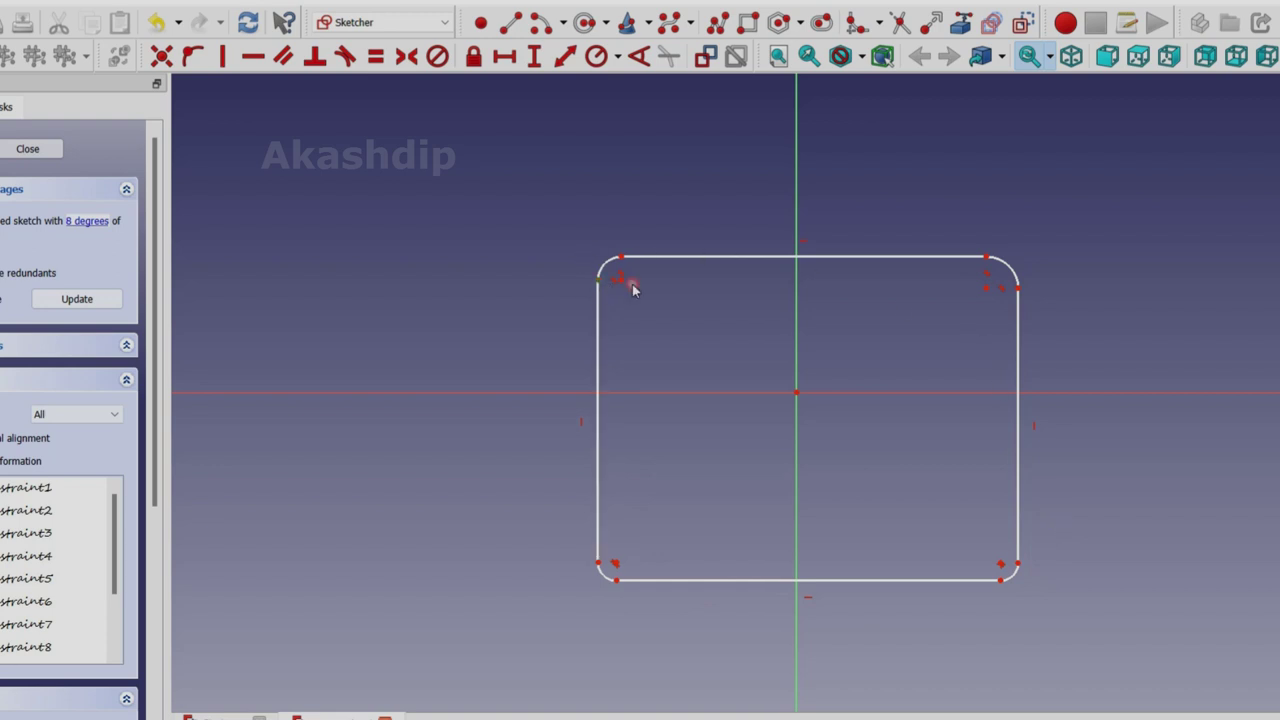
click(1017, 288)
click(504, 57)
Set the rounded outline's width and height to 220 mm each.
text(220)
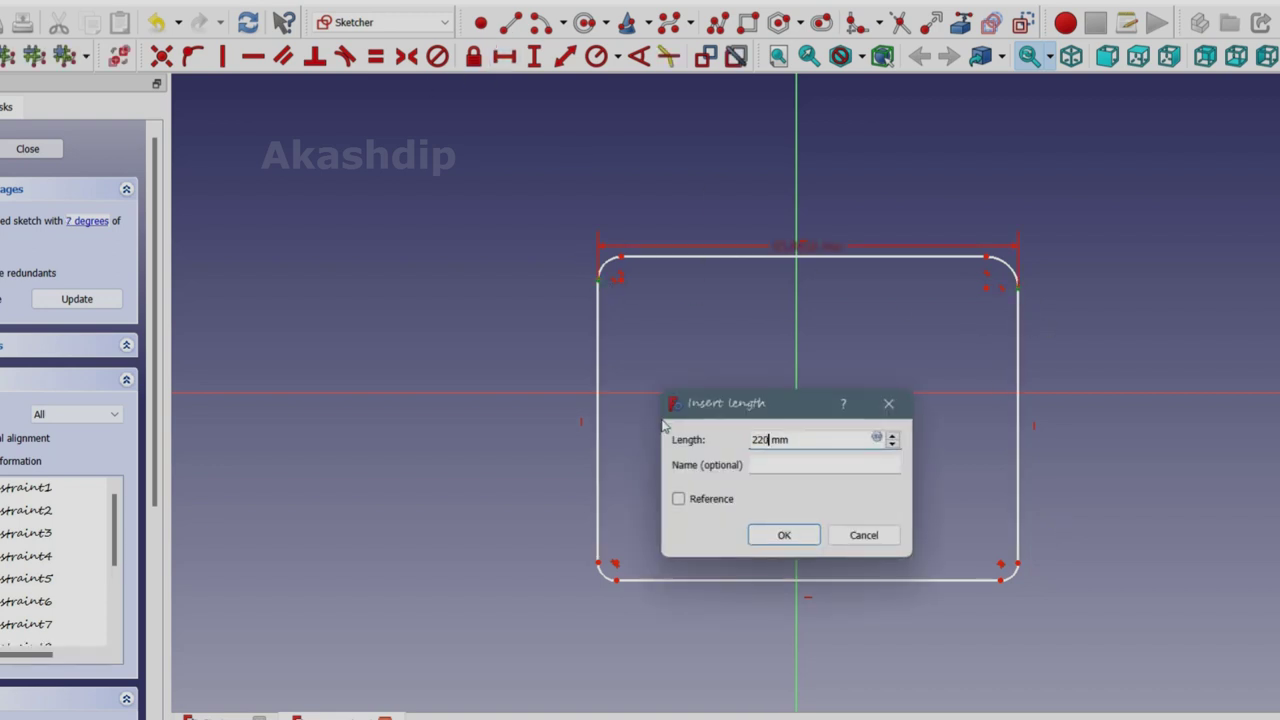
key(Return)
scroll(690, 440, down, 3)
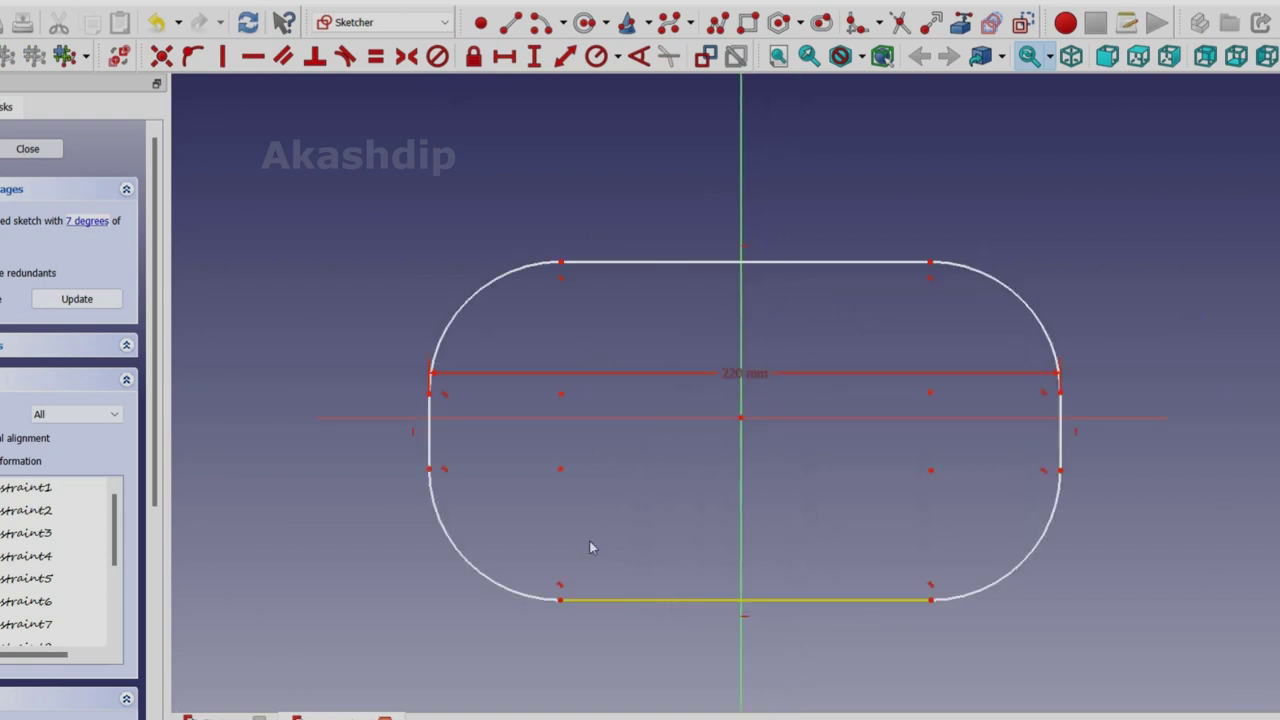
click(556, 265)
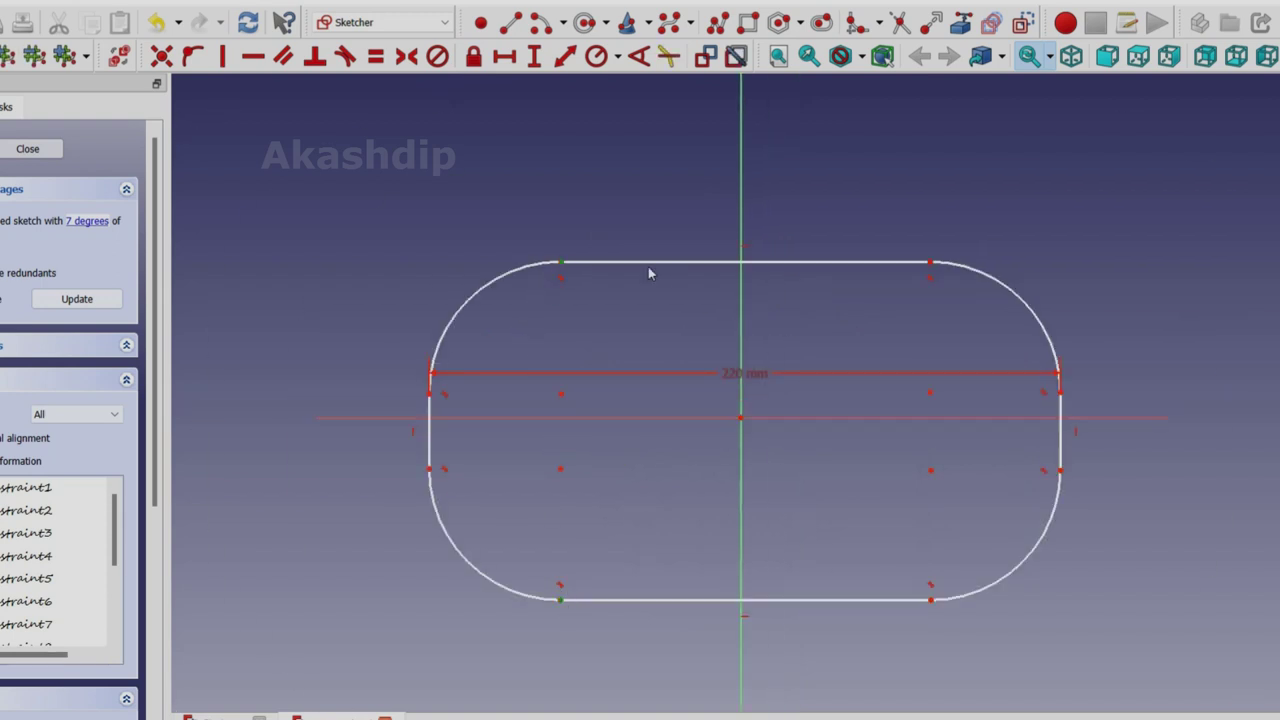
click(546, 57)
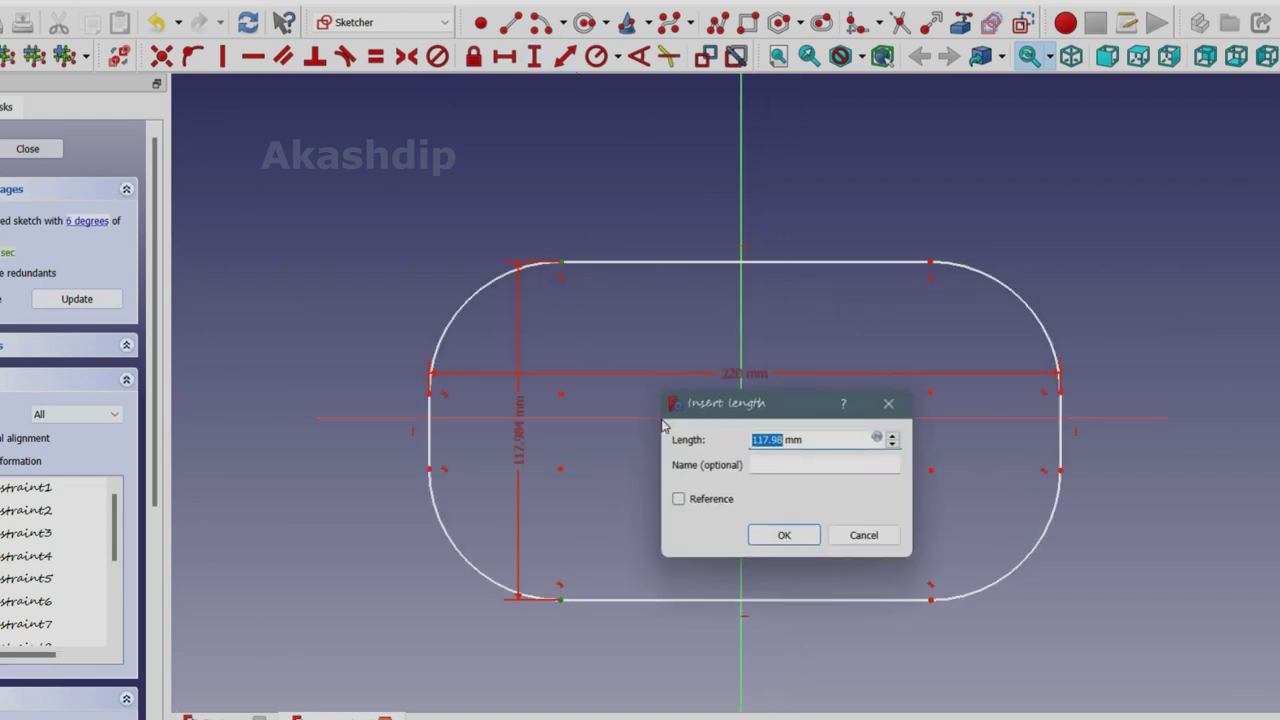
text(220)
key(Return)
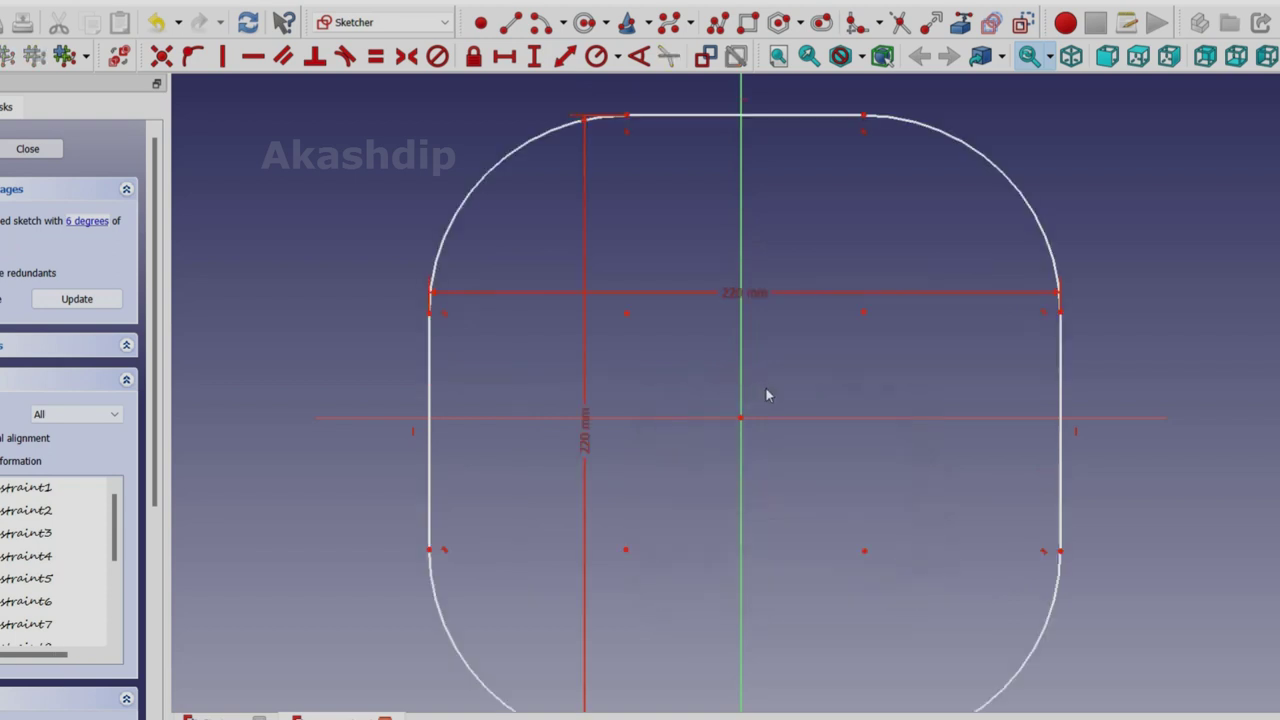
Give the top-left and top-right corner arcs a 20 mm radius.
scroll(766, 394, down, 2)
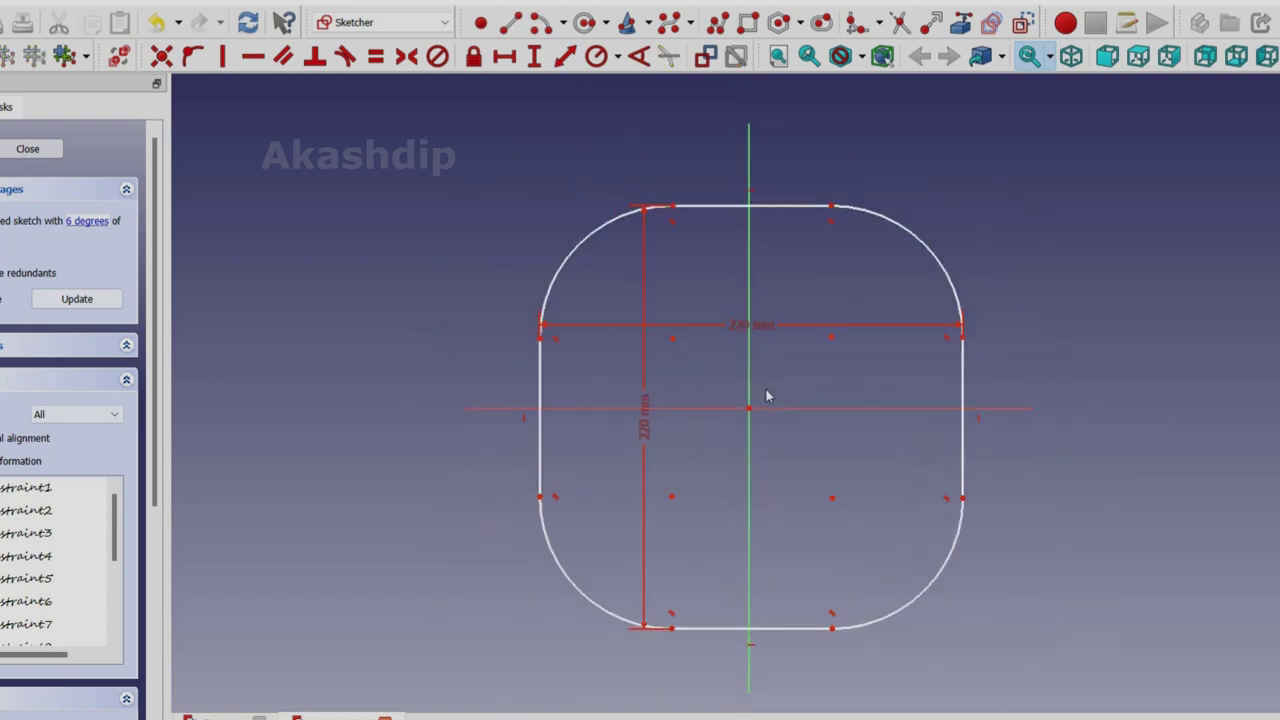
click(608, 226)
click(596, 56)
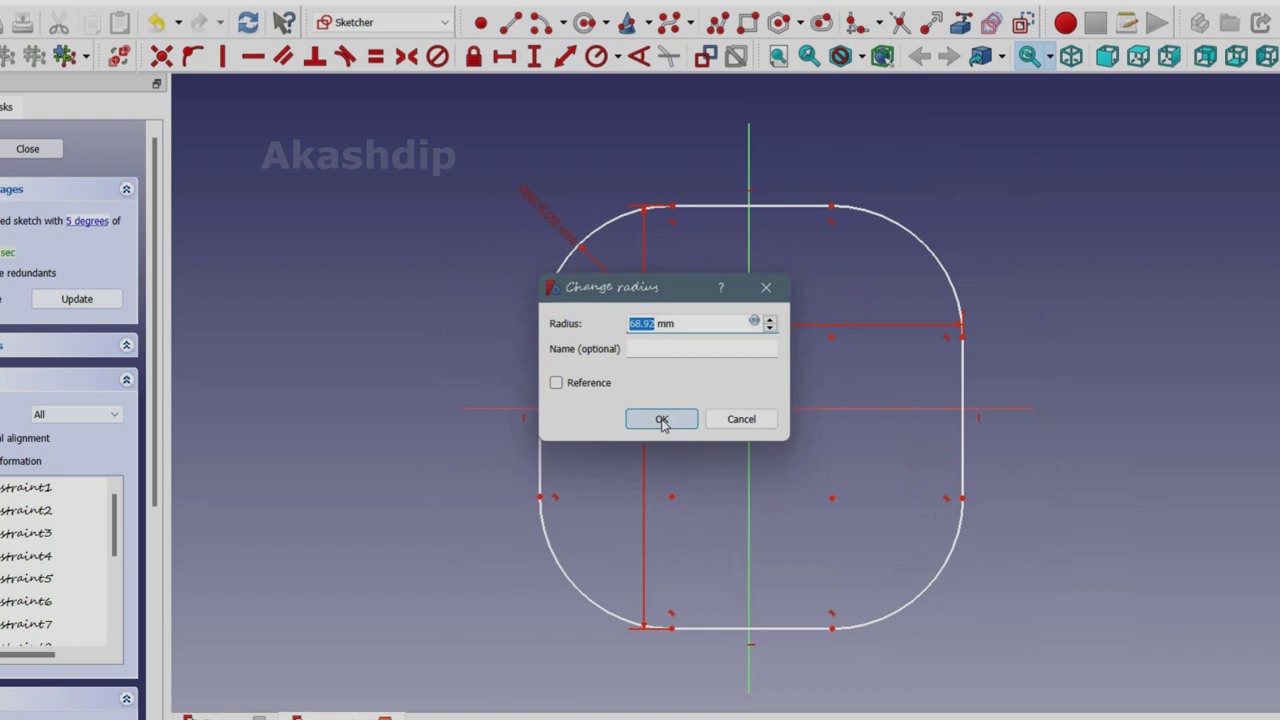
text(20)
click(661, 420)
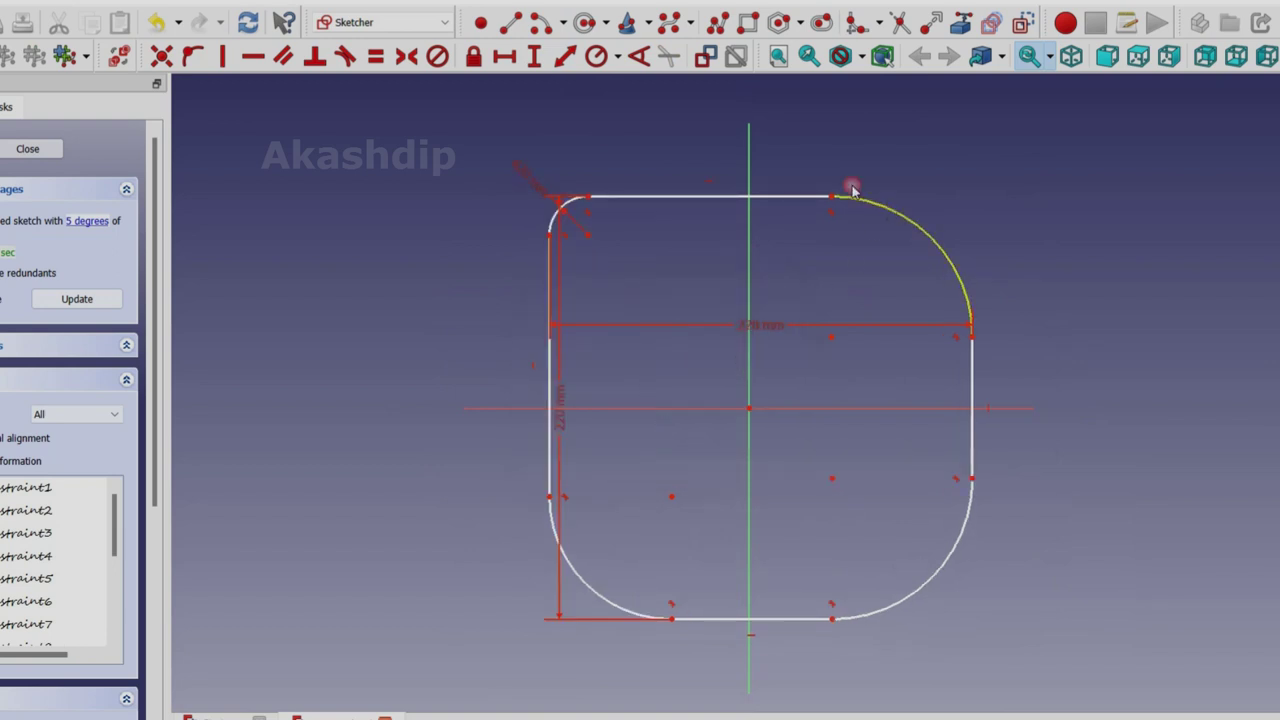
click(852, 190)
click(596, 56)
text(20)
click(661, 420)
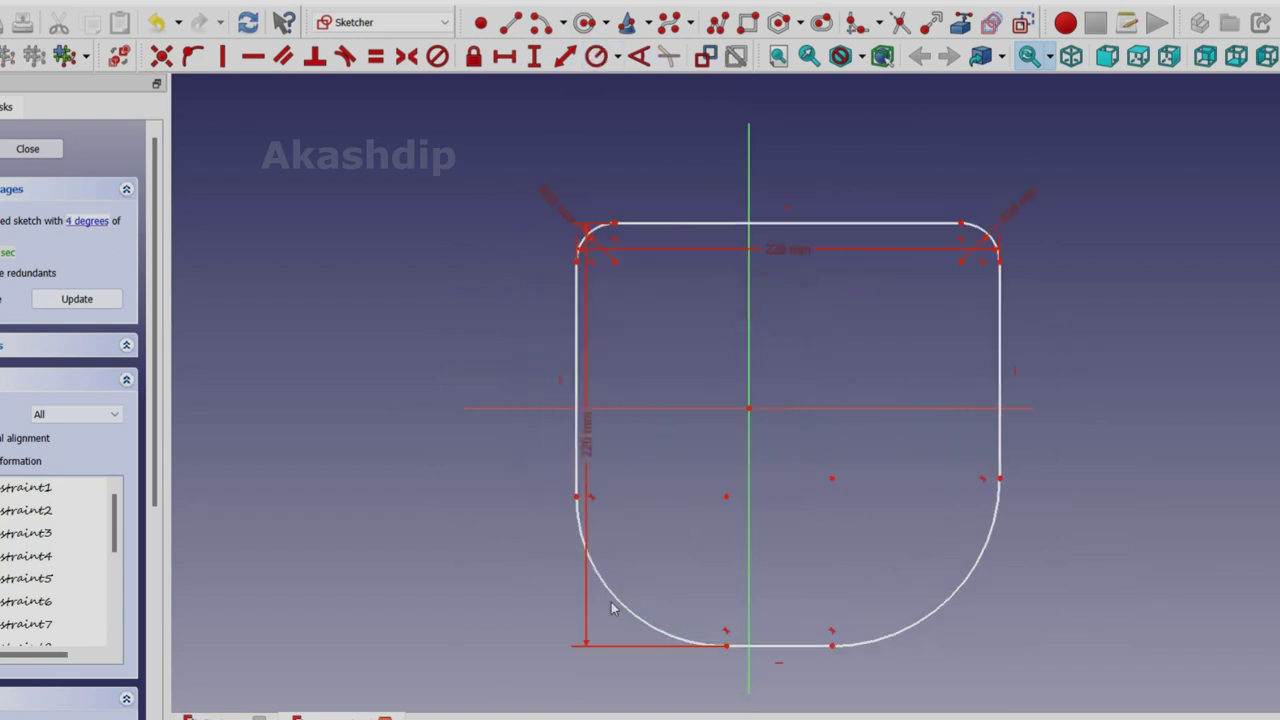
Give the bottom-left and bottom-right corner arcs a 20 mm radius.
click(614, 606)
click(596, 56)
text(20)
click(658, 420)
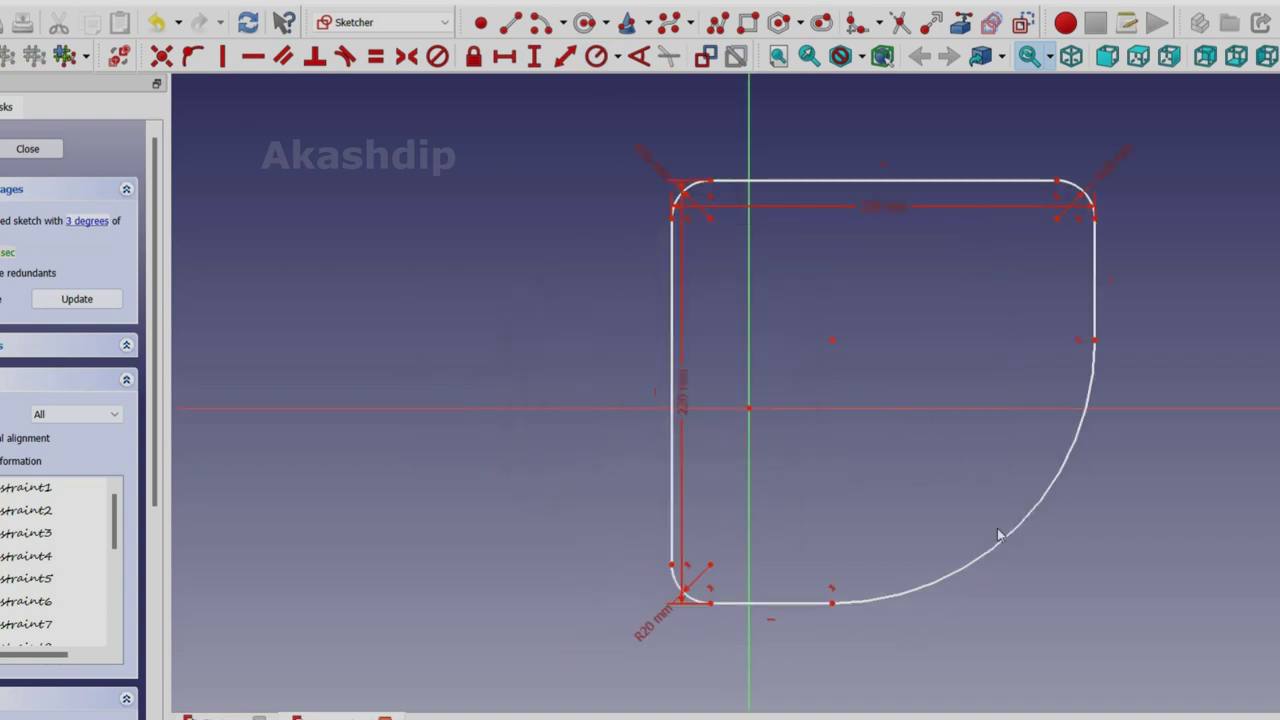
click(998, 535)
click(596, 56)
text(20)
click(660, 420)
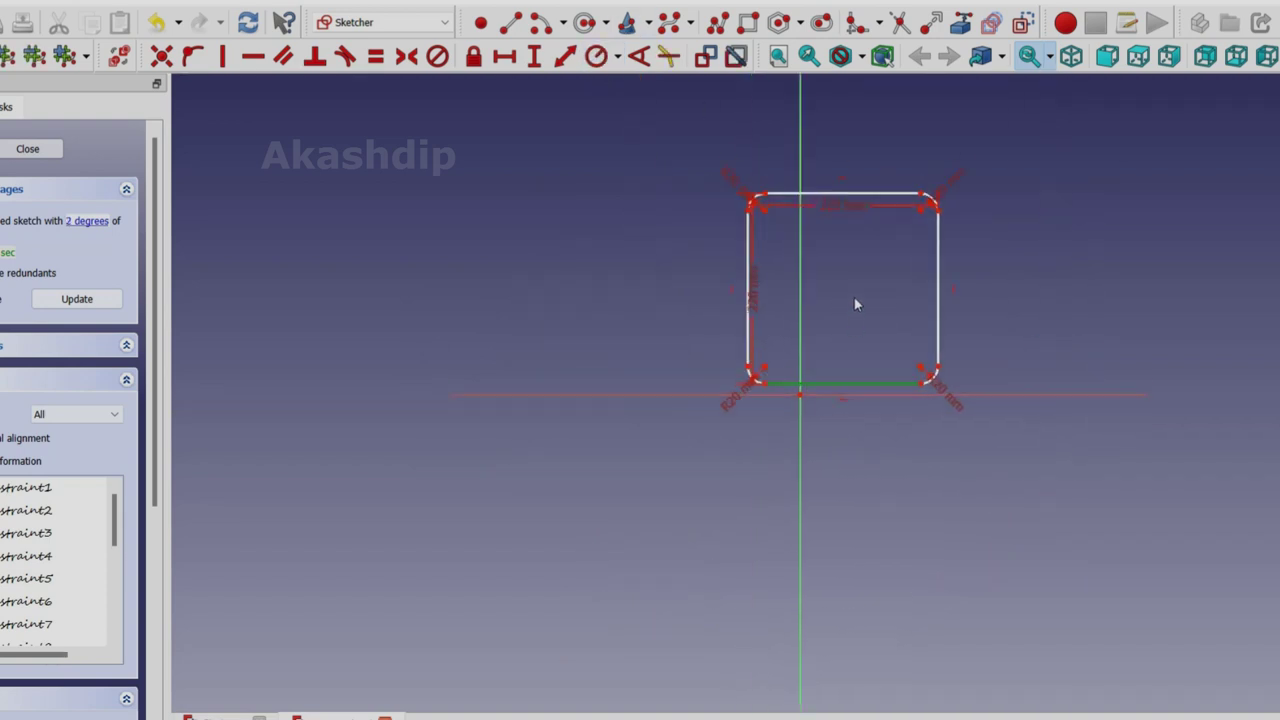
Dimension the outline's edges 110 mm vertically and horizontally from the origin.
scroll(854, 297, up, 2)
click(752, 340)
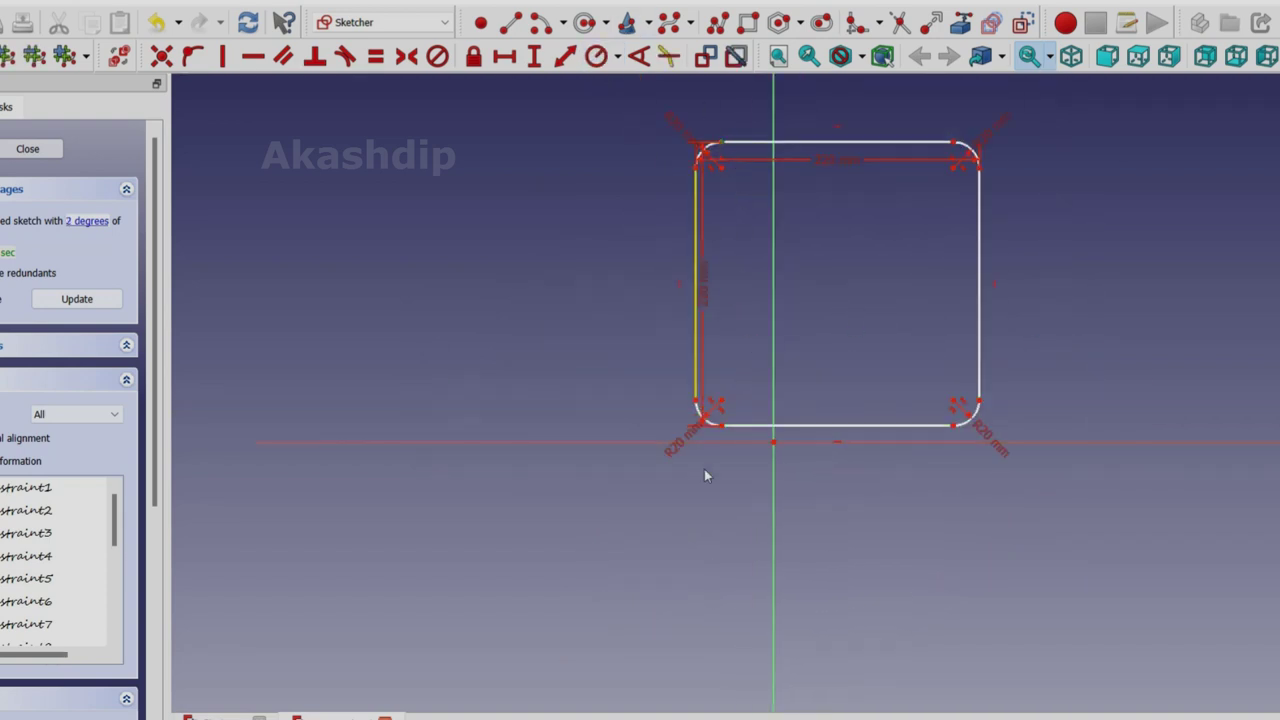
click(534, 56)
text(110)
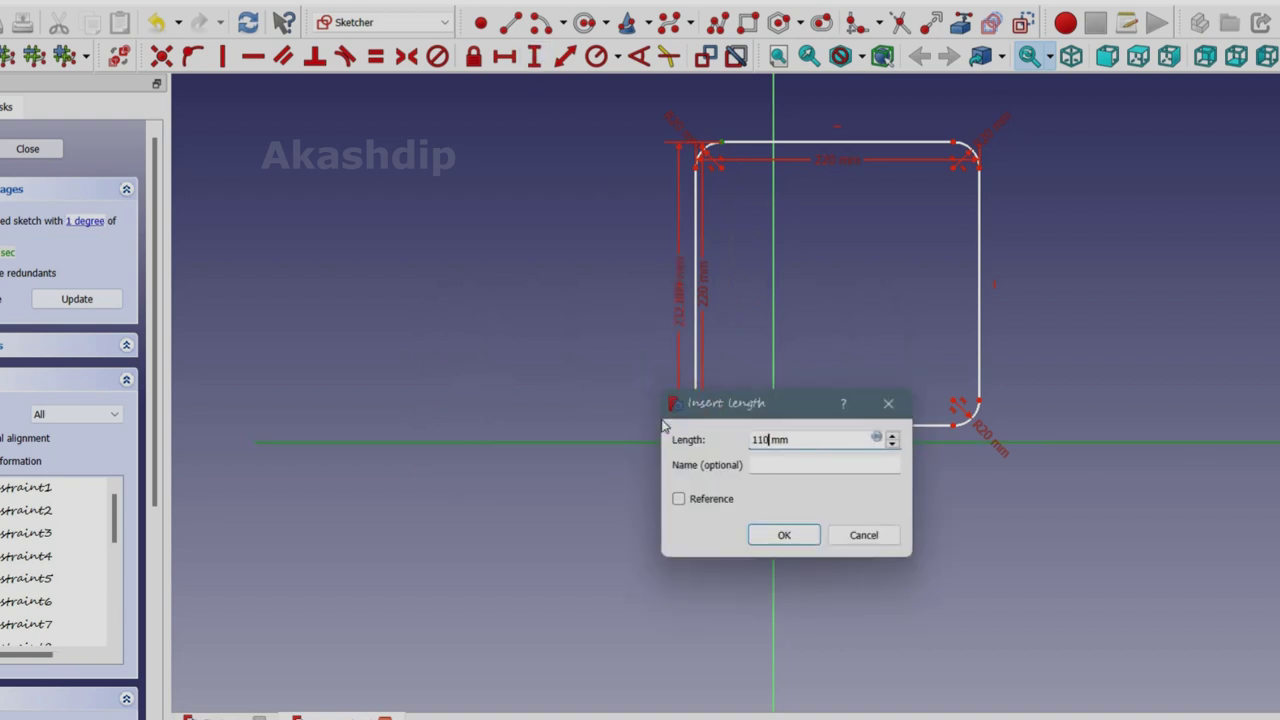
key(Return)
scroll(920, 303, up, 1)
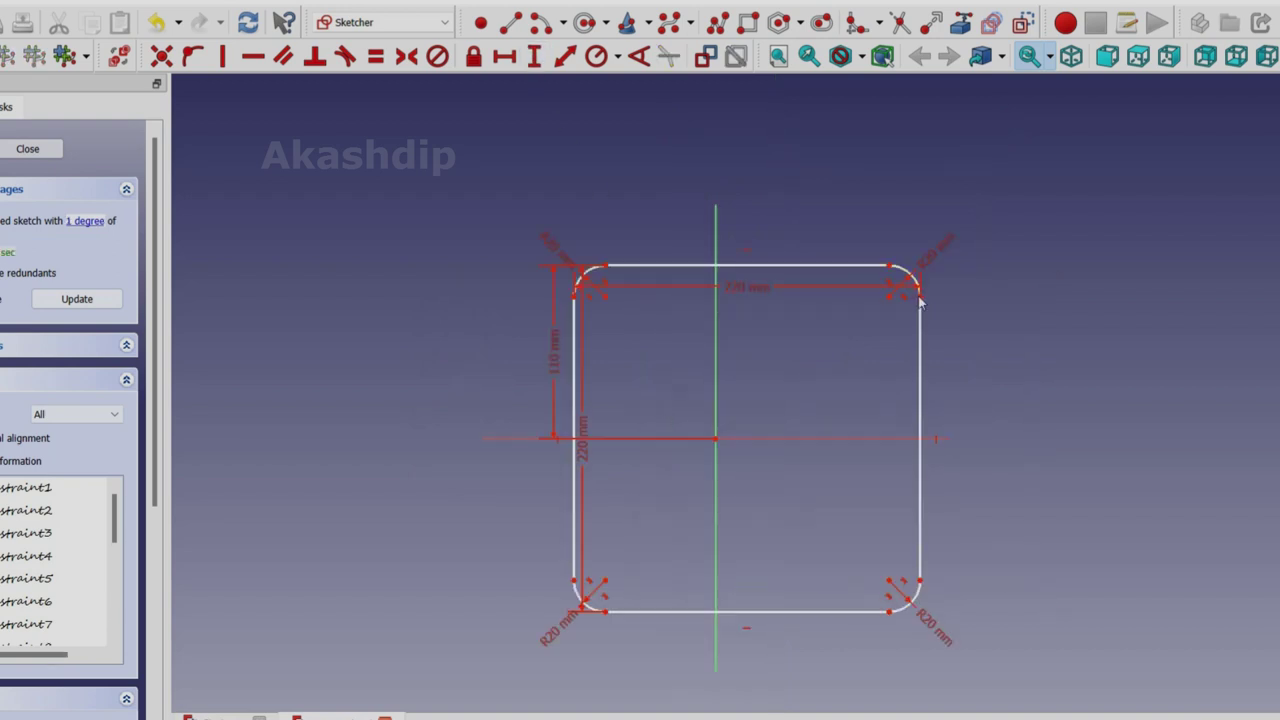
click(919, 298)
click(504, 56)
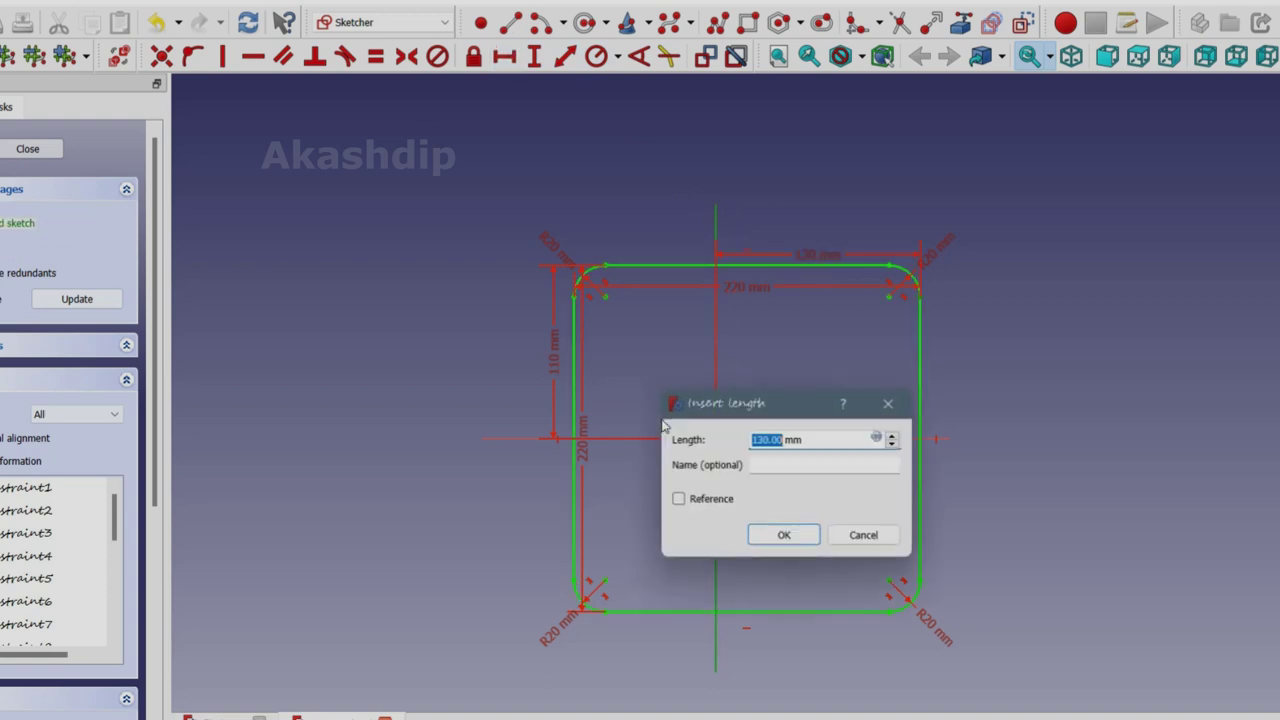
text(110)
key(Return)
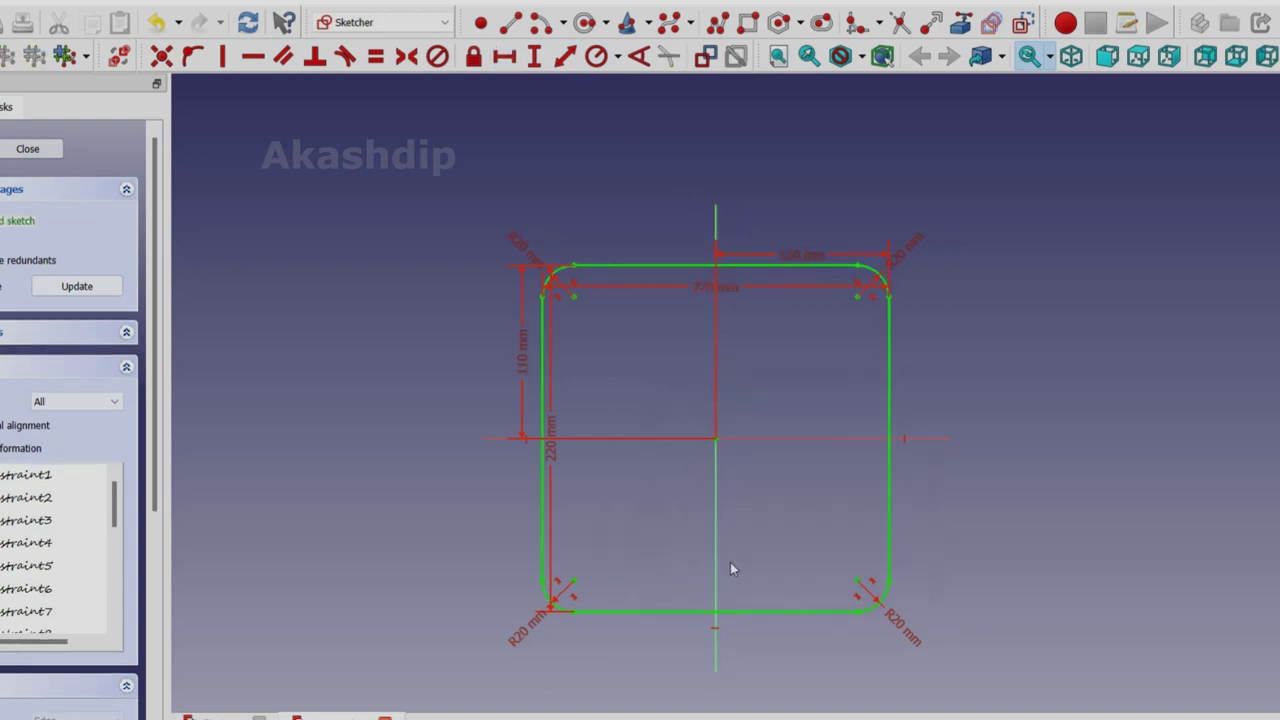
Draw a small rectangle at the centre and size it 60 × 60 mm.
click(748, 22)
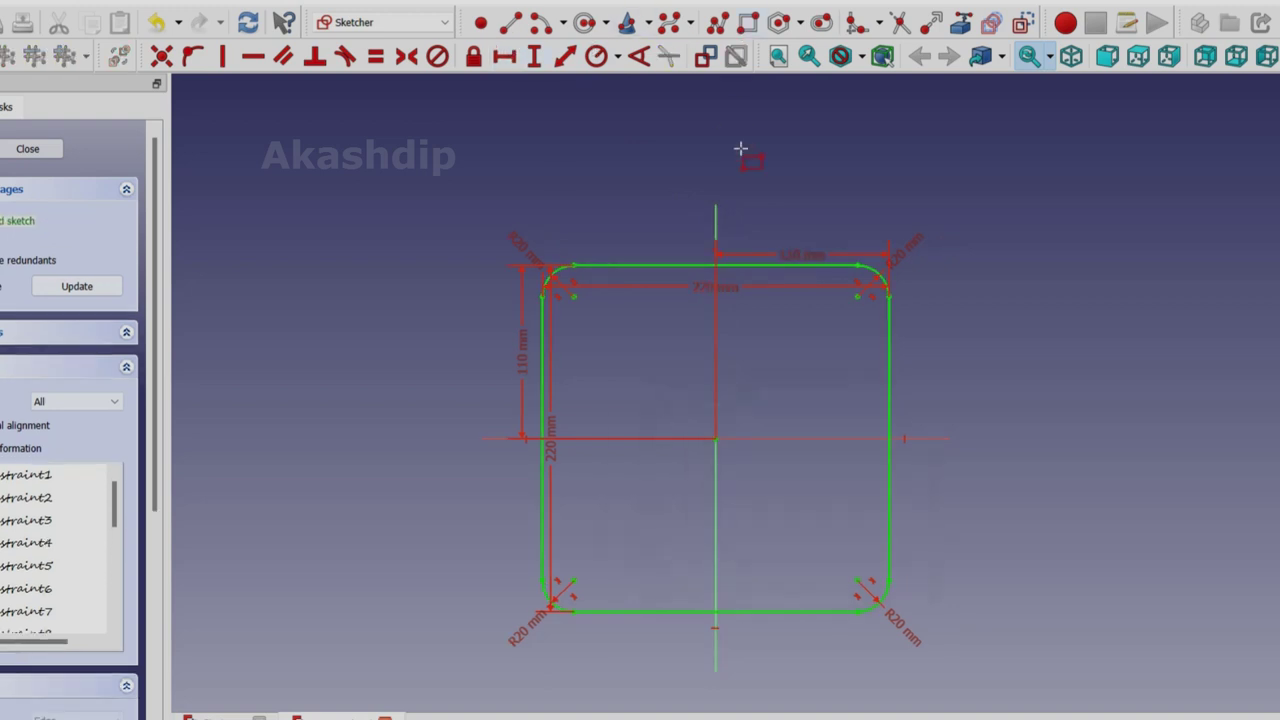
click(754, 469)
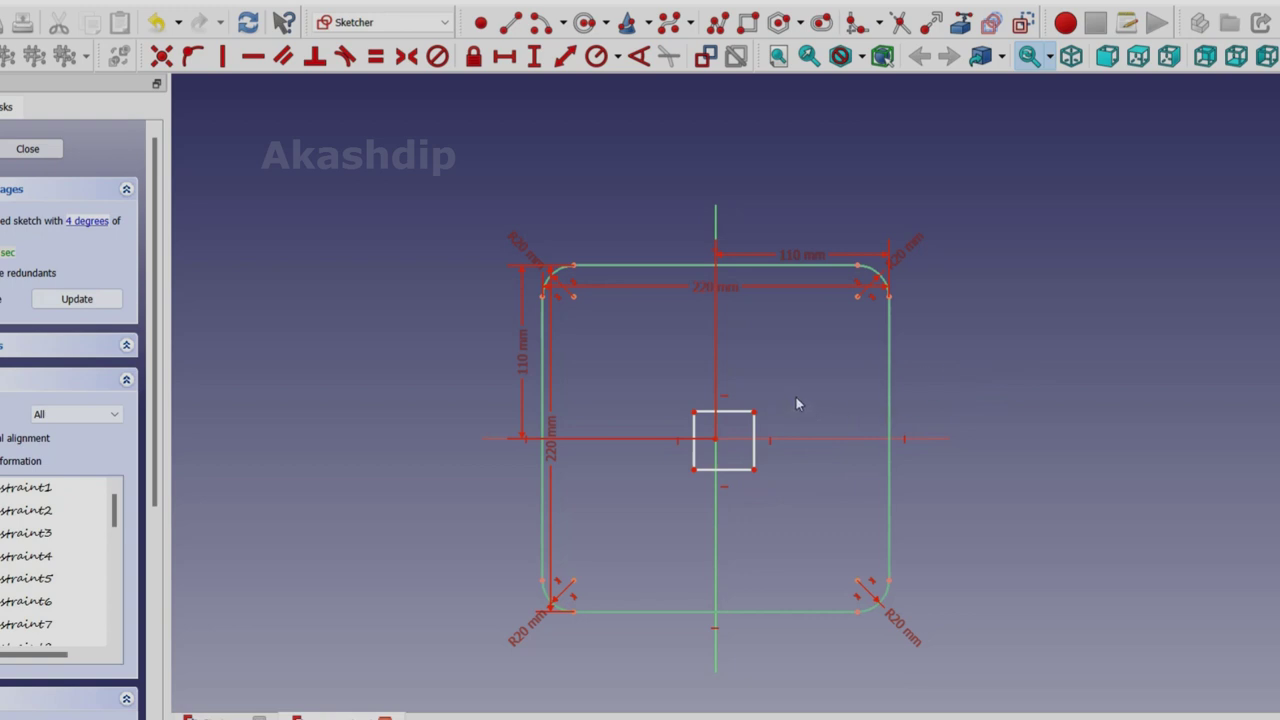
click(753, 412)
click(535, 56)
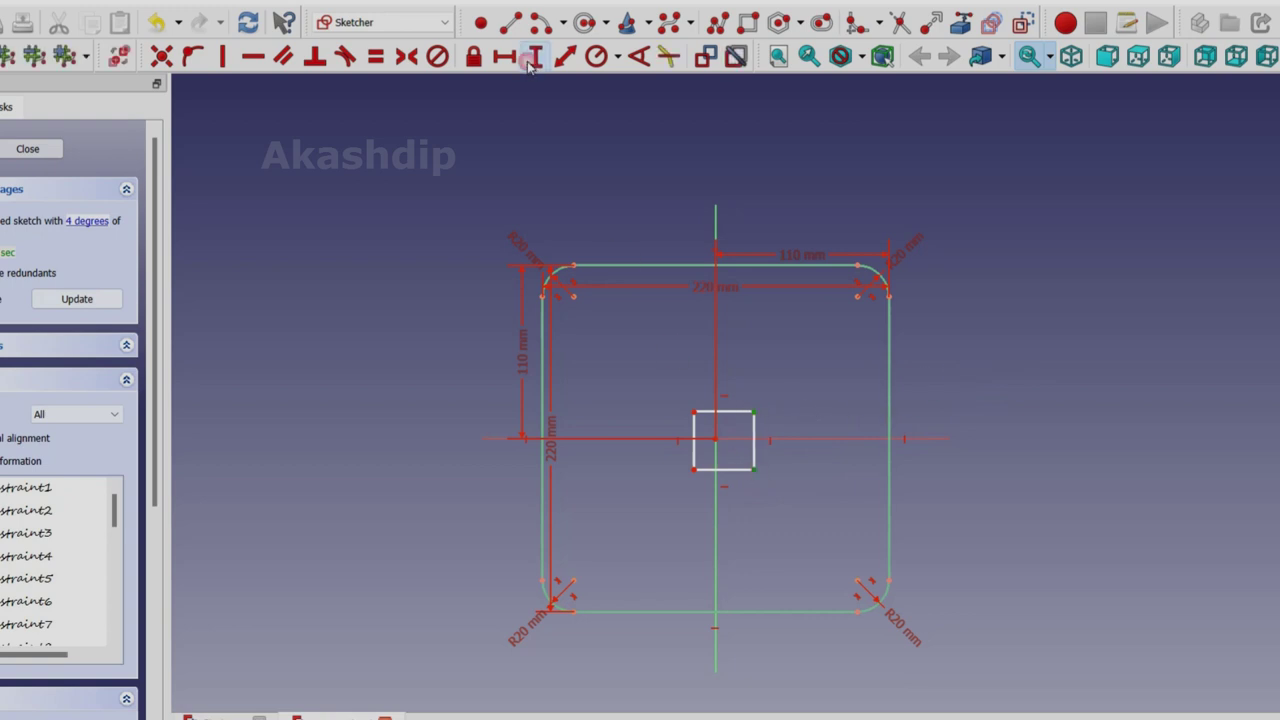
text(60)
key(Return)
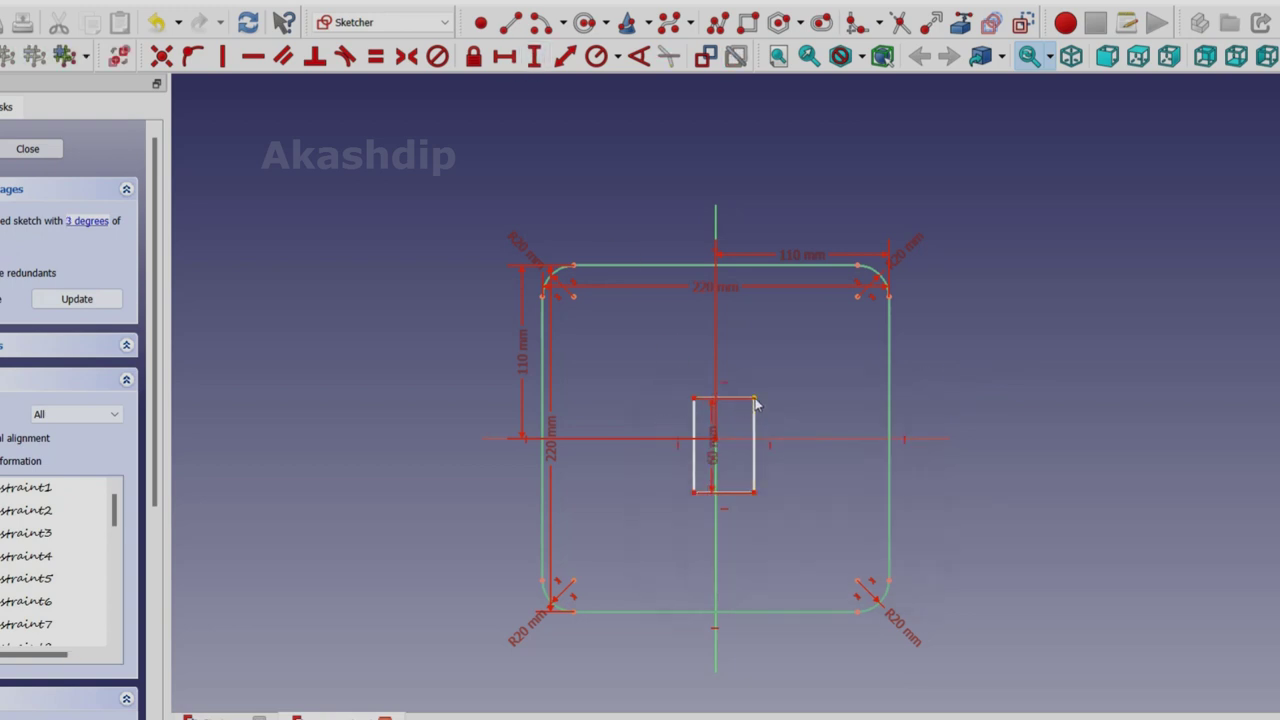
click(755, 400)
click(508, 55)
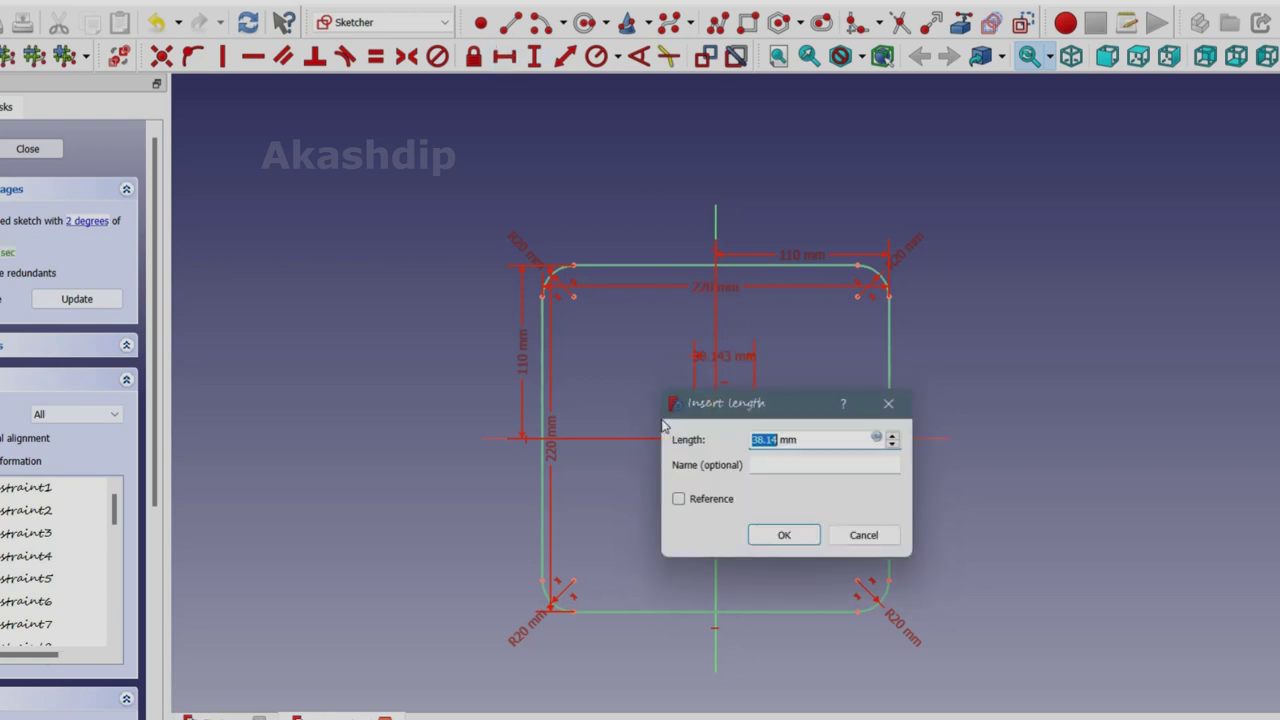
text(60)
key(Return)
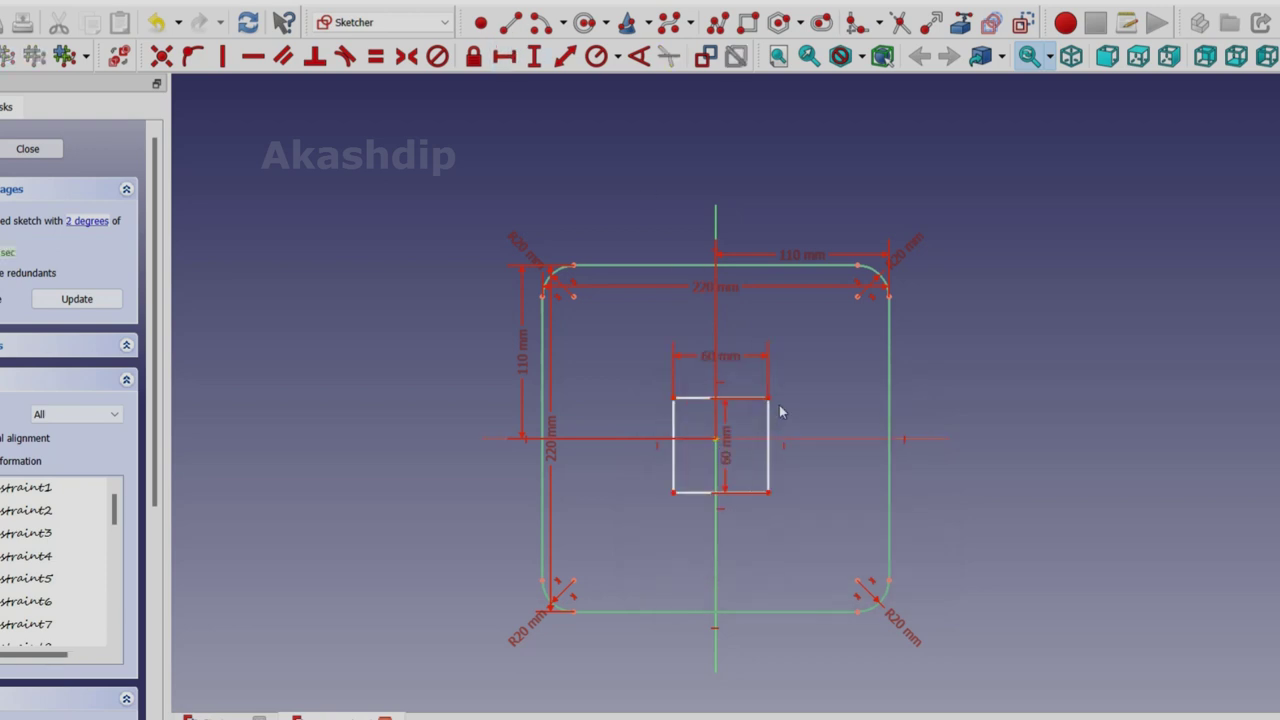
Place the square's corner 30 mm from each sketch axis.
click(771, 407)
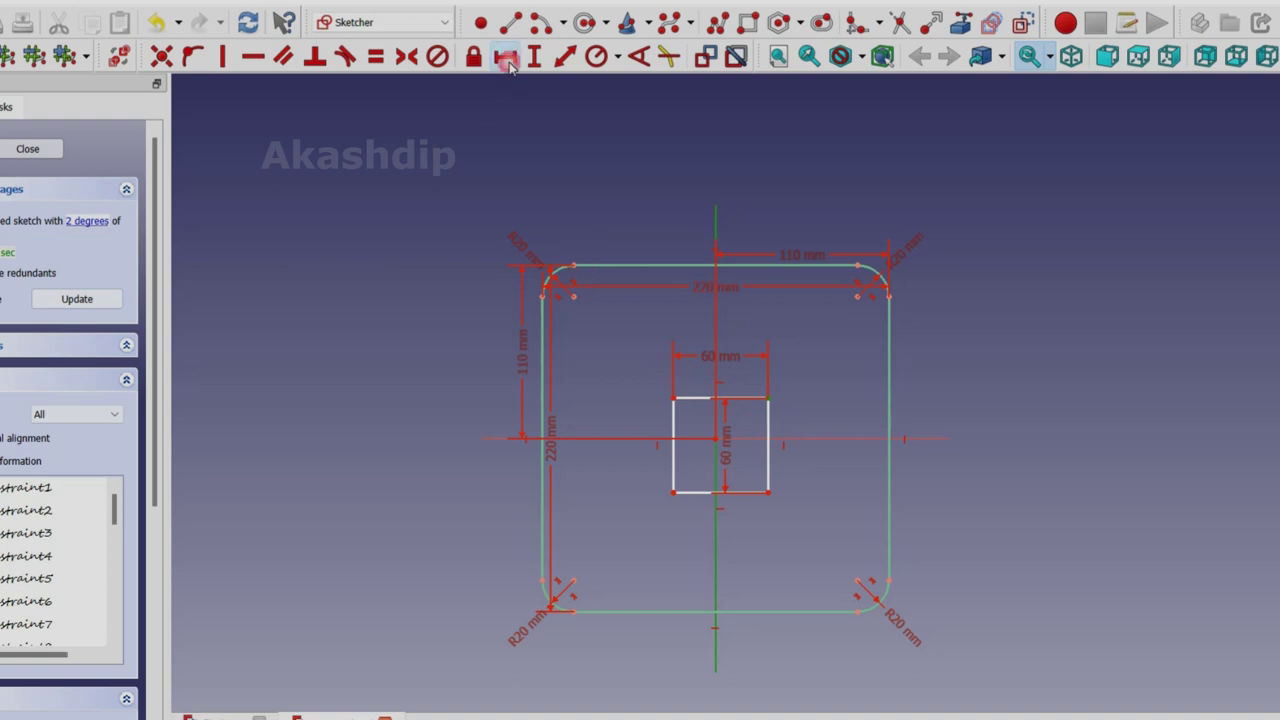
click(505, 55)
text(30)
key(Return)
click(764, 399)
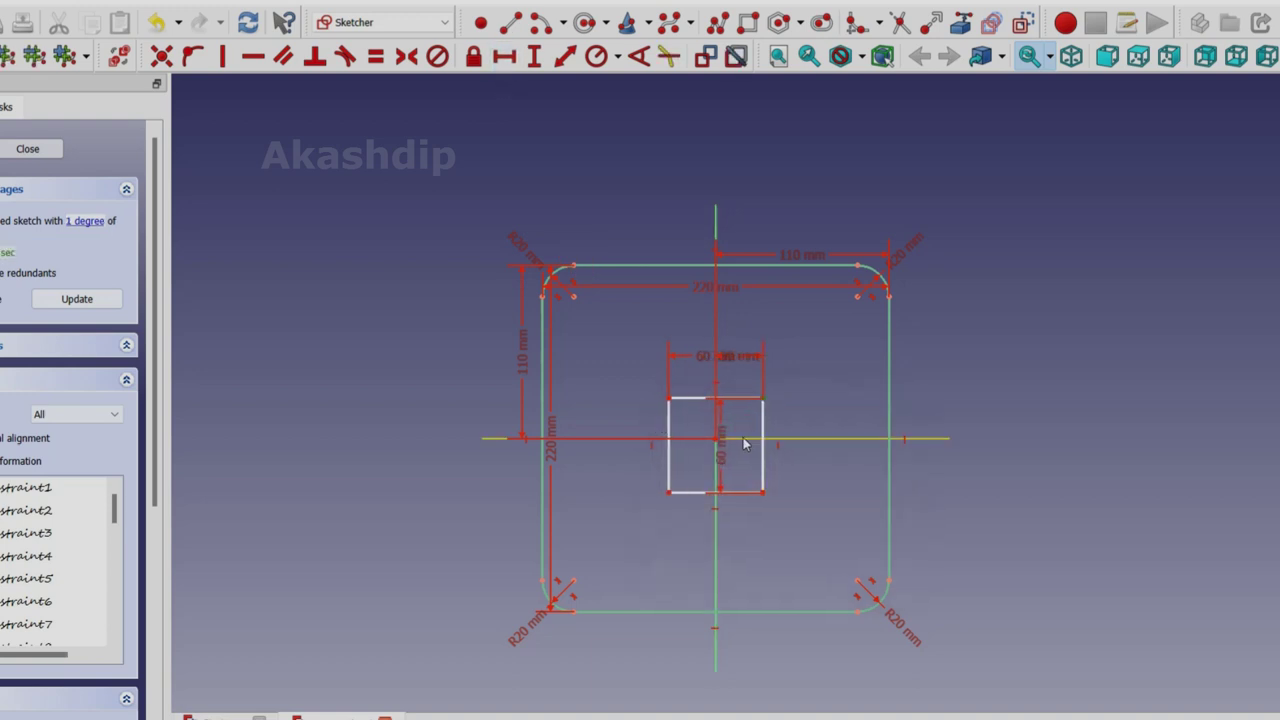
click(746, 438)
click(534, 55)
key(Return)
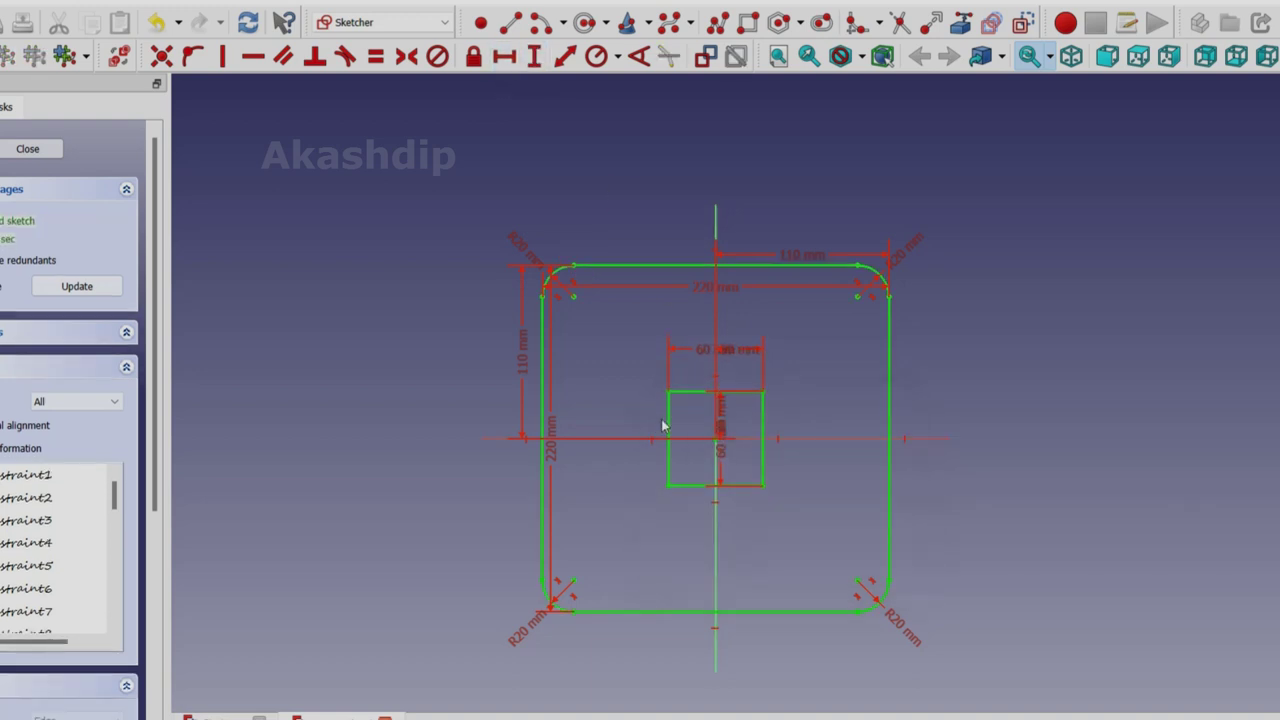
Draw two left circles with centres 100 mm apart vertically.
click(614, 350)
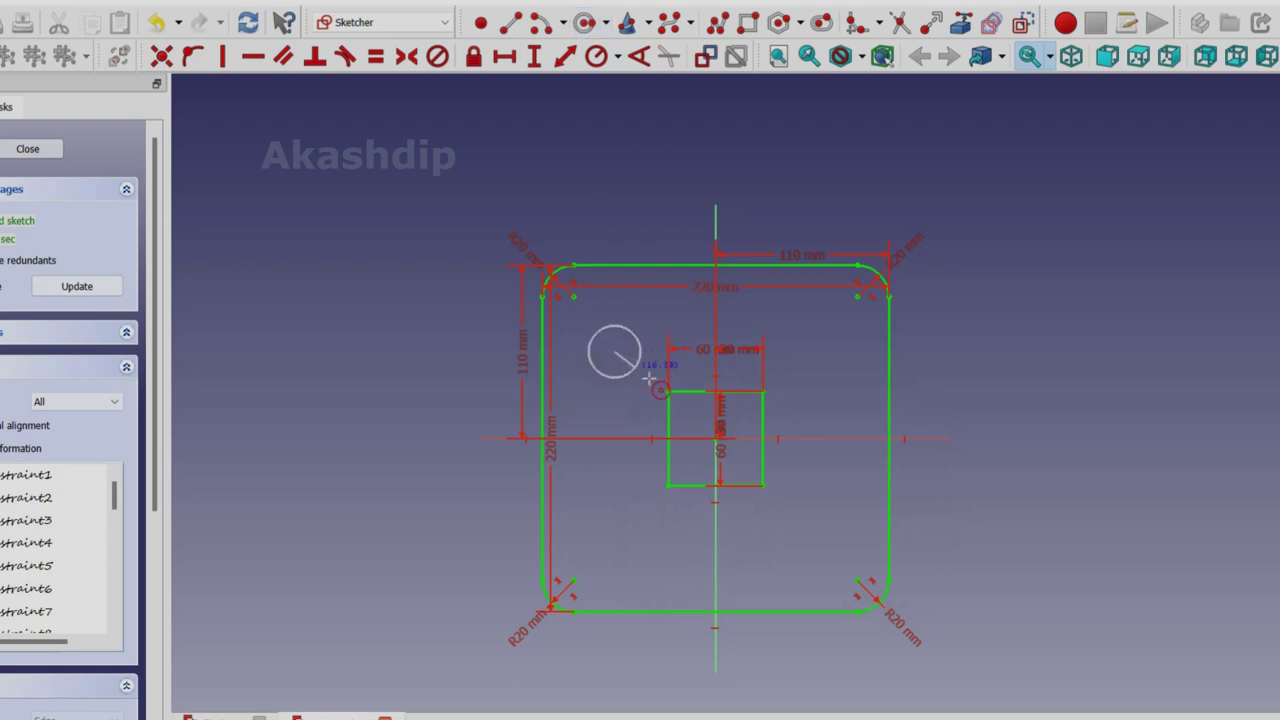
click(645, 367)
click(610, 522)
click(670, 543)
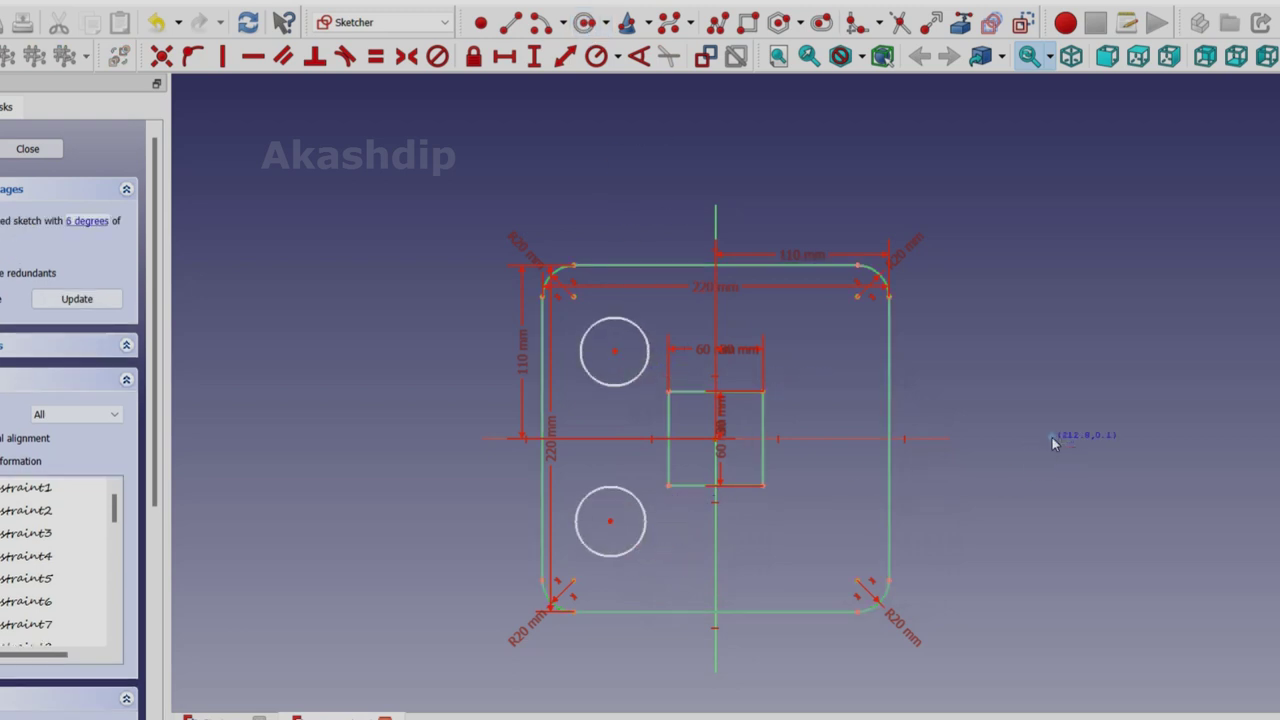
click(614, 350)
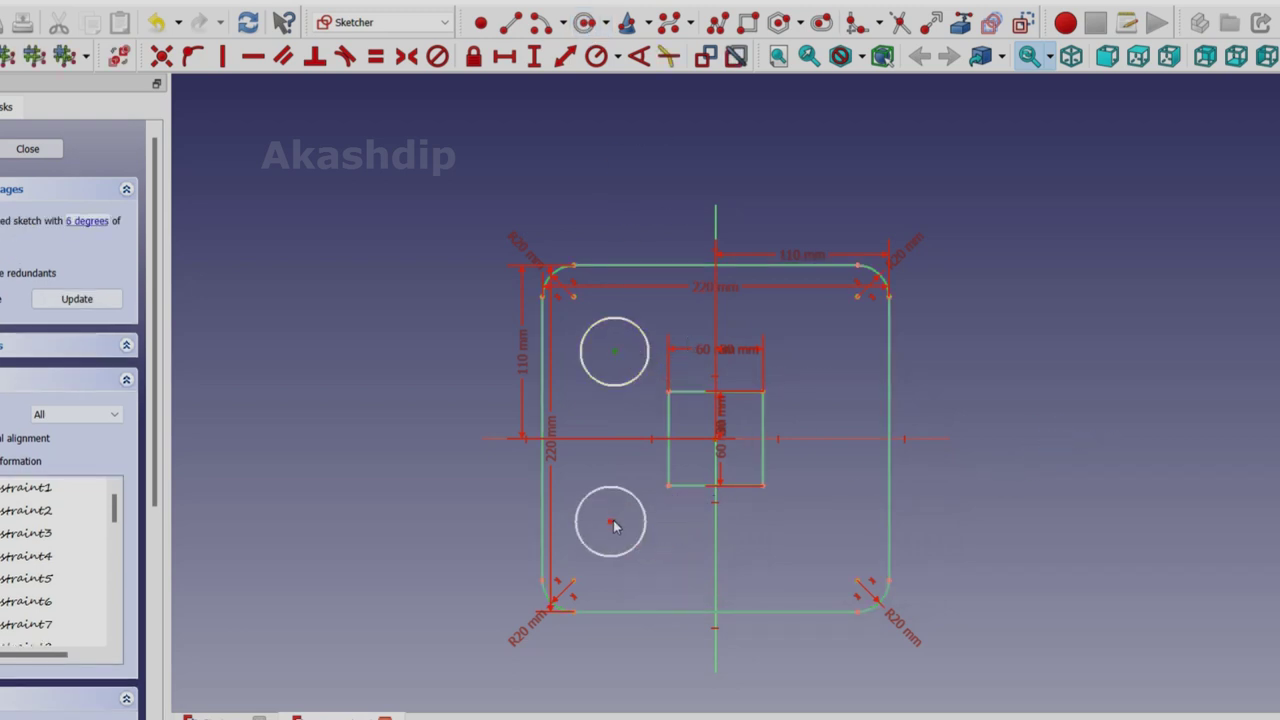
click(535, 56)
text(100)
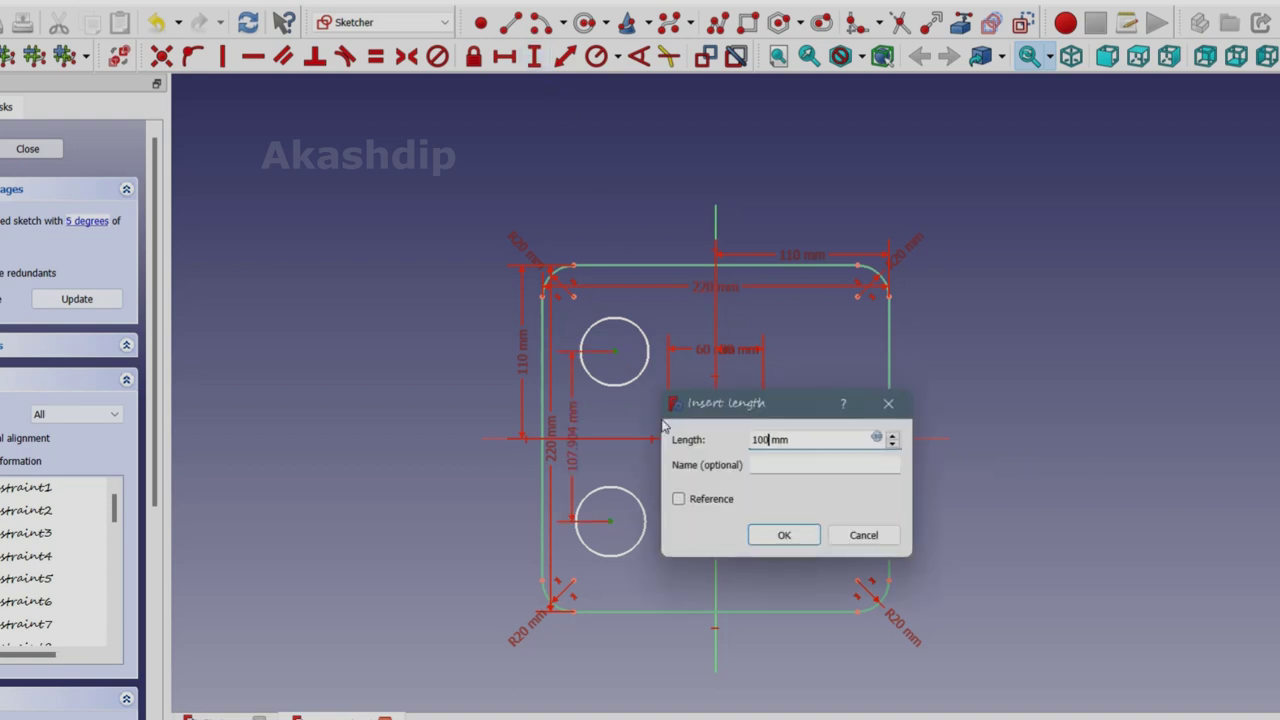
key(Return)
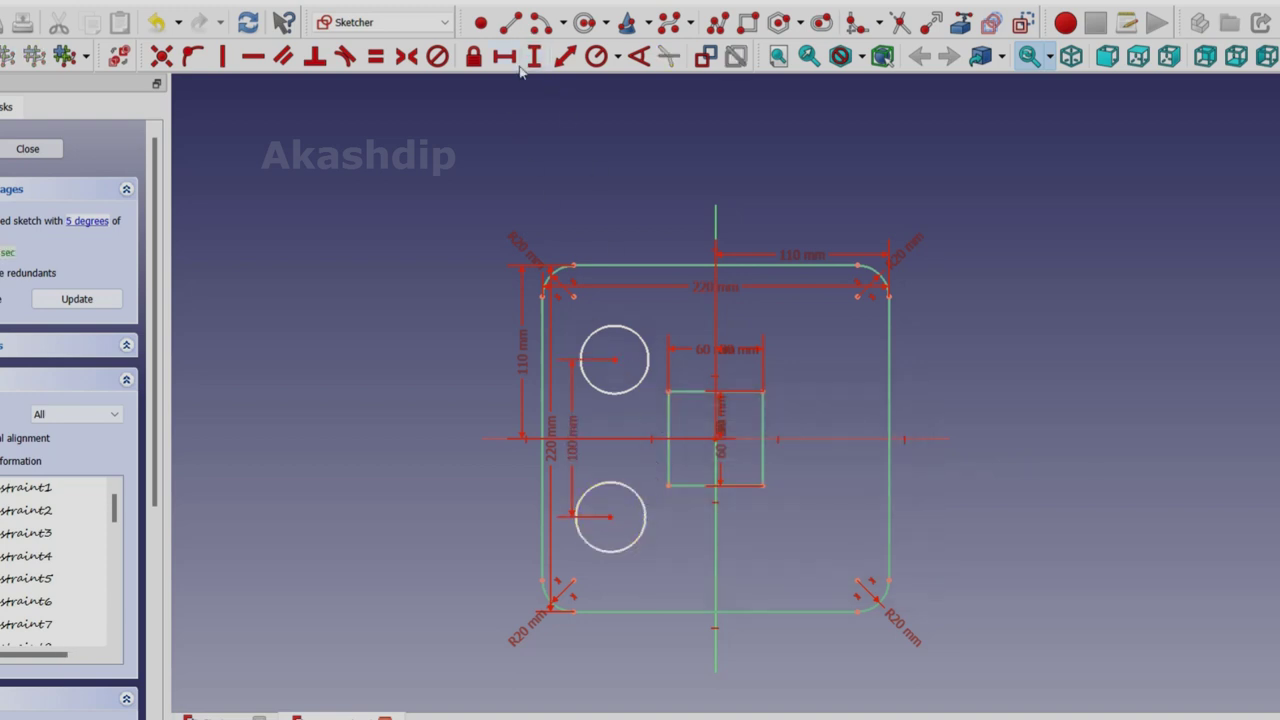
Draw two right circles and space the upper centres 150 mm apart horizontally.
click(596, 56)
click(809, 349)
click(846, 386)
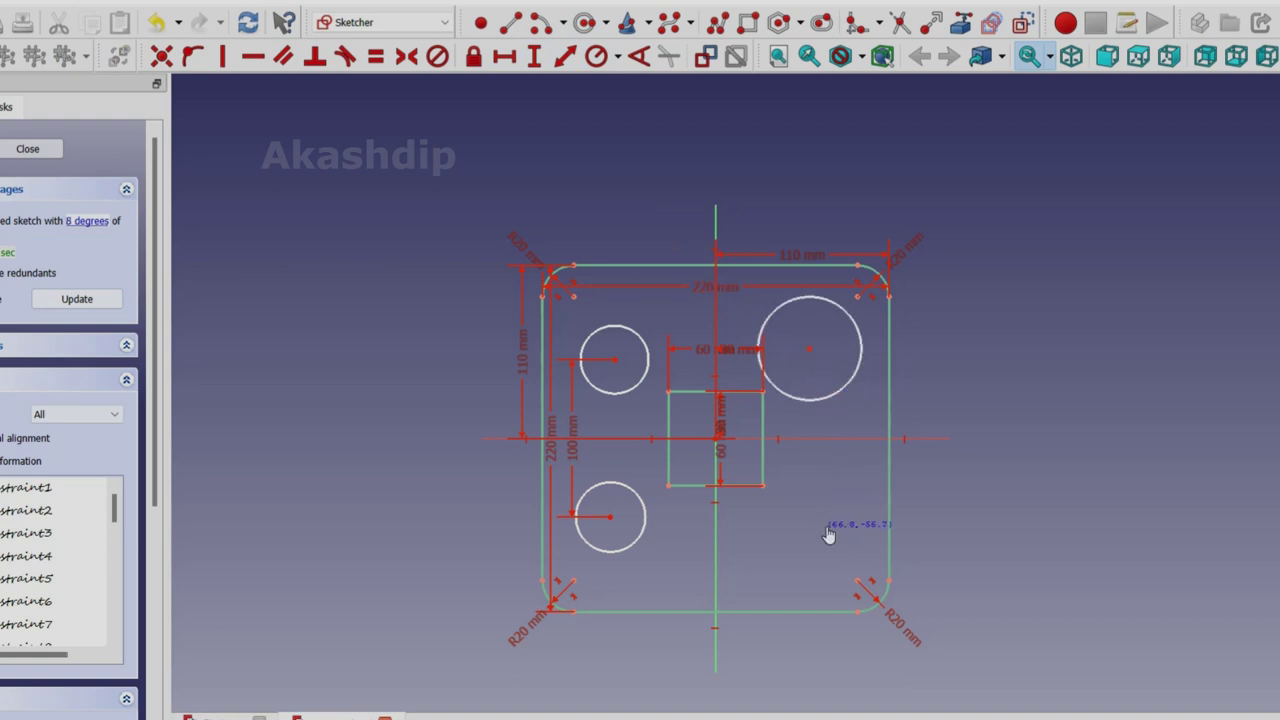
click(820, 527)
click(849, 532)
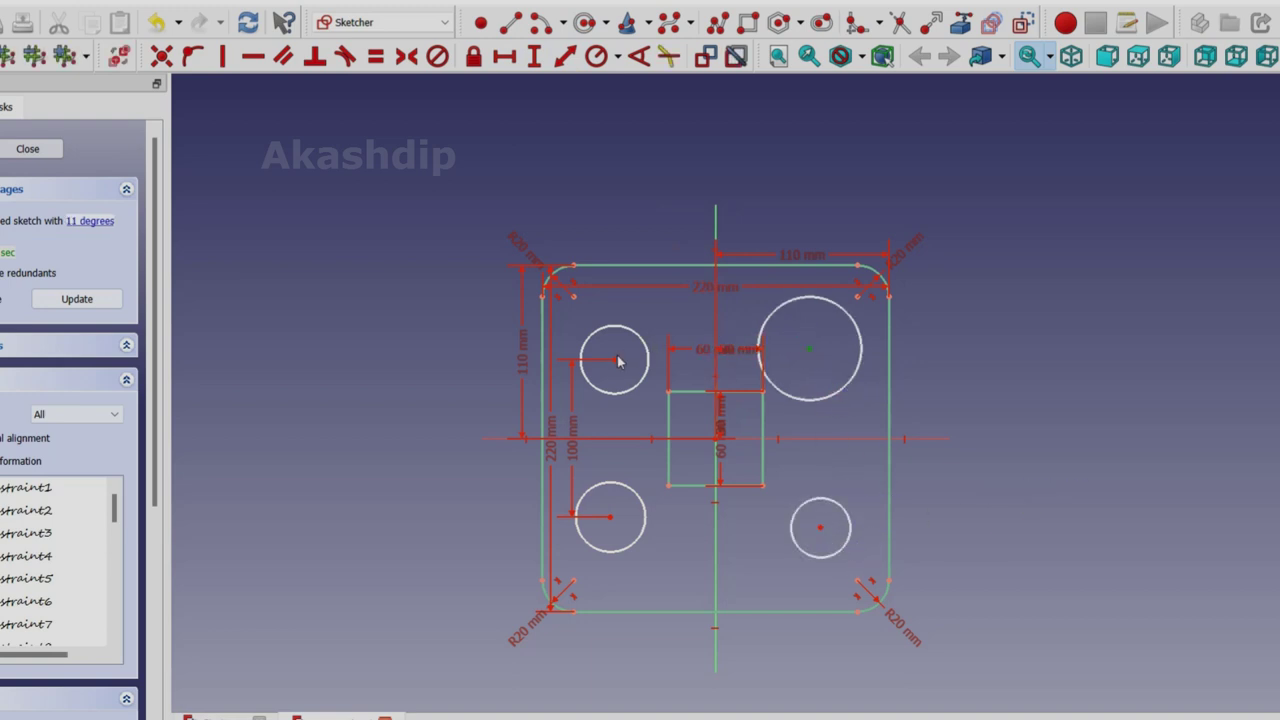
click(506, 58)
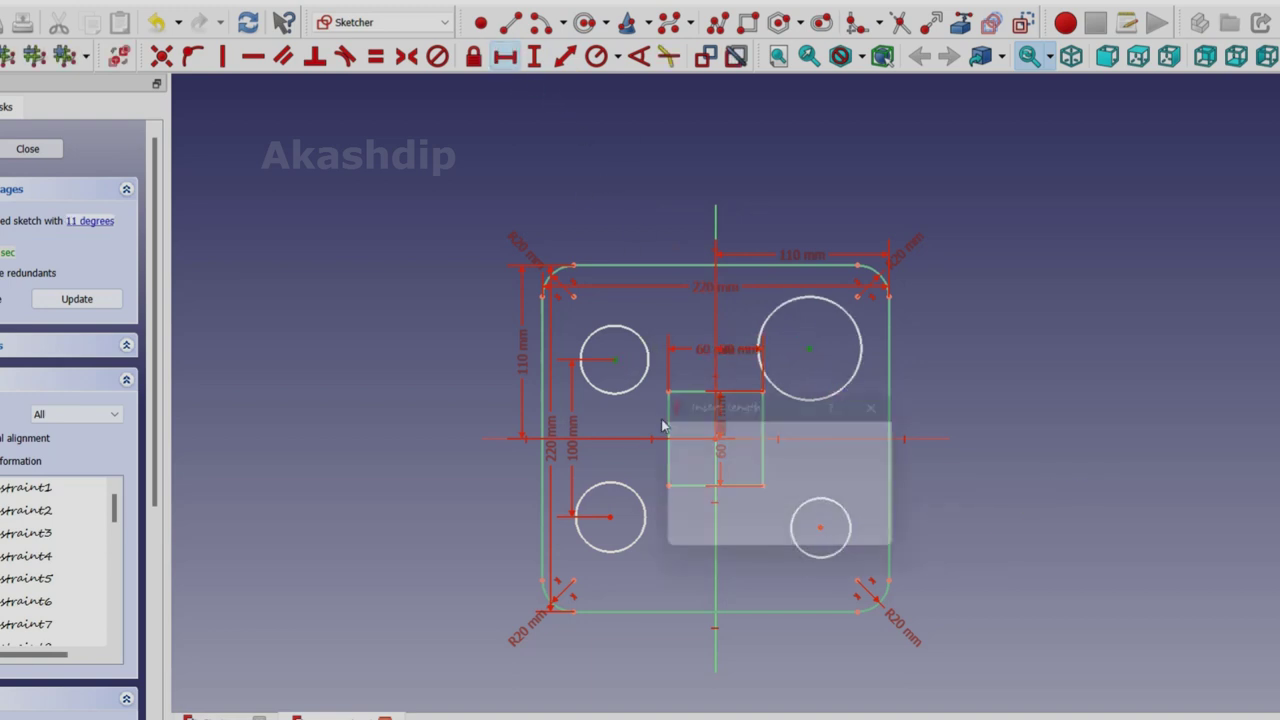
text(150)
key(Return)
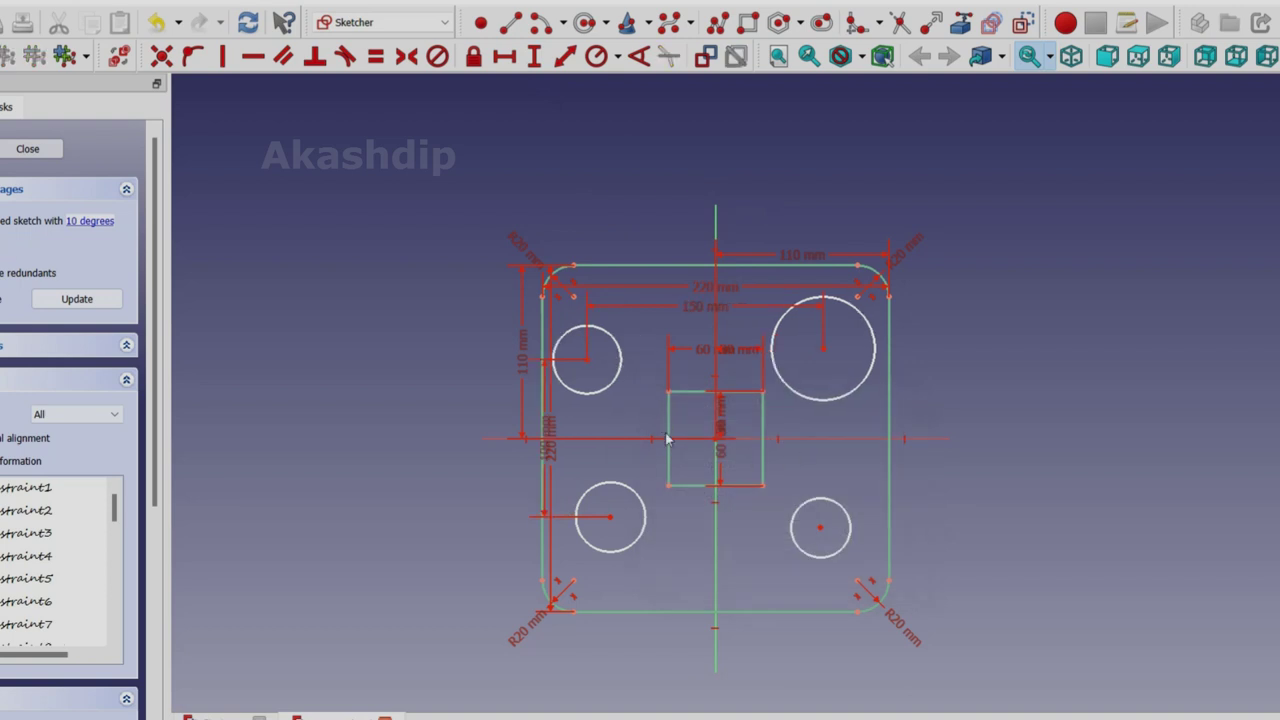
Space the right circle centres 100 mm vertically and the lower centres 150 mm horizontally.
click(821, 350)
click(820, 527)
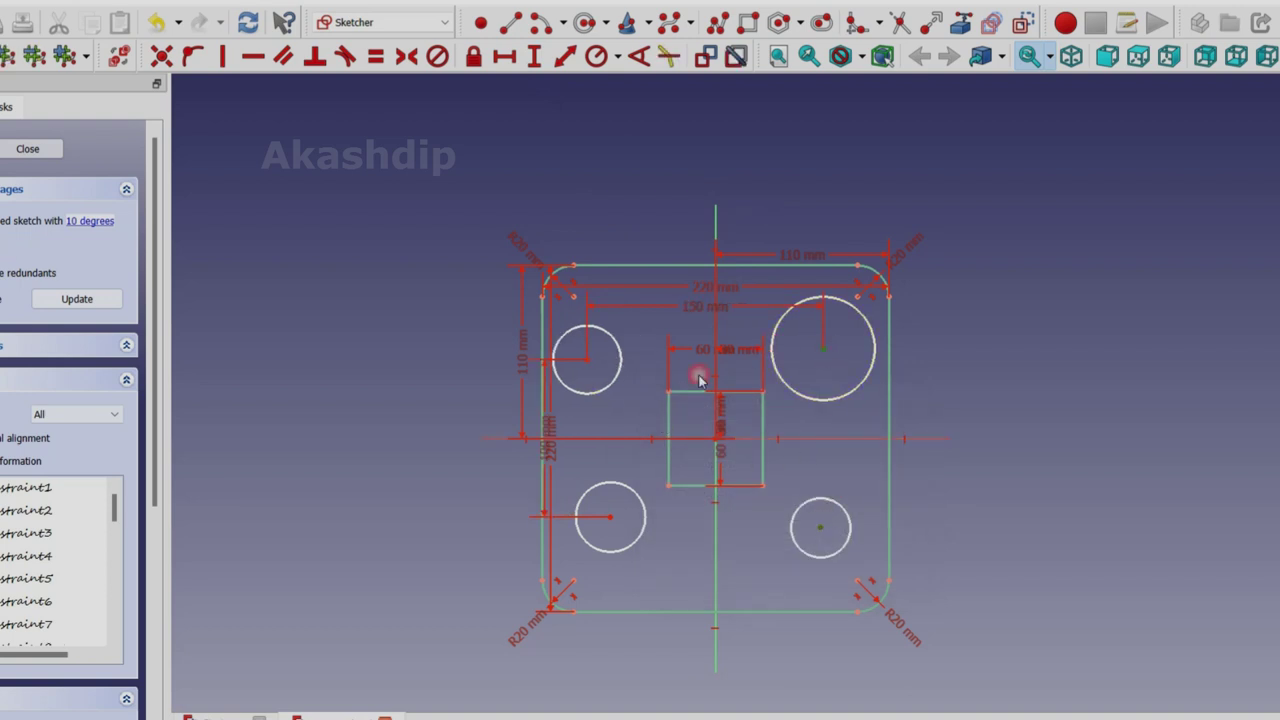
click(534, 56)
text(100)
key(Return)
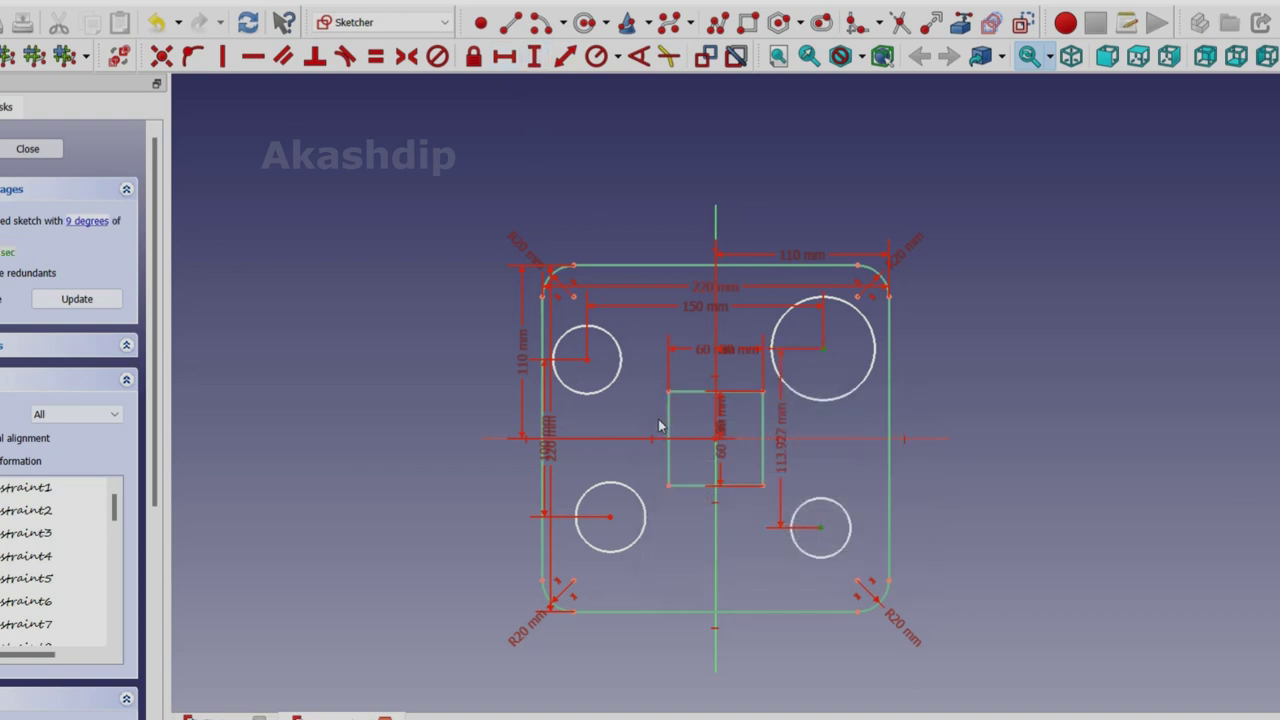
click(775, 523)
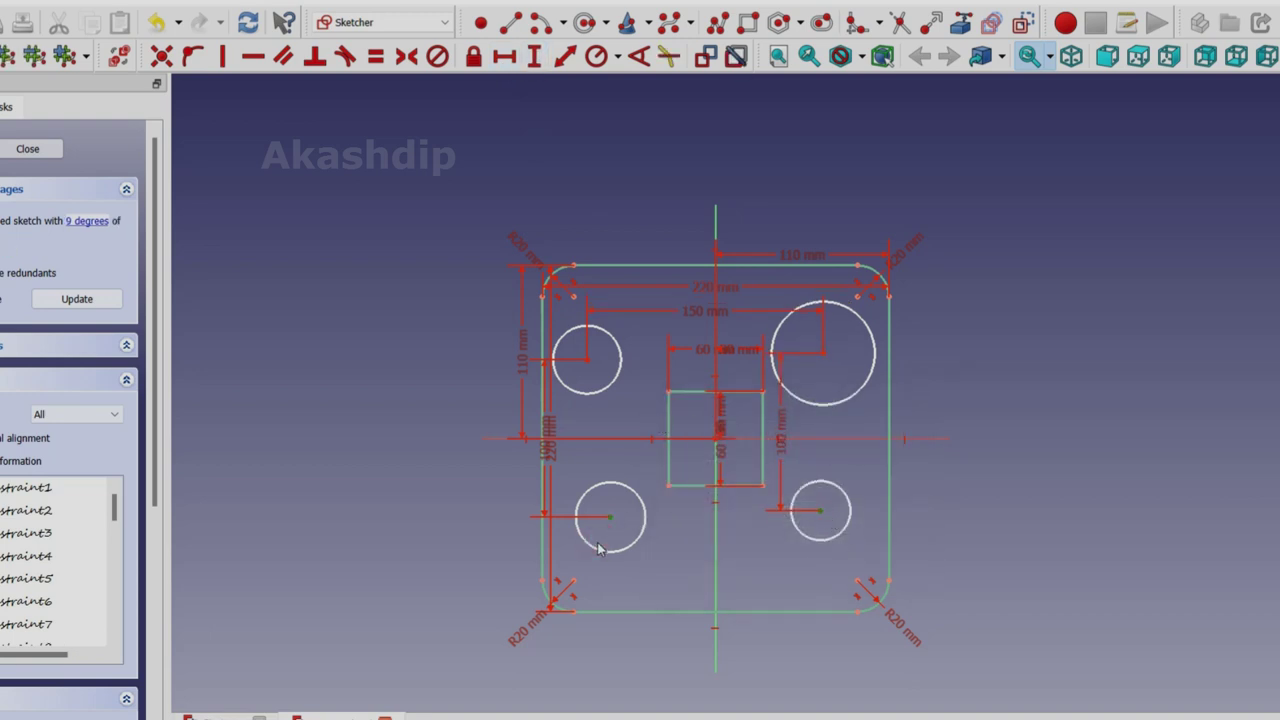
click(512, 58)
text(150)
key(Return)
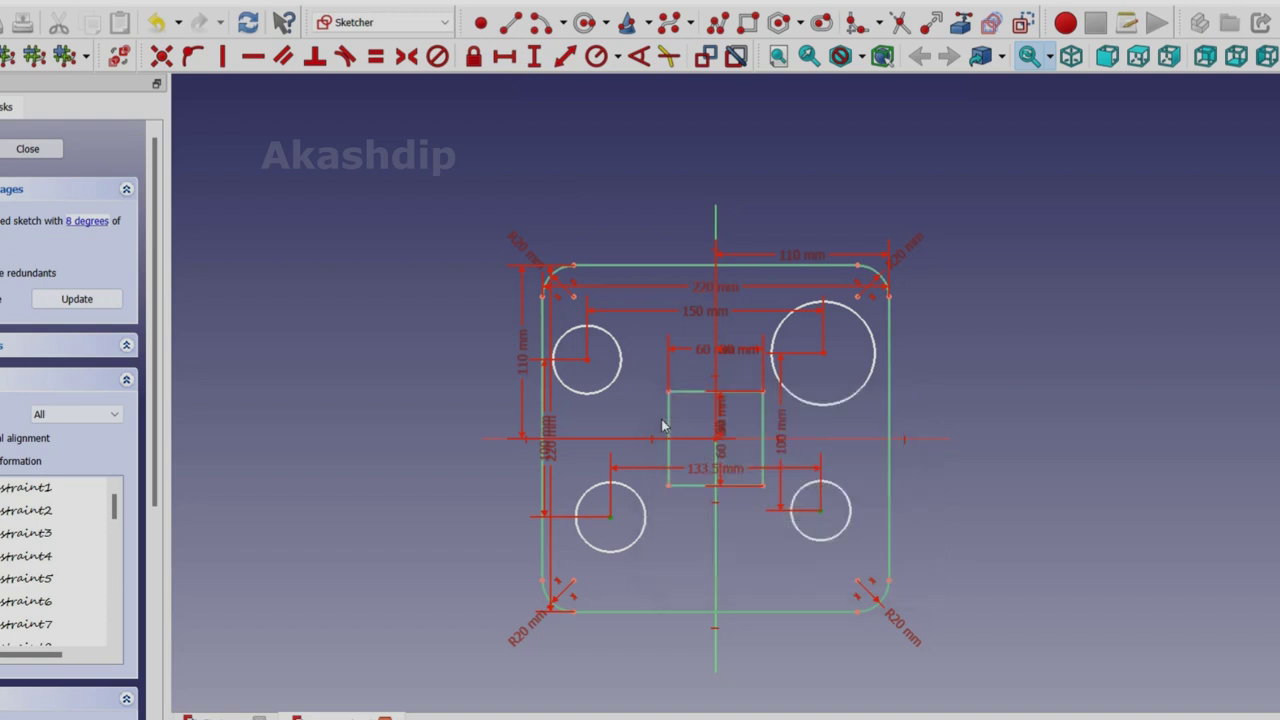
click(610, 380)
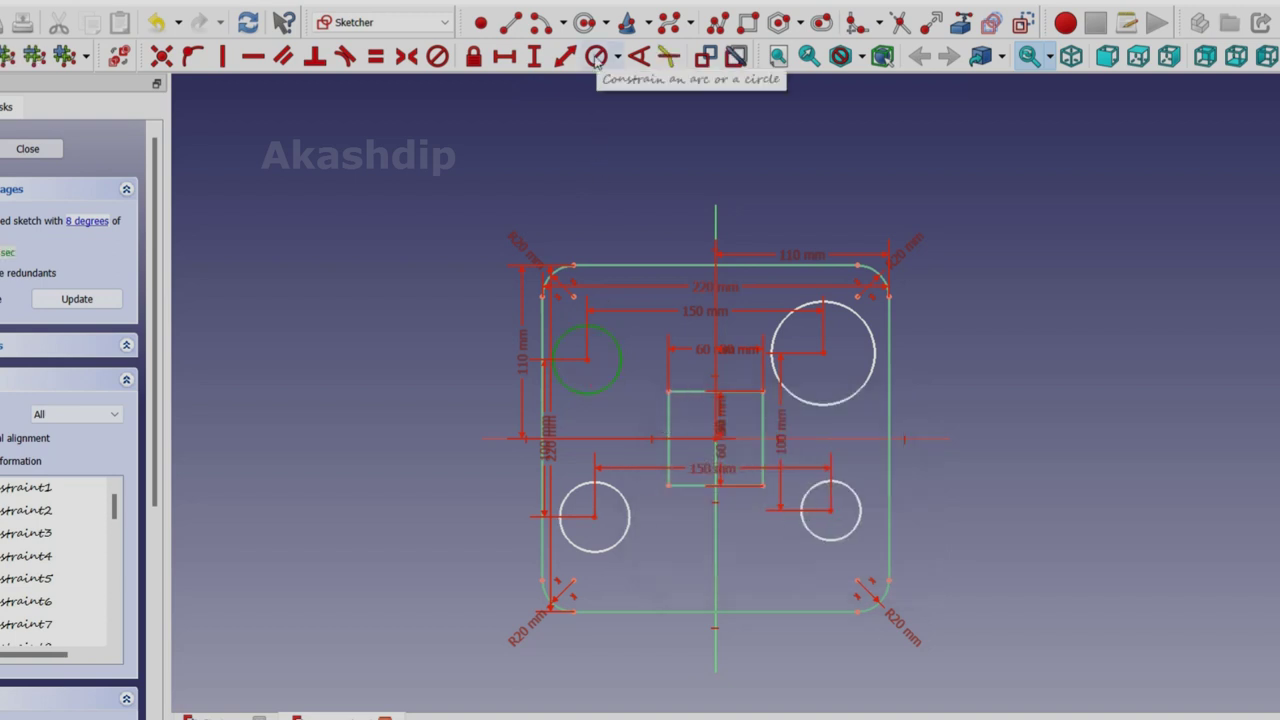
Give the upper-left and lower-left circles a 15 mm radius.
click(596, 56)
key(Return)
click(620, 513)
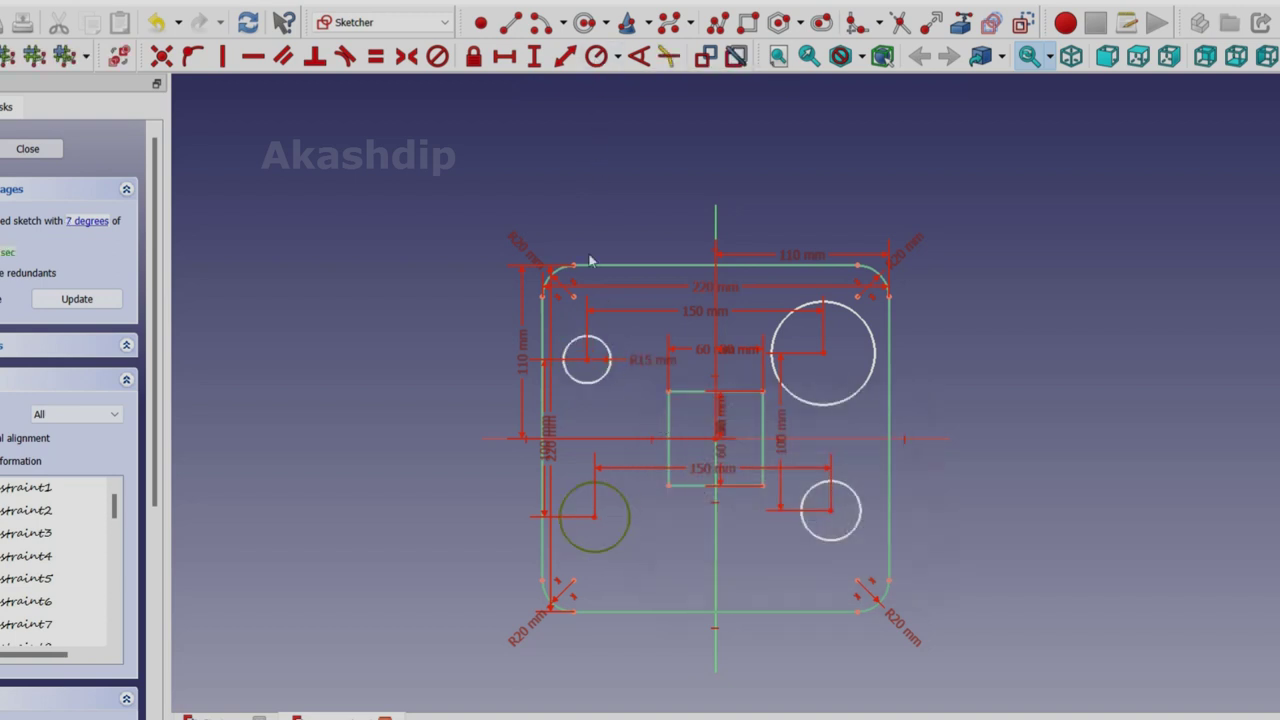
click(596, 56)
text(15)
click(661, 422)
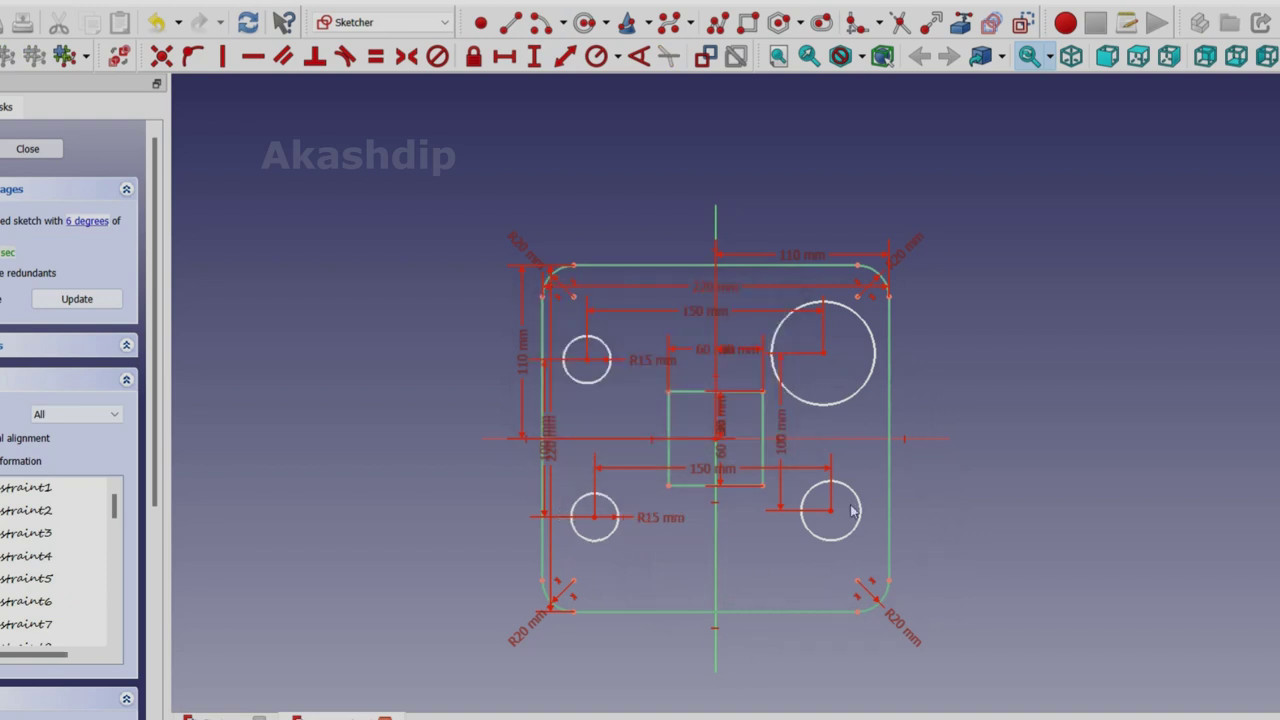
Give both right circles a 15 mm radius and nudge the circle pattern slightly.
click(852, 511)
click(596, 56)
click(661, 422)
click(862, 380)
click(596, 56)
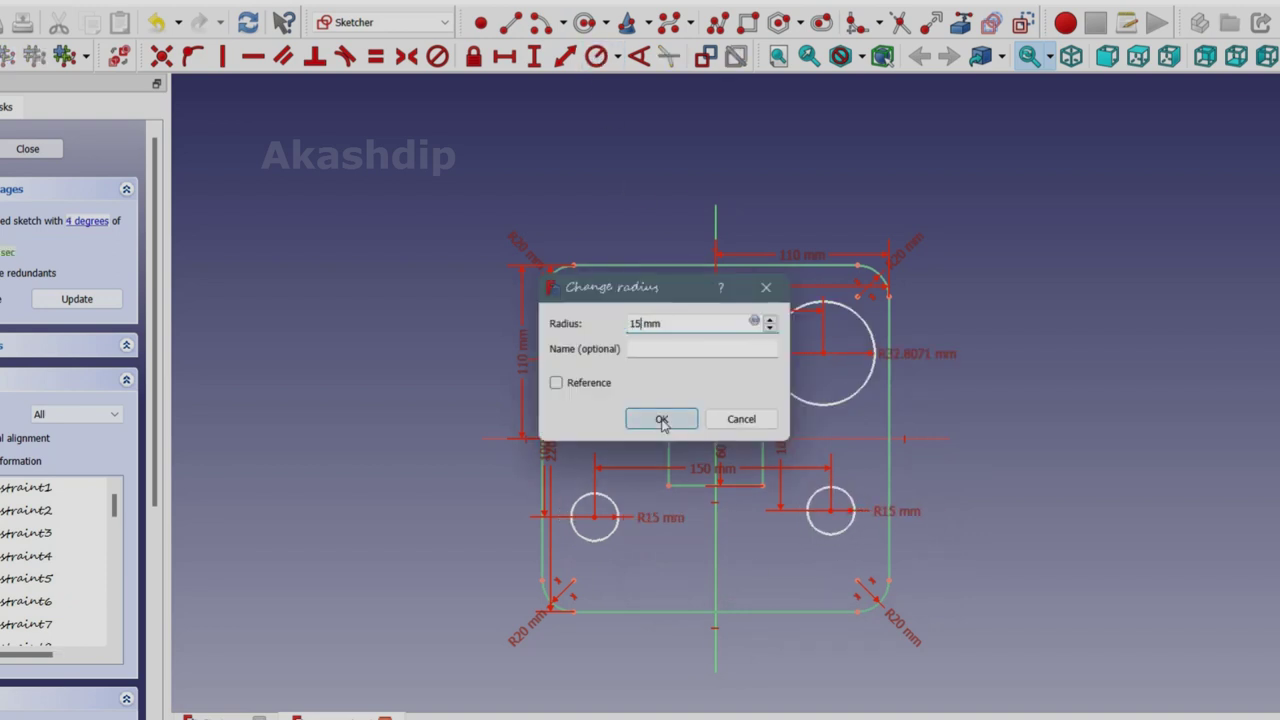
click(661, 422)
drag(855, 511, 836, 535)
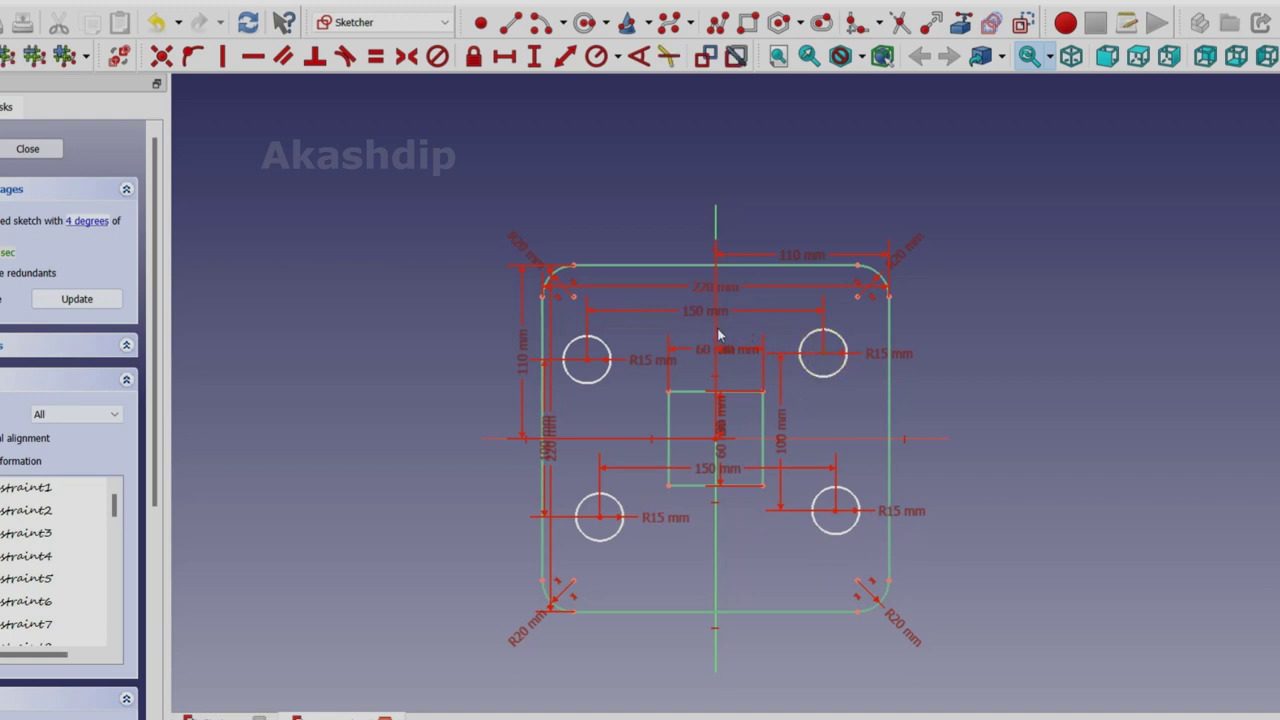
Place the right circles 75 mm from the vertical axis and the upper-right one 50 mm above.
click(514, 60)
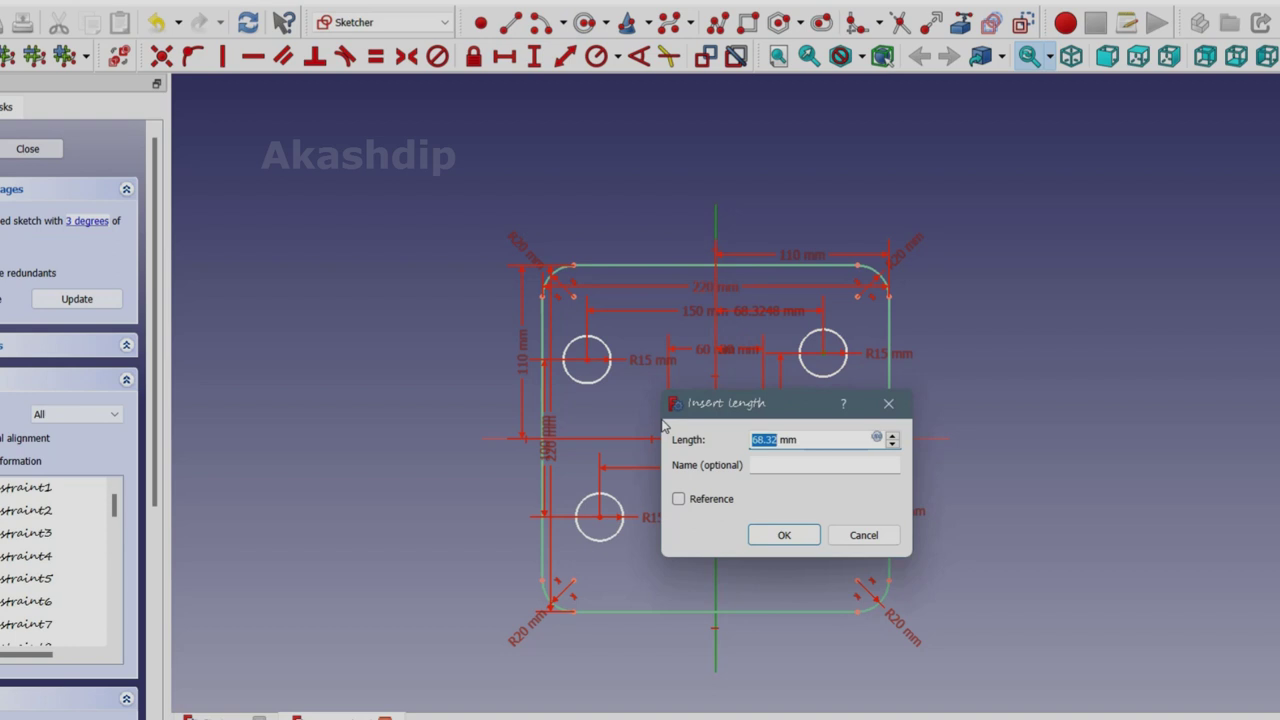
text(75)
key(Return)
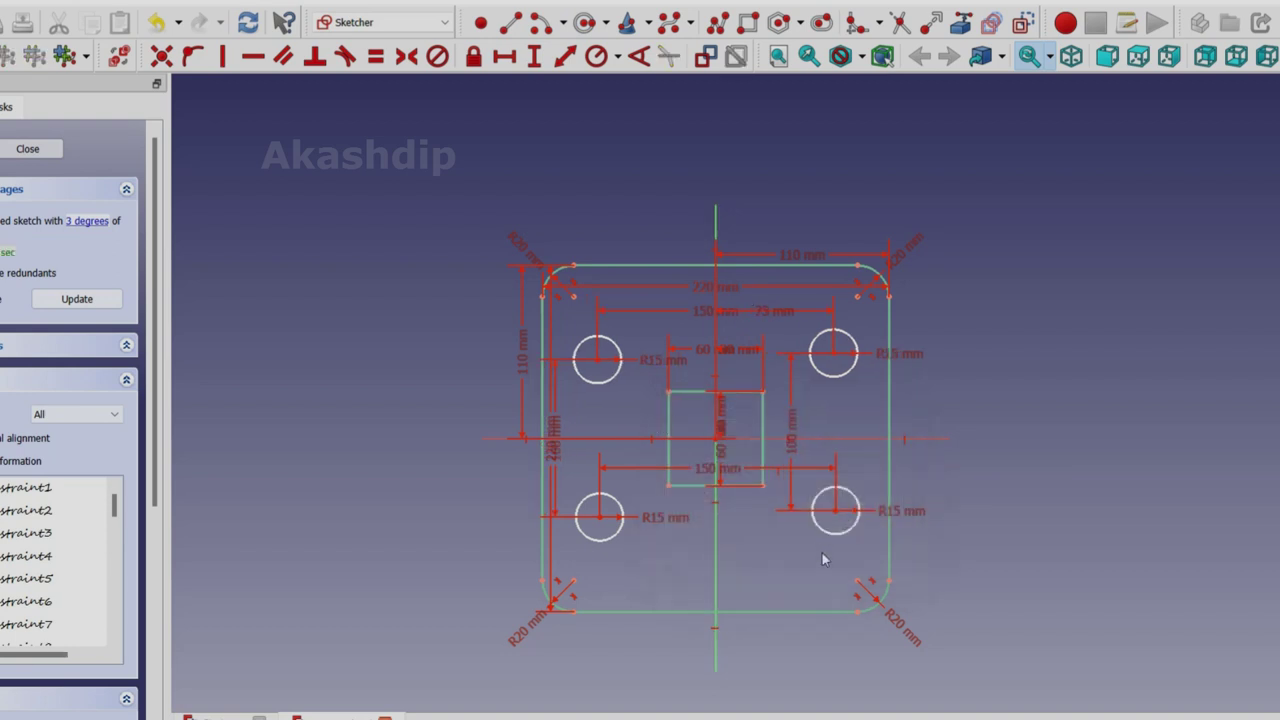
click(822, 438)
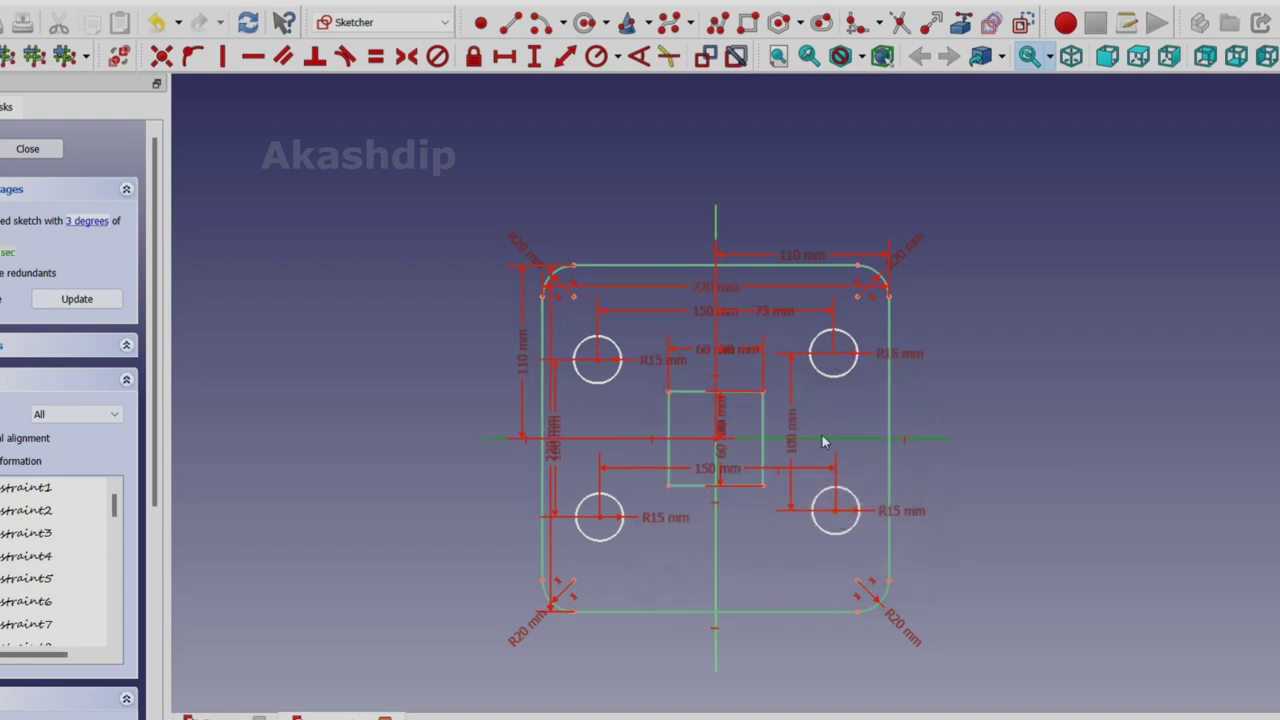
click(534, 56)
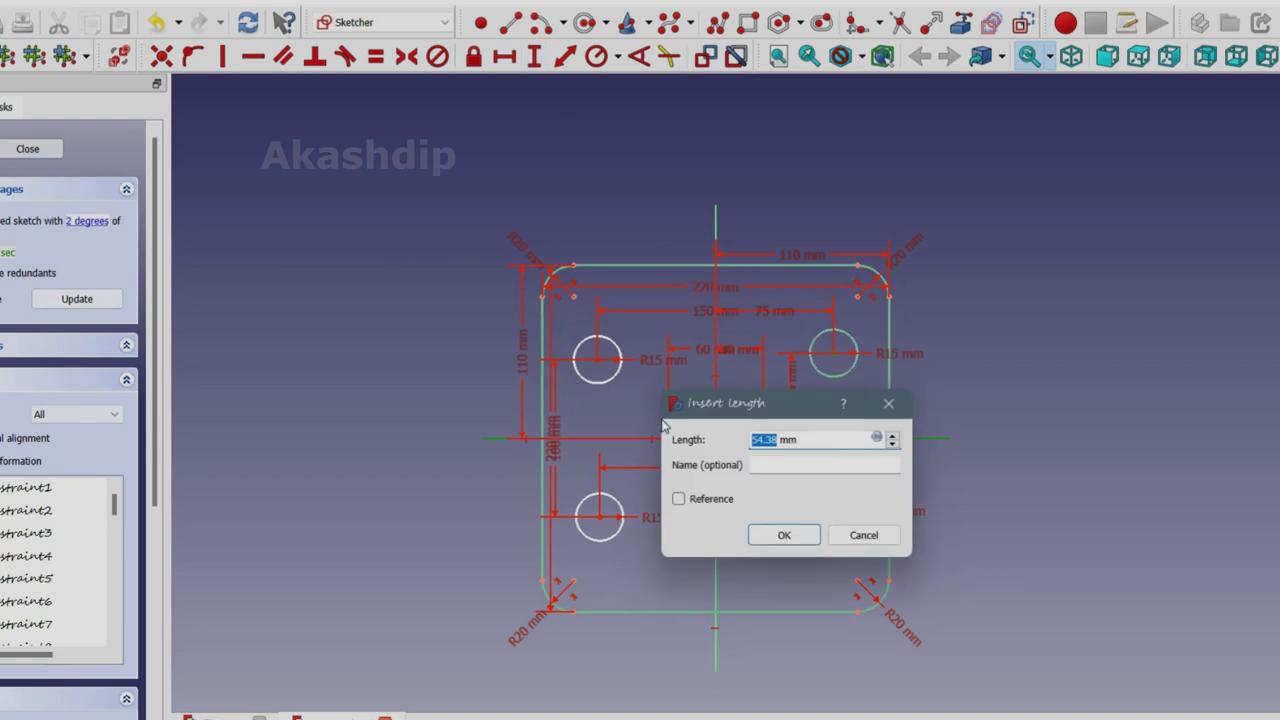
text(50)
key(Return)
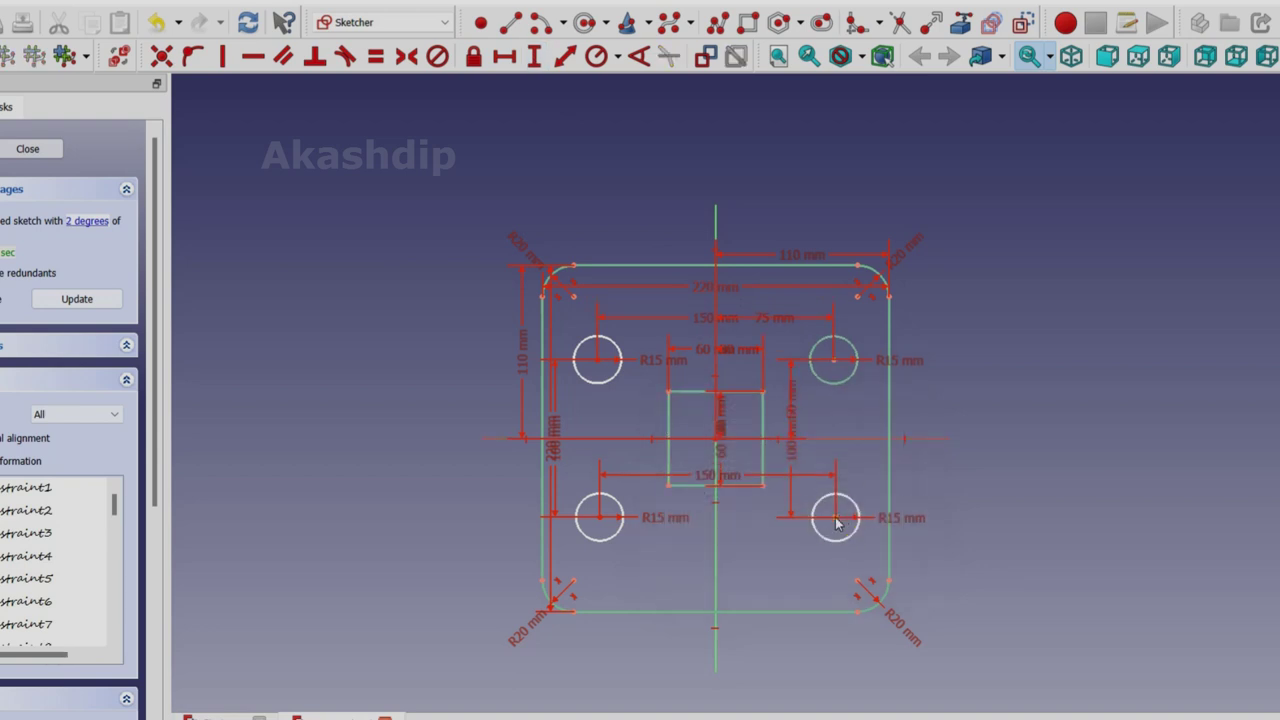
Set the lower circle 50 mm below the horizontal axis and add a 75 mm horizontal distance.
click(846, 438)
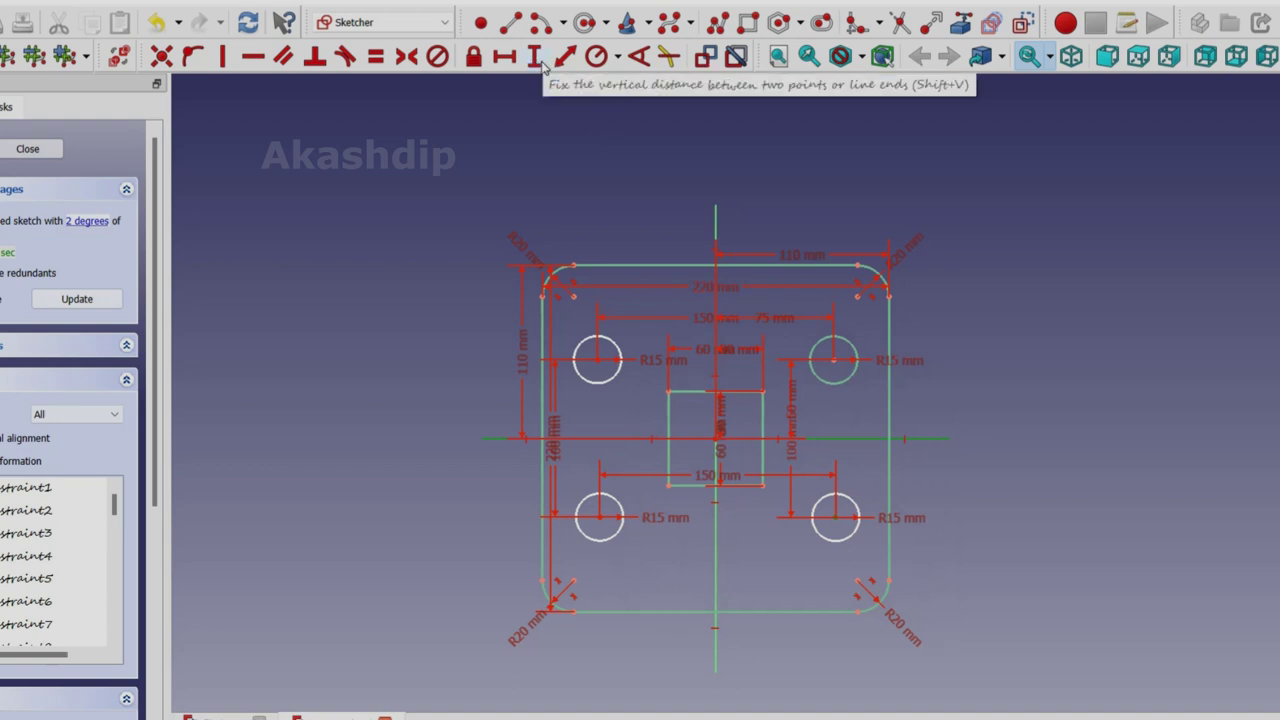
click(543, 63)
text(50)
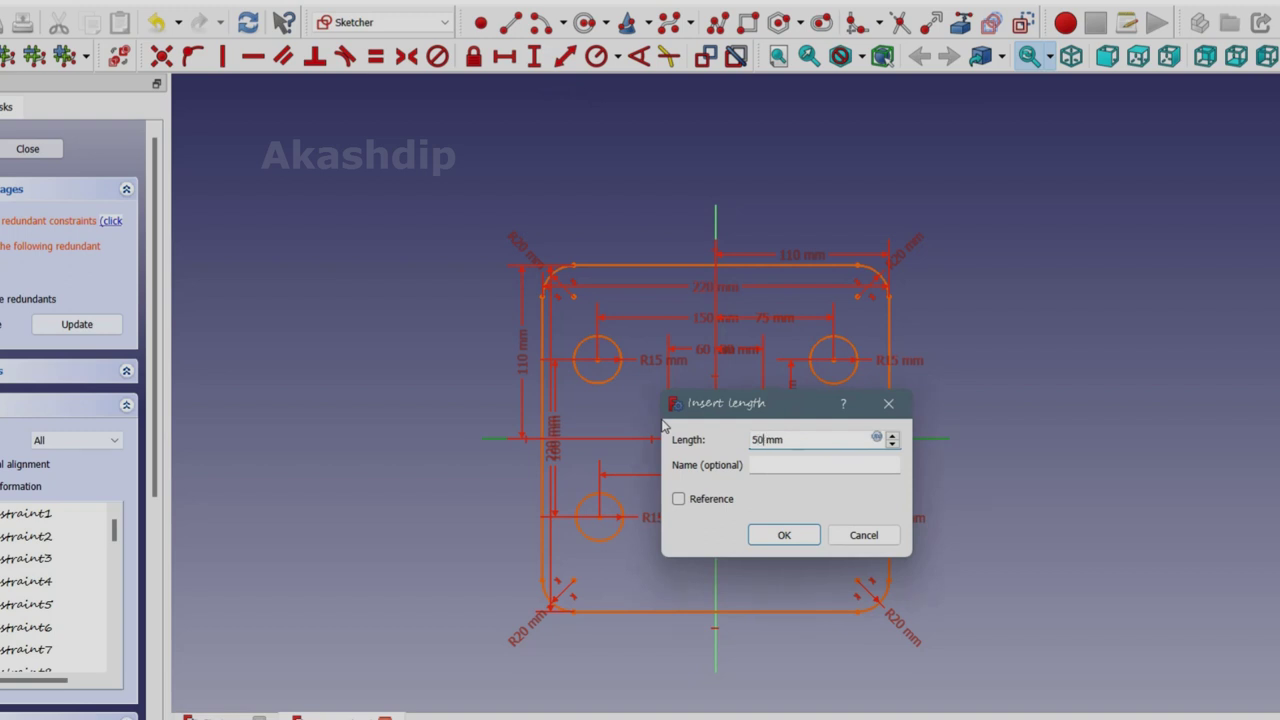
click(800, 535)
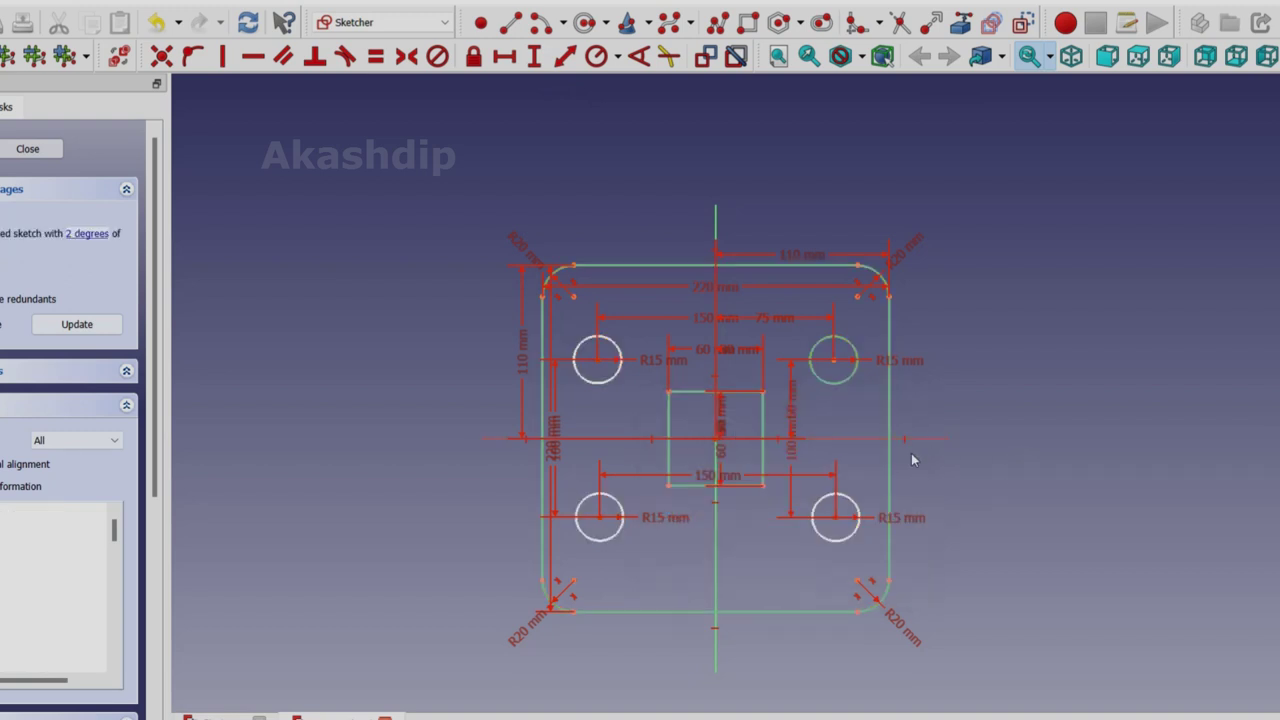
click(817, 523)
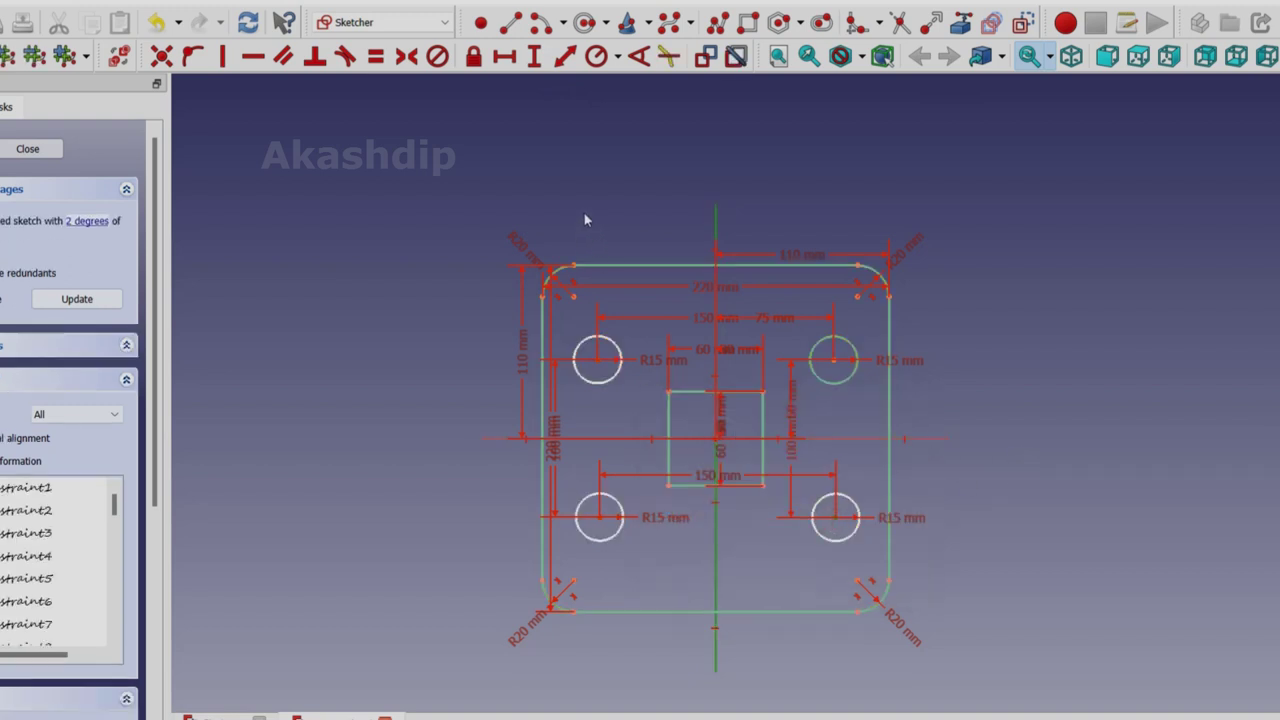
click(506, 58)
text(75)
key(Return)
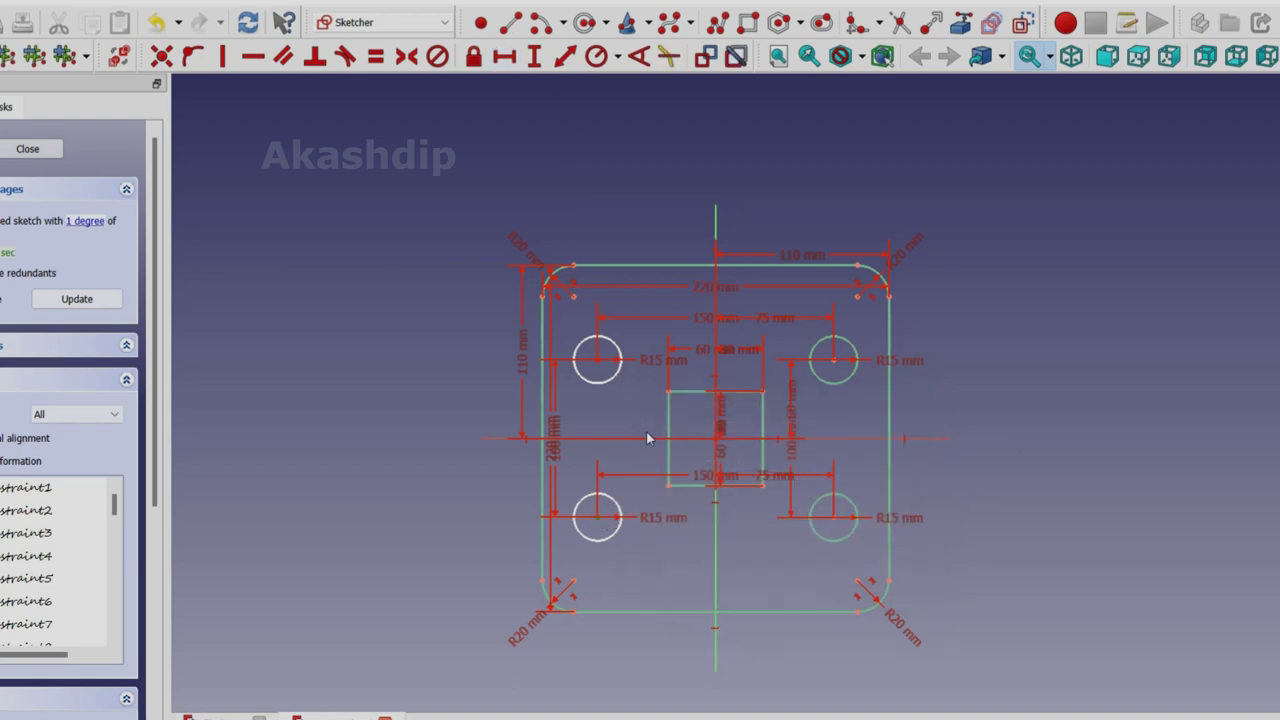
Recover from the invalid datum error with Redo, add the final 50 mm vertical distance, and close the sketch.
click(716, 538)
click(530, 58)
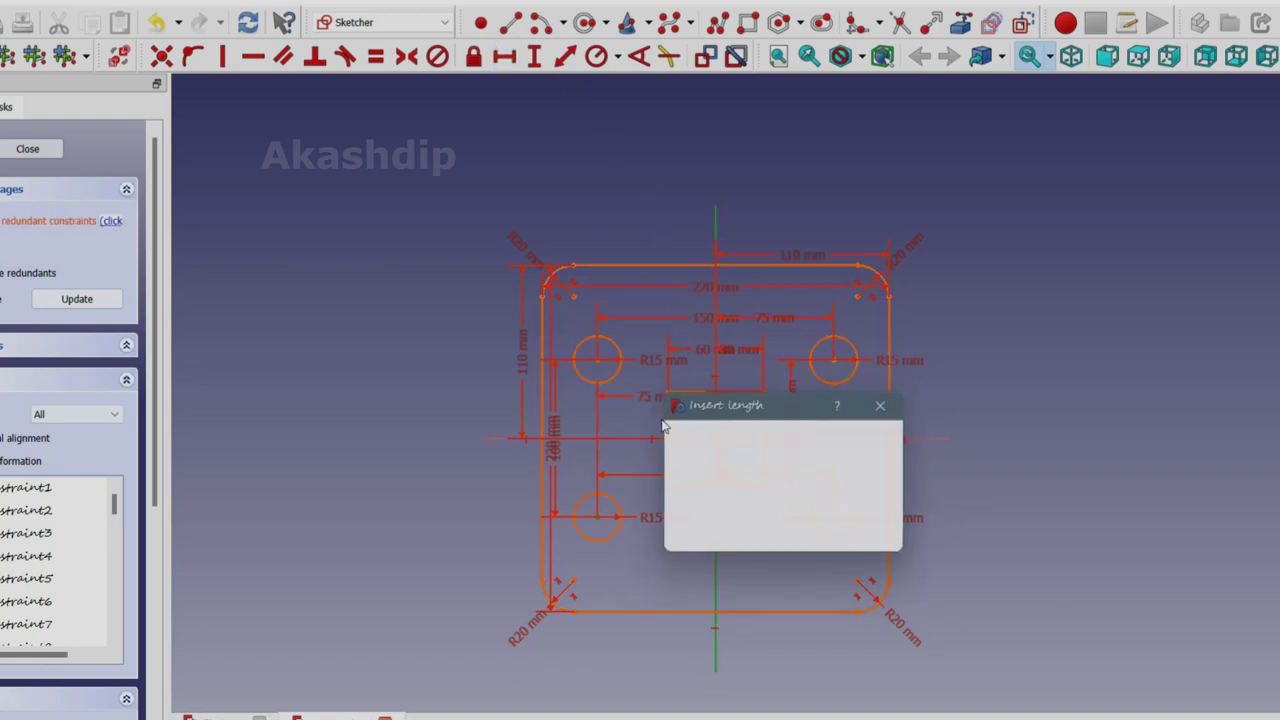
key(Return)
click(848, 380)
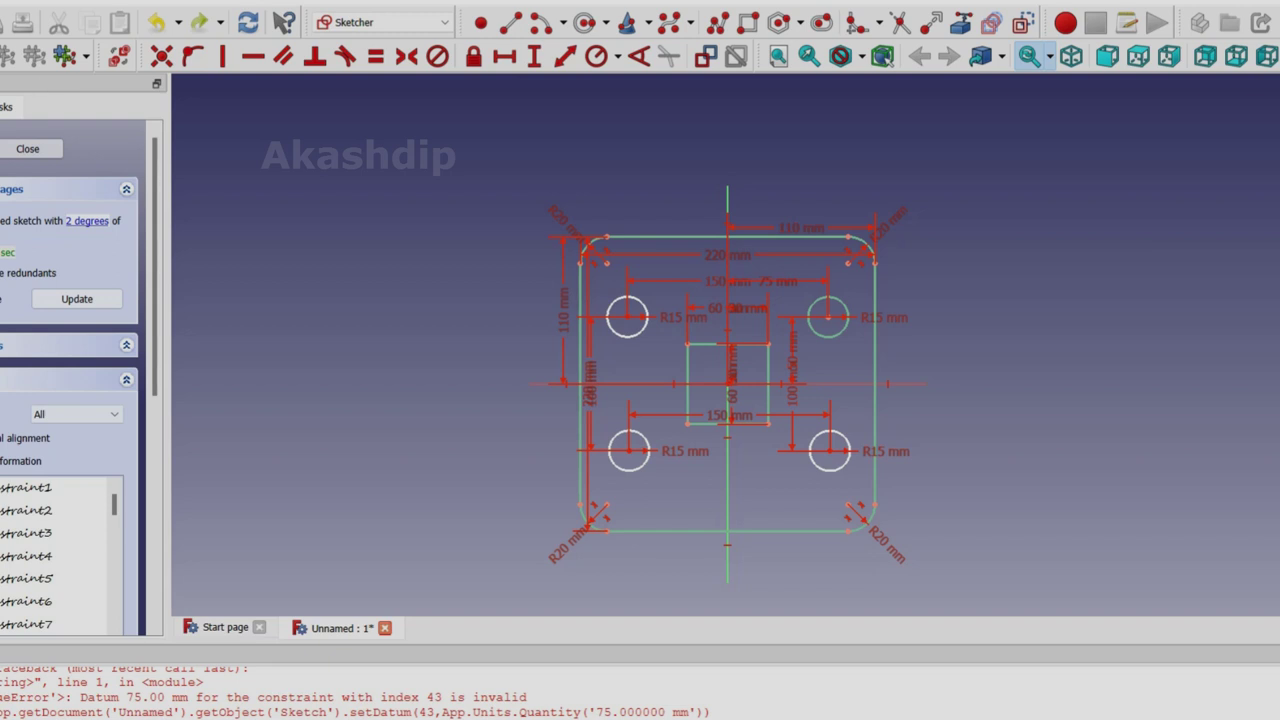
click(60, 37)
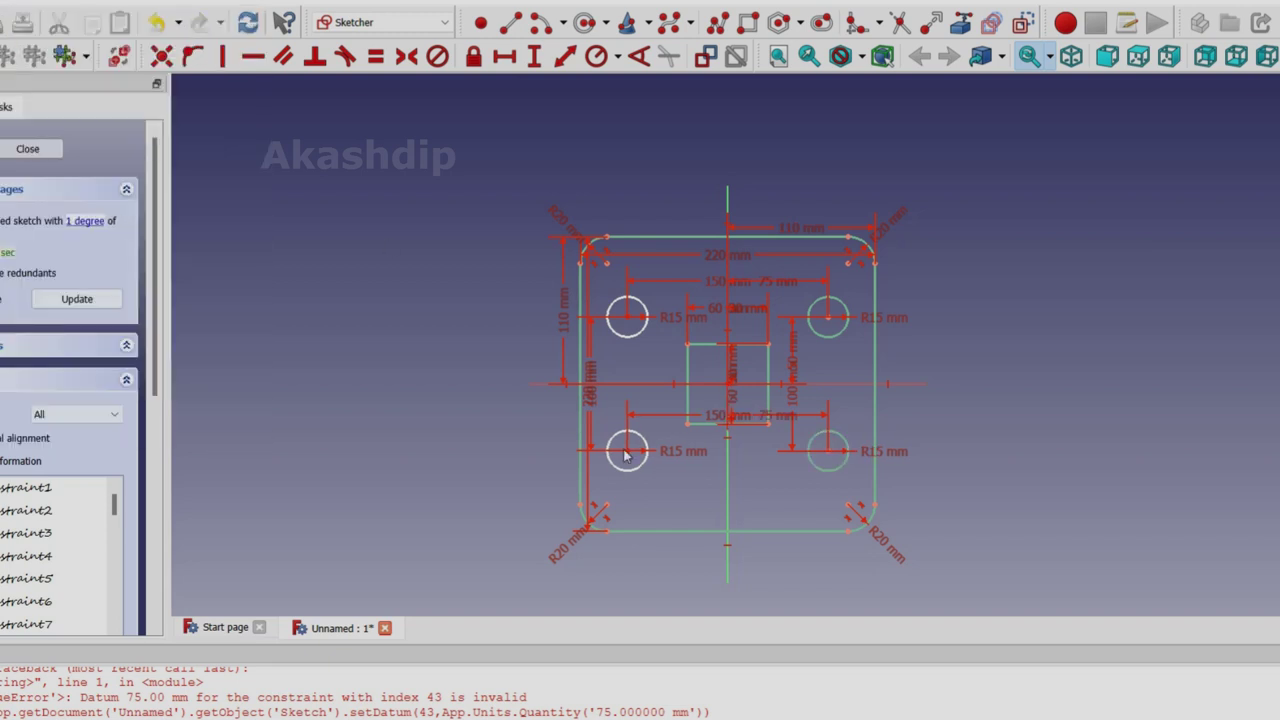
click(534, 56)
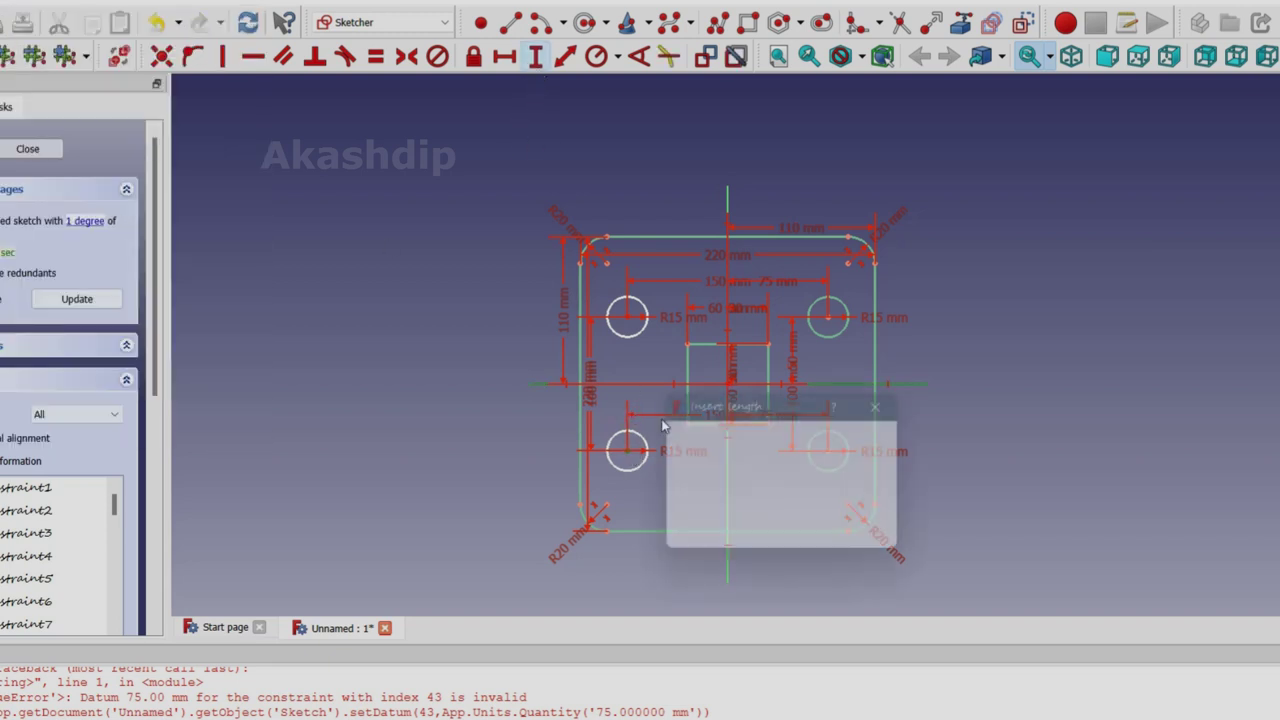
text(50)
key(Return)
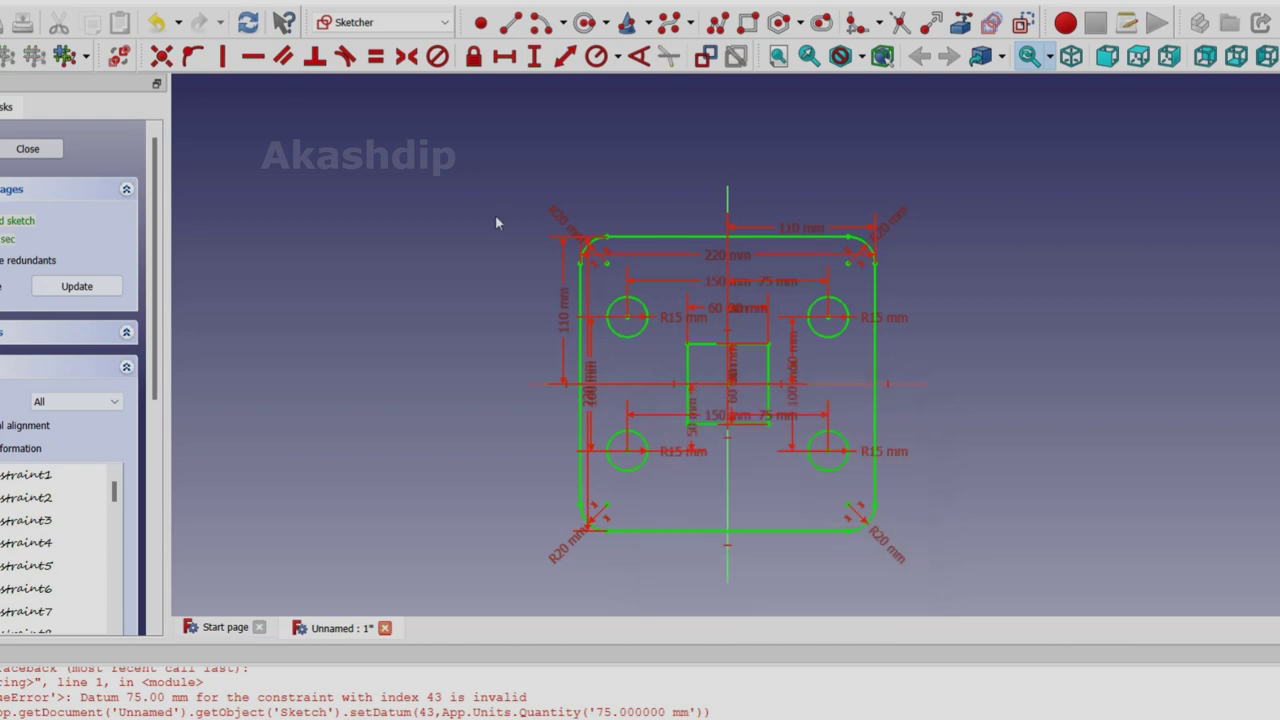
click(34, 146)
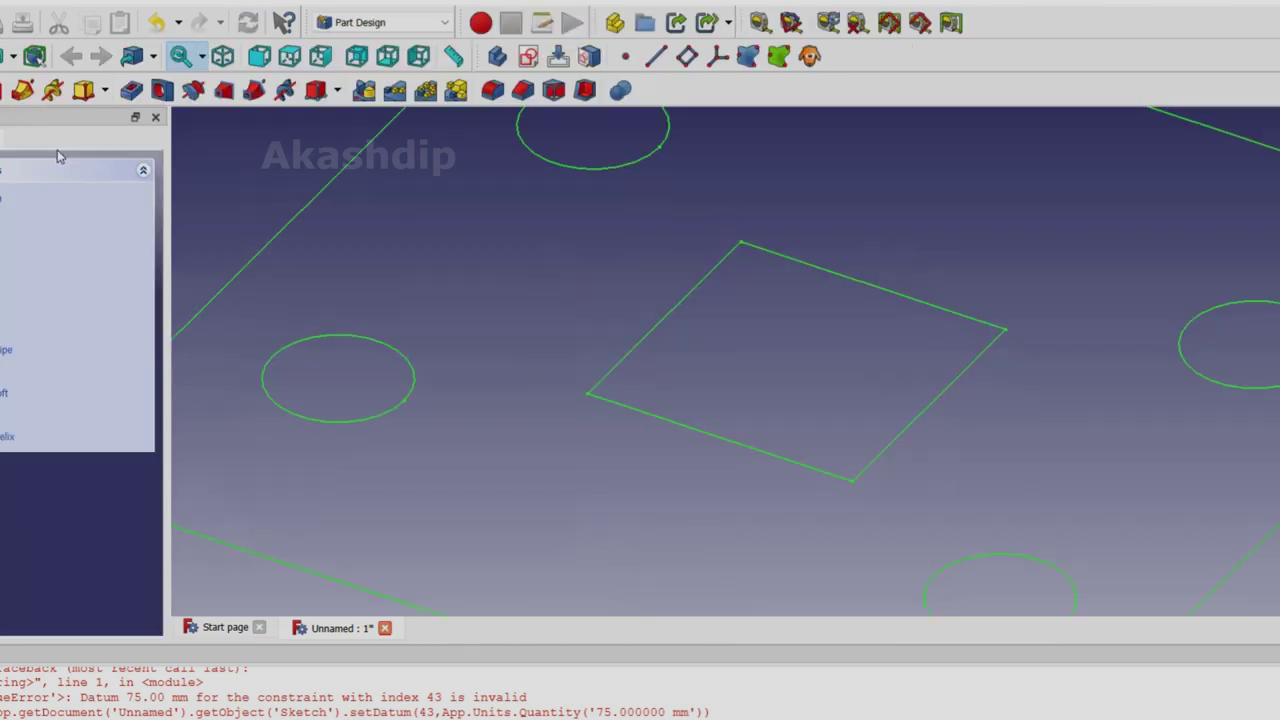
Pad the sketch into a solid plate 30 mm thick.
click(10, 221)
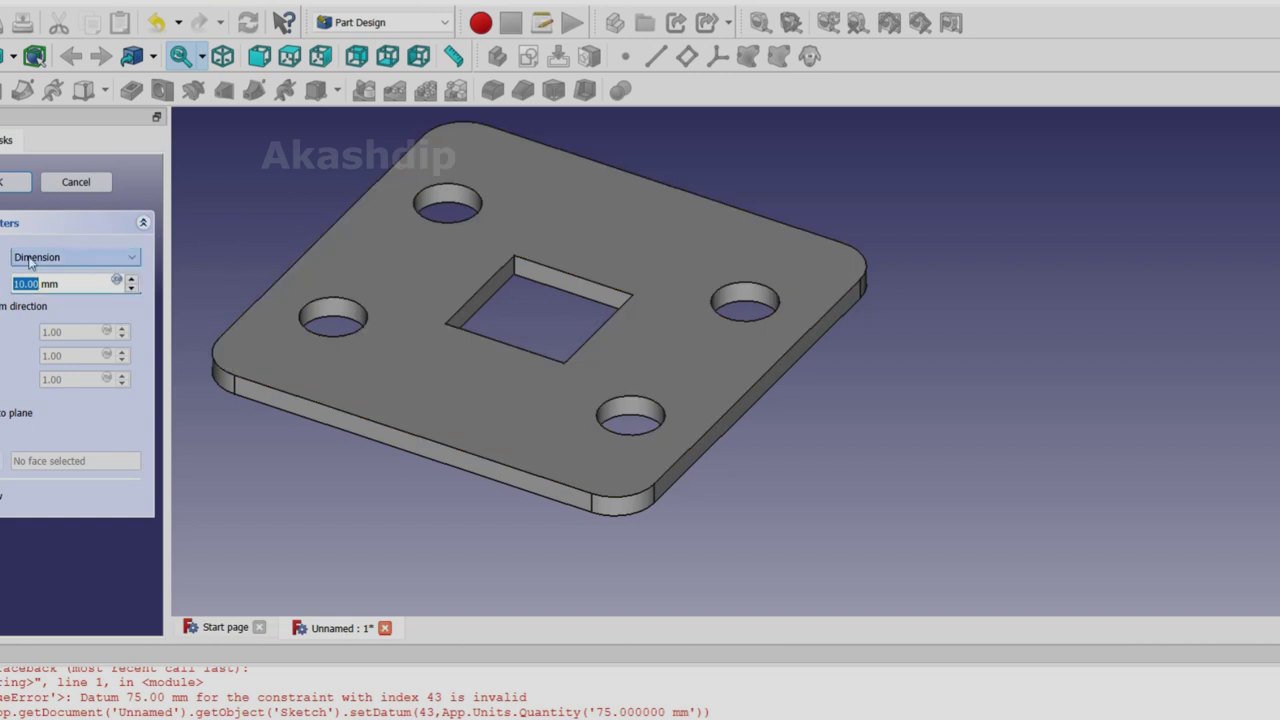
click(135, 283)
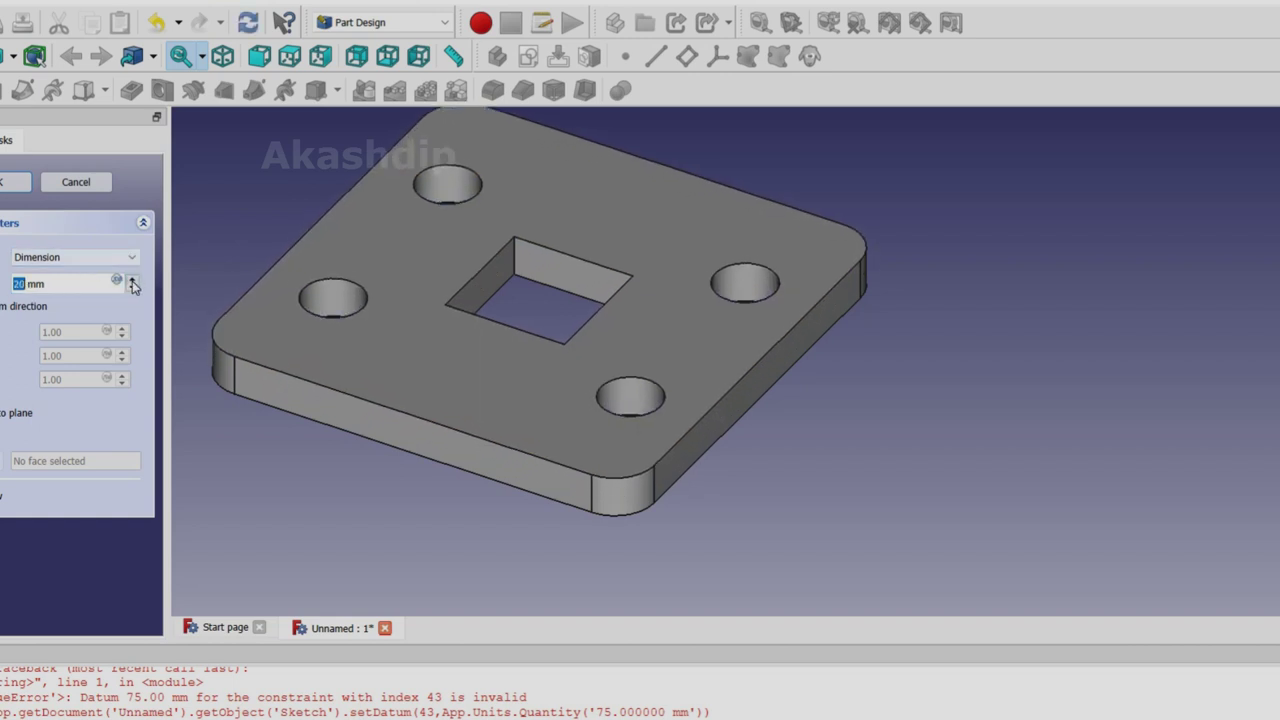
click(135, 283)
click(135, 283)
click(135, 283)
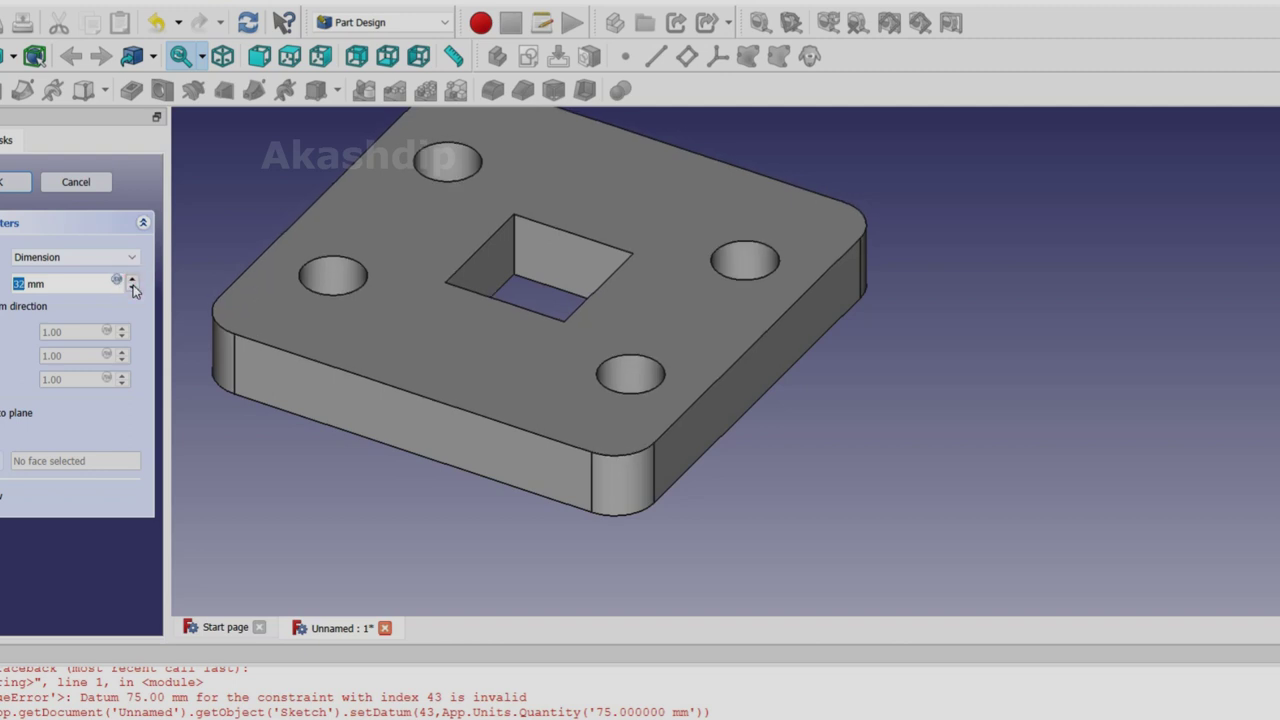
click(135, 283)
click(15, 181)
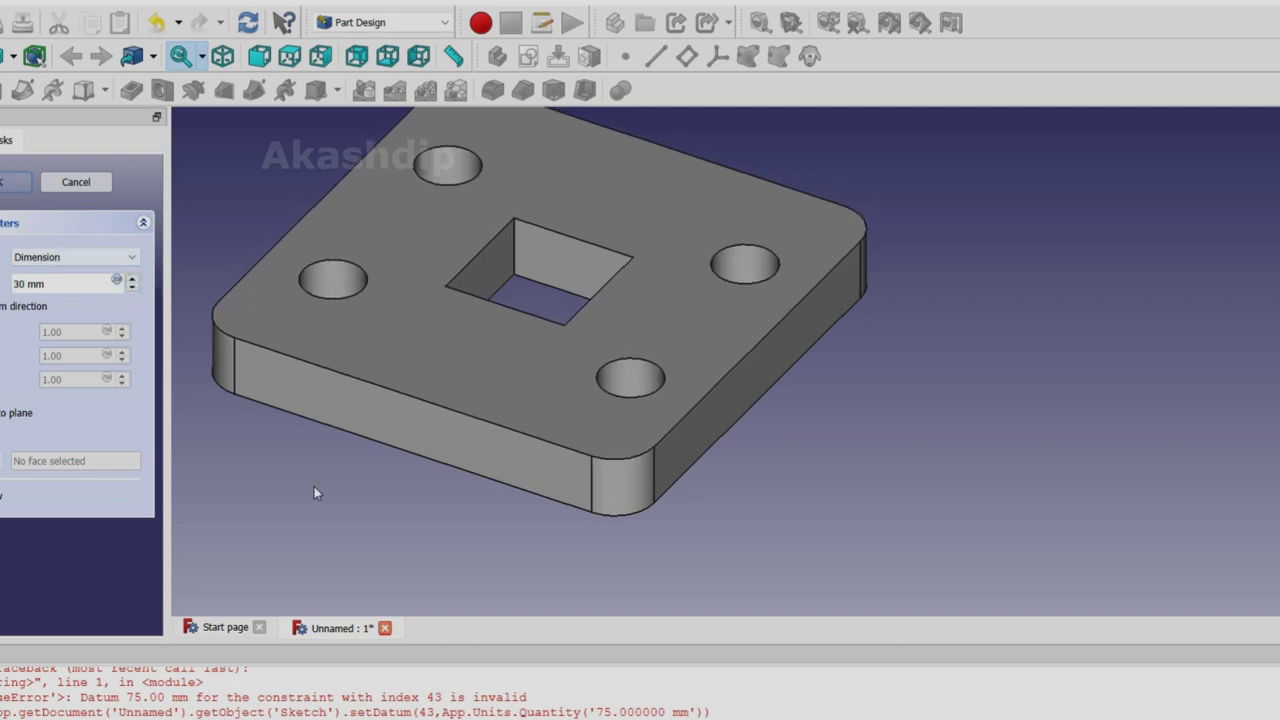
Orbit the padded plate to inspect it from several angles.
click(337, 337)
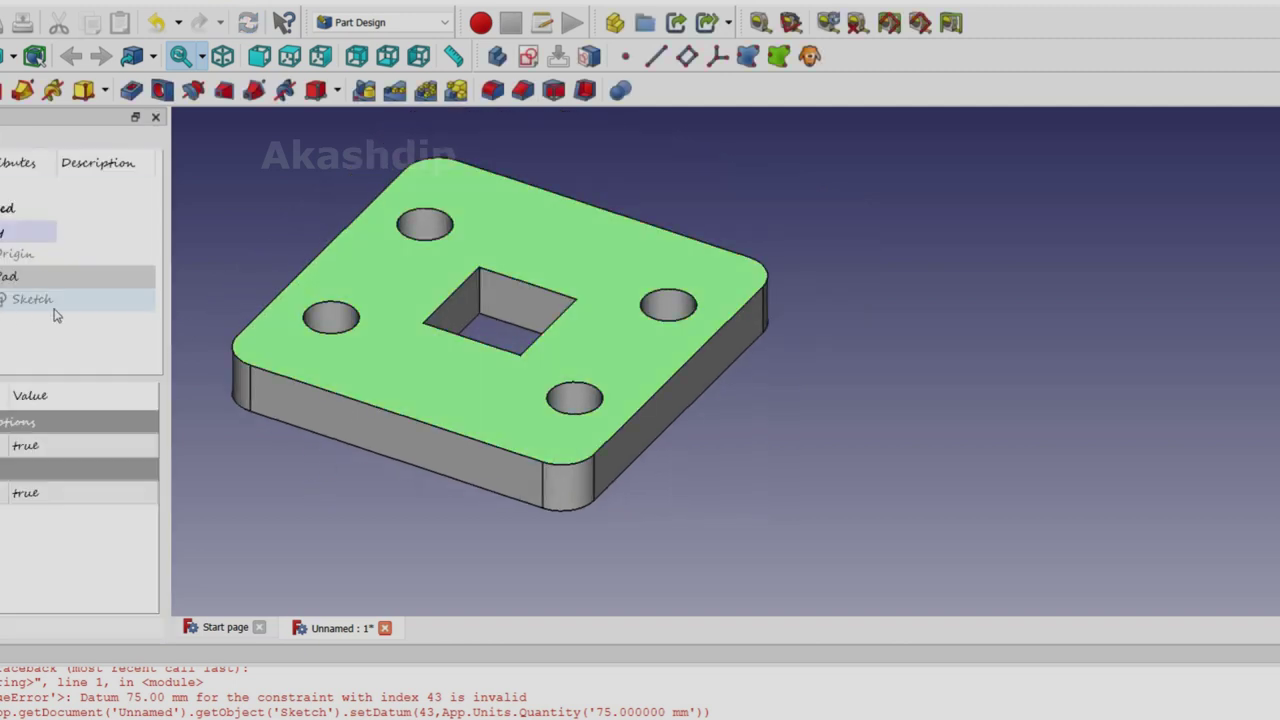
middle_drag(220, 264, 240, 274)
mouse_move(806, 267)
middle_down()
mouse_move(806, 374)
mouse_move(954, 177)
mouse_move(857, 283)
mouse_move(800, 251)
mouse_move(809, 270)
middle_up()
mouse_move(895, 287)
middle_down()
mouse_move(894, 271)
mouse_move(906, 289)
mouse_move(403, 126)
middle_up()
Create a new document and start a sketch on the XY plane.
key(ctrl+n)
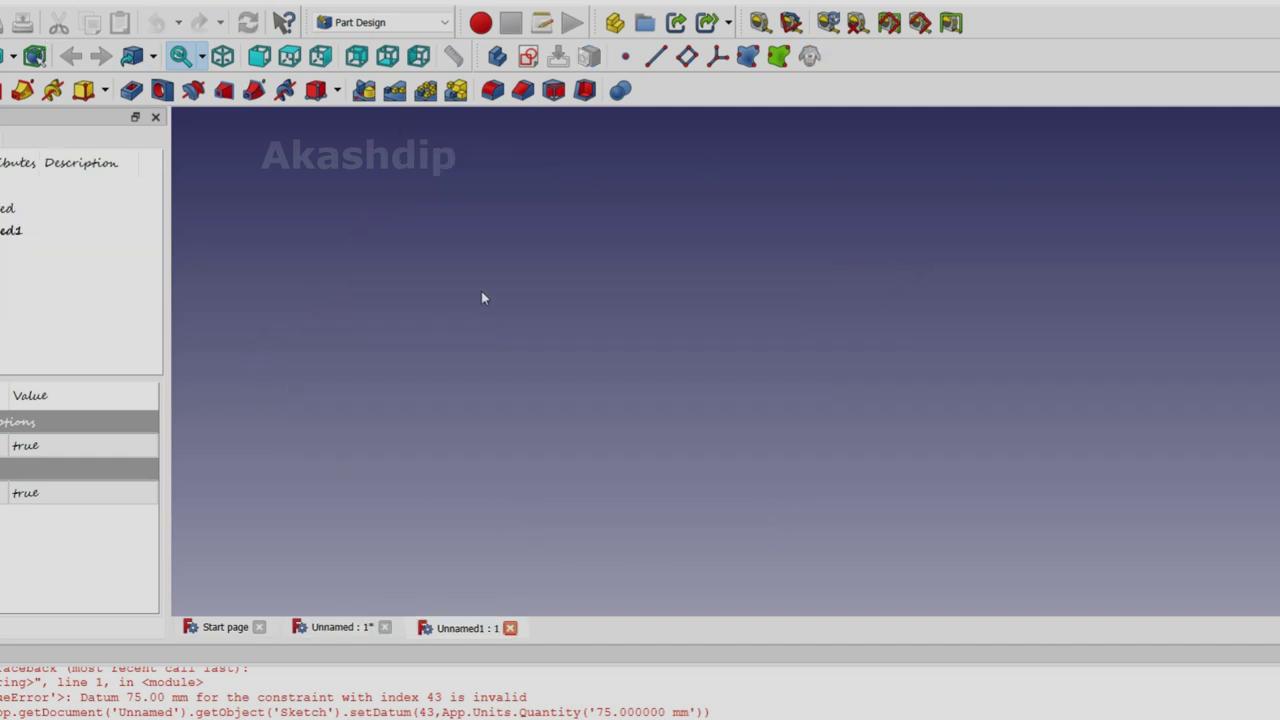
click(528, 56)
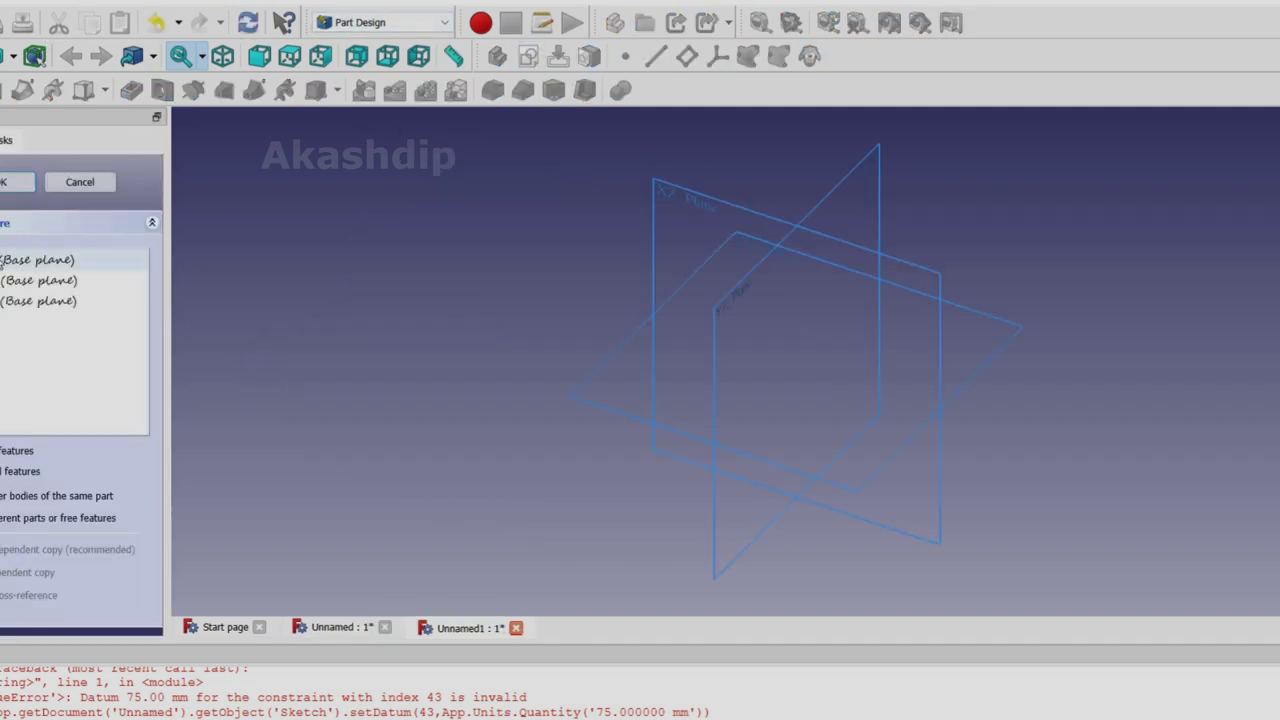
click(3, 185)
click(718, 22)
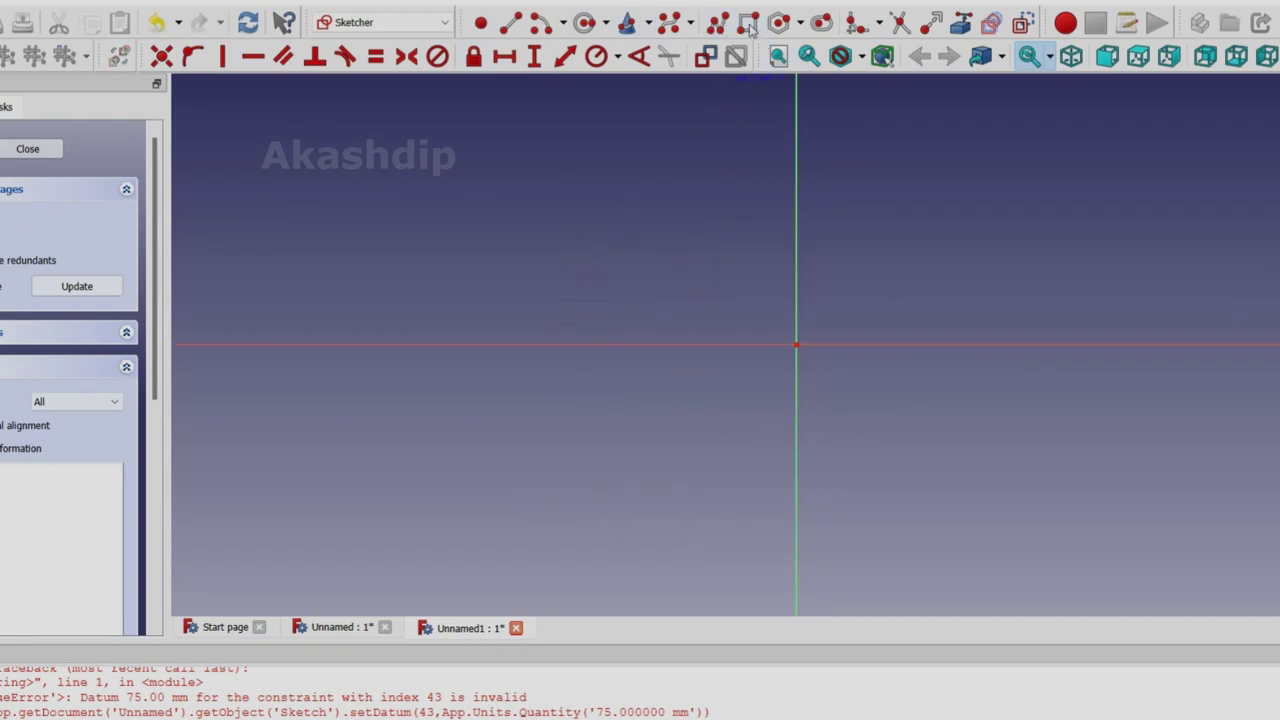
Draw a rectangle and give its top edge an 80 mm width.
click(749, 22)
click(527, 195)
click(973, 507)
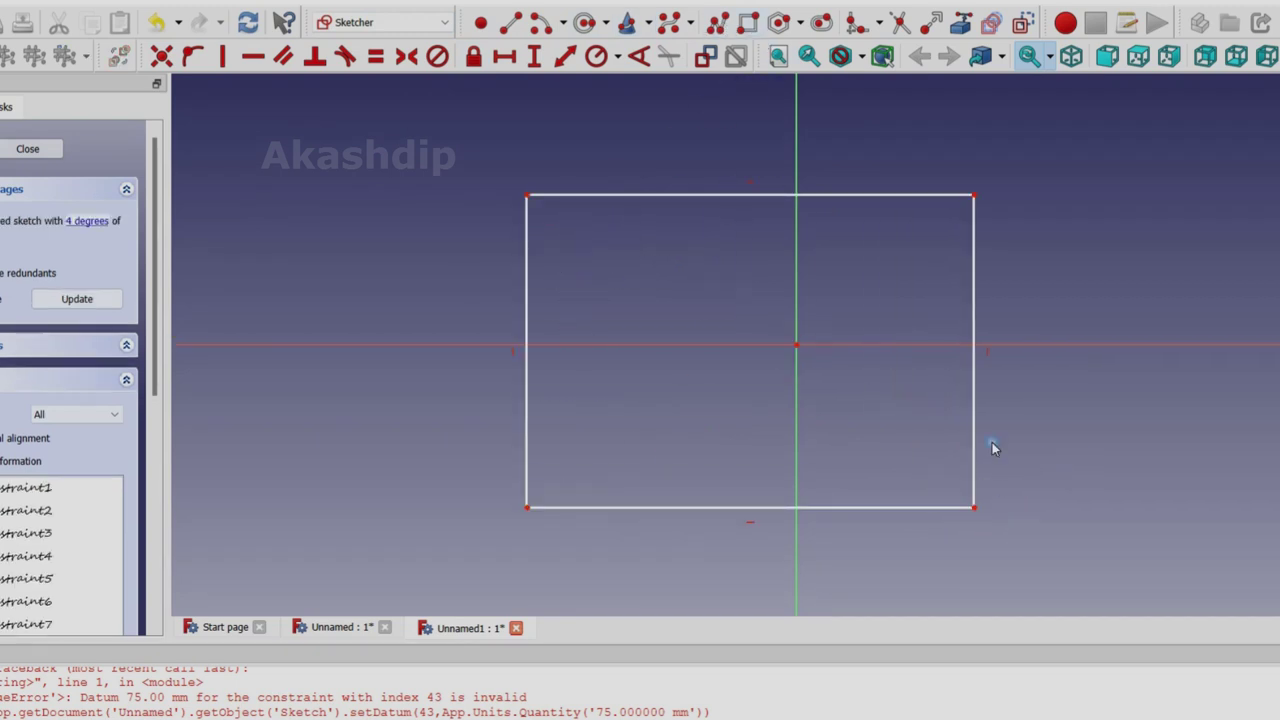
click(528, 196)
click(986, 203)
key(l)
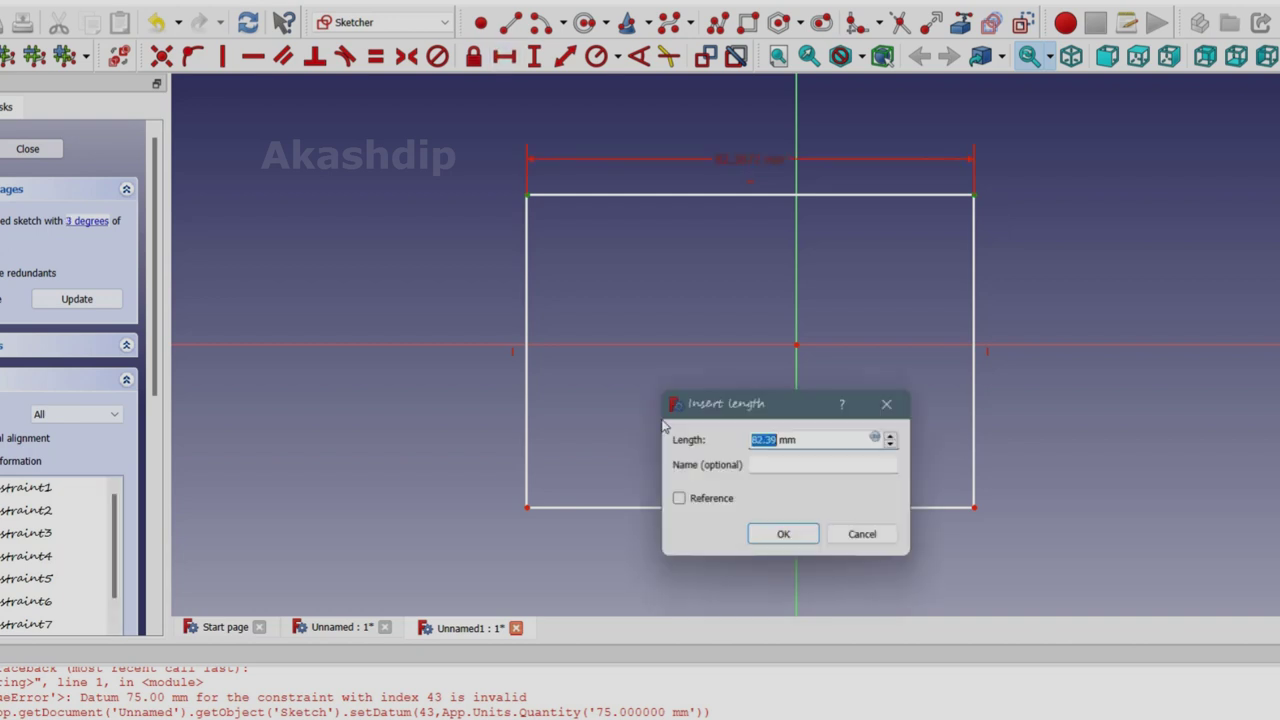
key(Return)
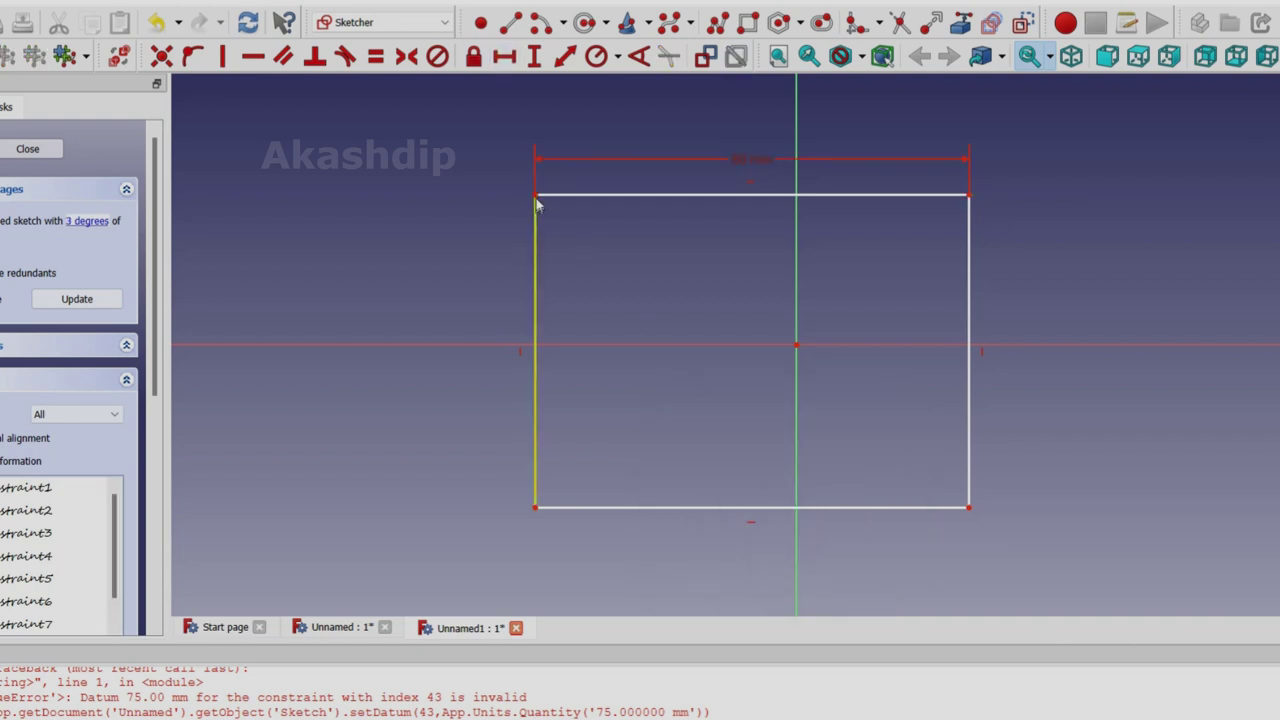
Constrain the rectangle's left edge 40 mm from the vertical axis.
click(789, 184)
click(516, 60)
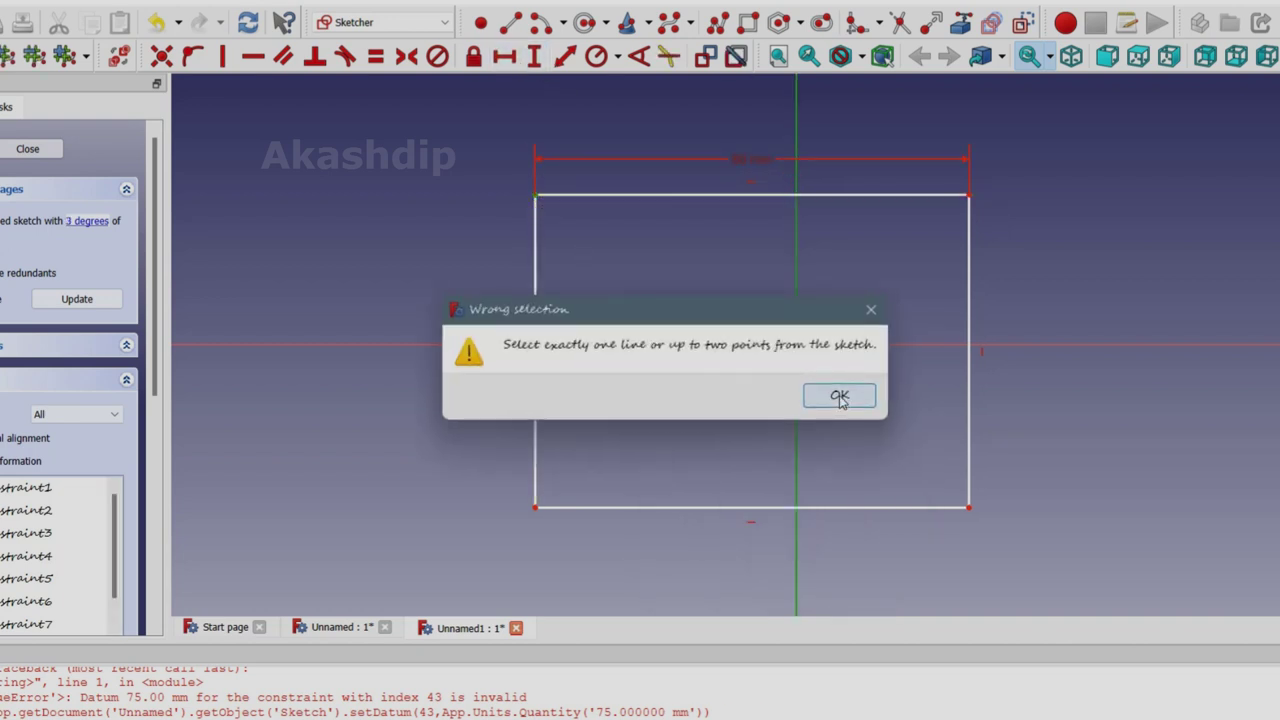
click(842, 398)
click(497, 60)
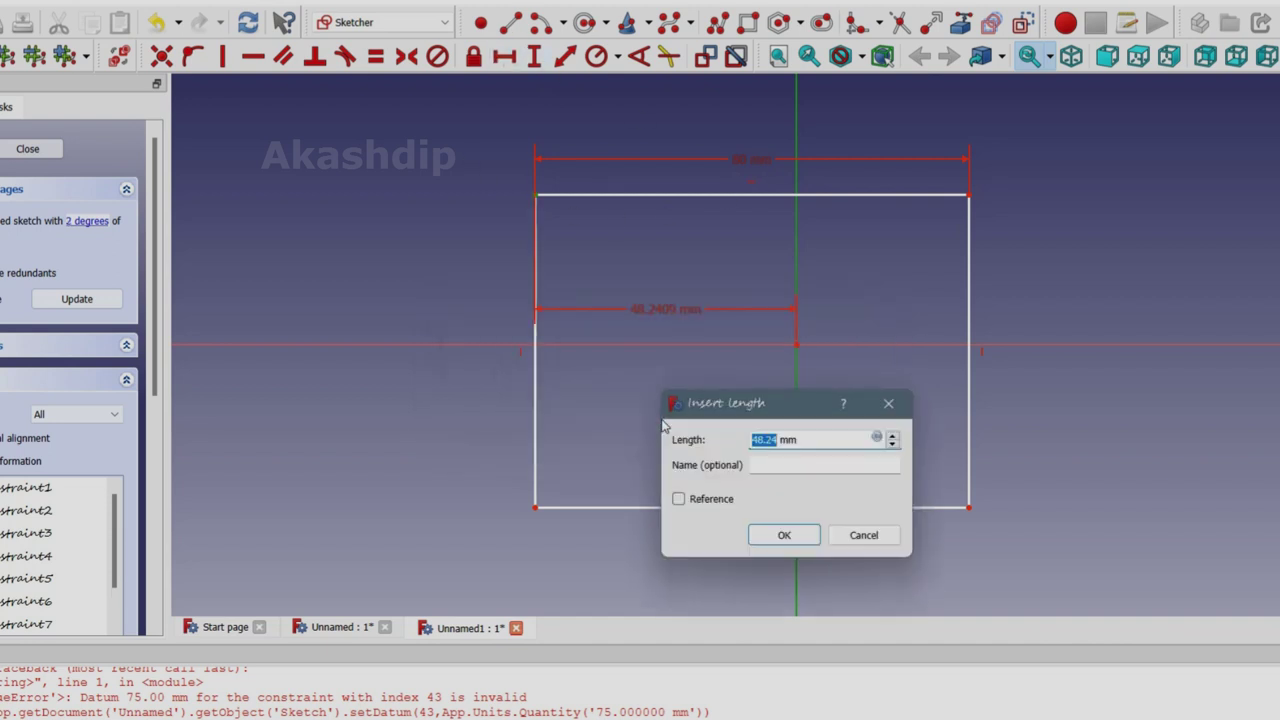
text(40)
key(Return)
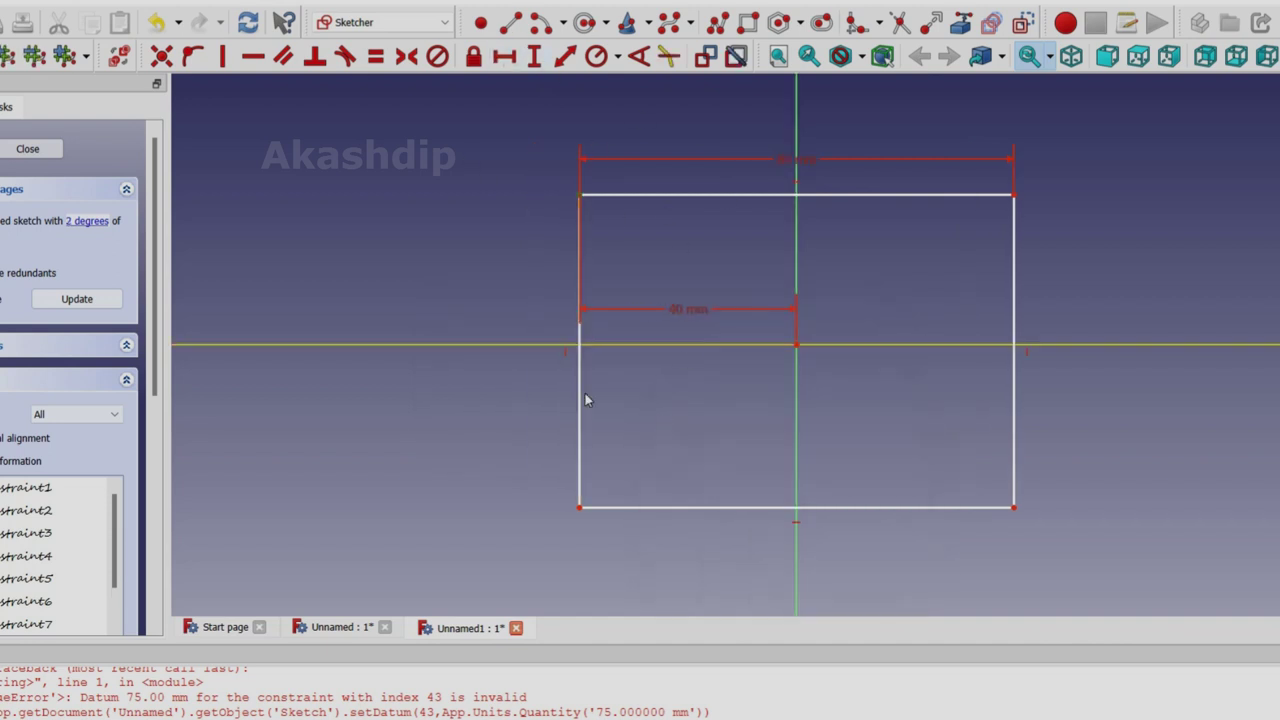
Set the rectangle's height to 80 mm and place it 40 mm from the horizontal axis.
click(580, 508)
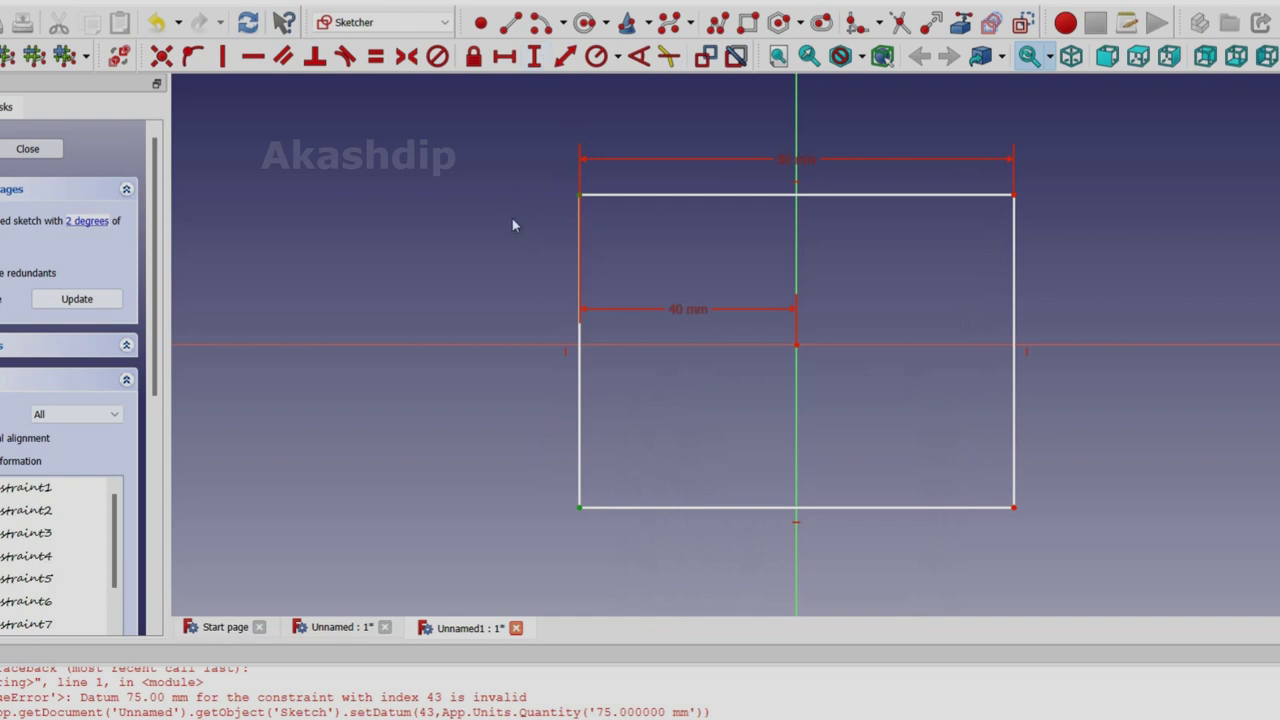
click(535, 56)
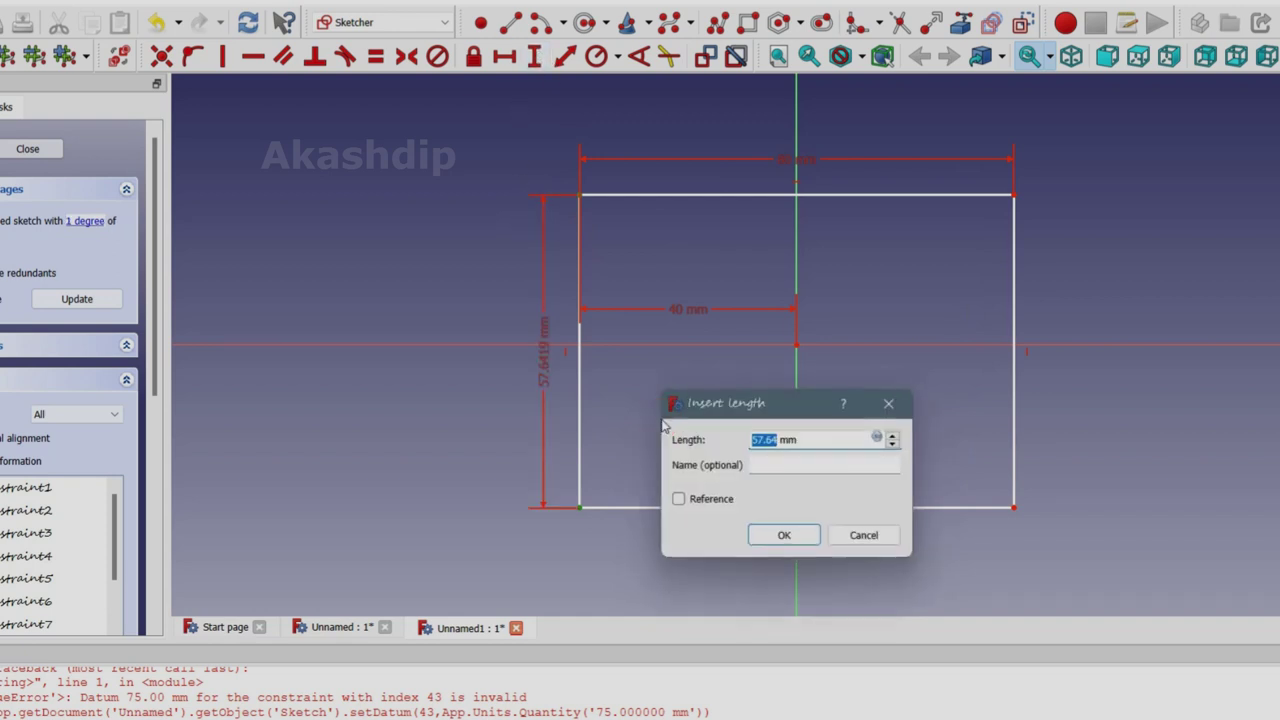
text(80)
key(Return)
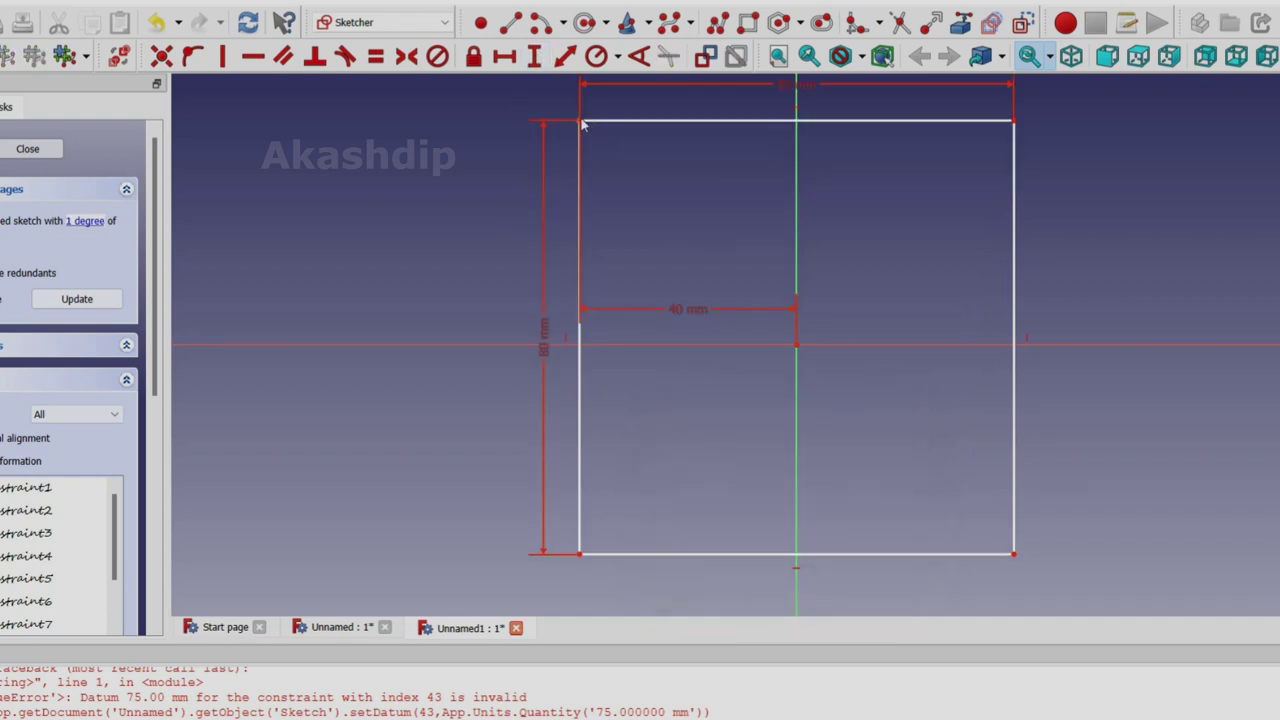
click(551, 344)
key(i)
text(40)
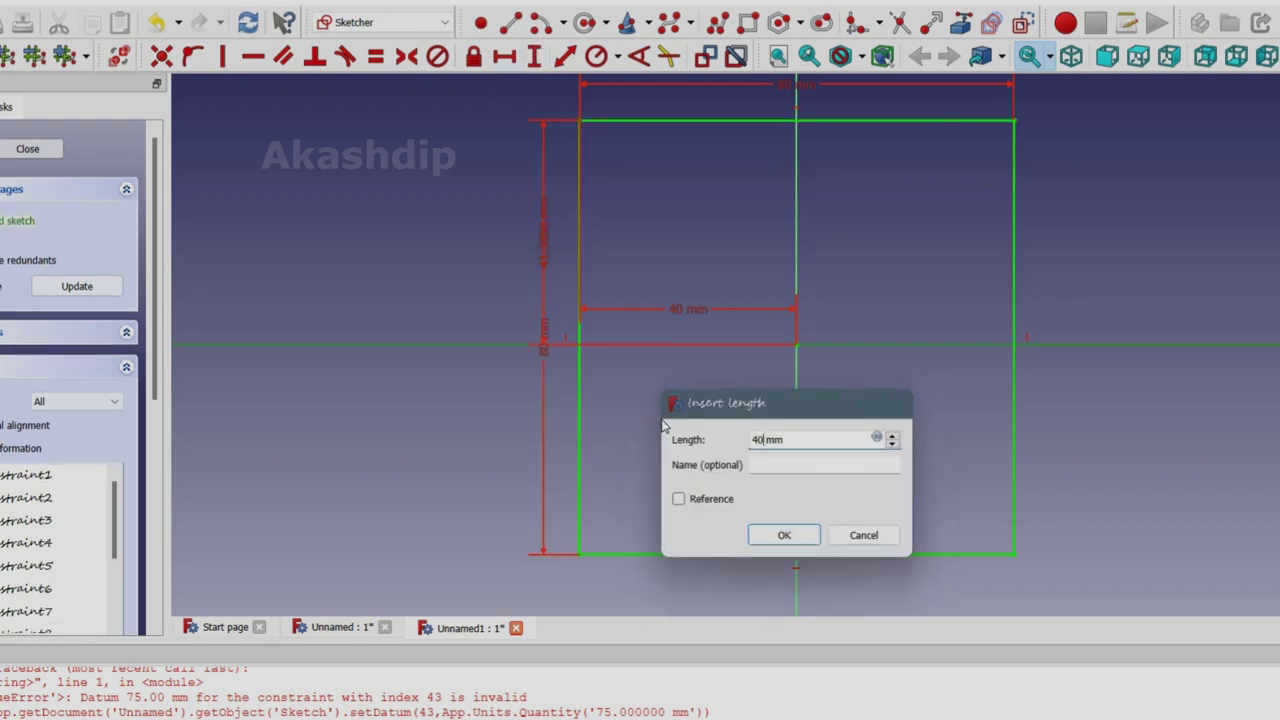
key(Return)
click(718, 22)
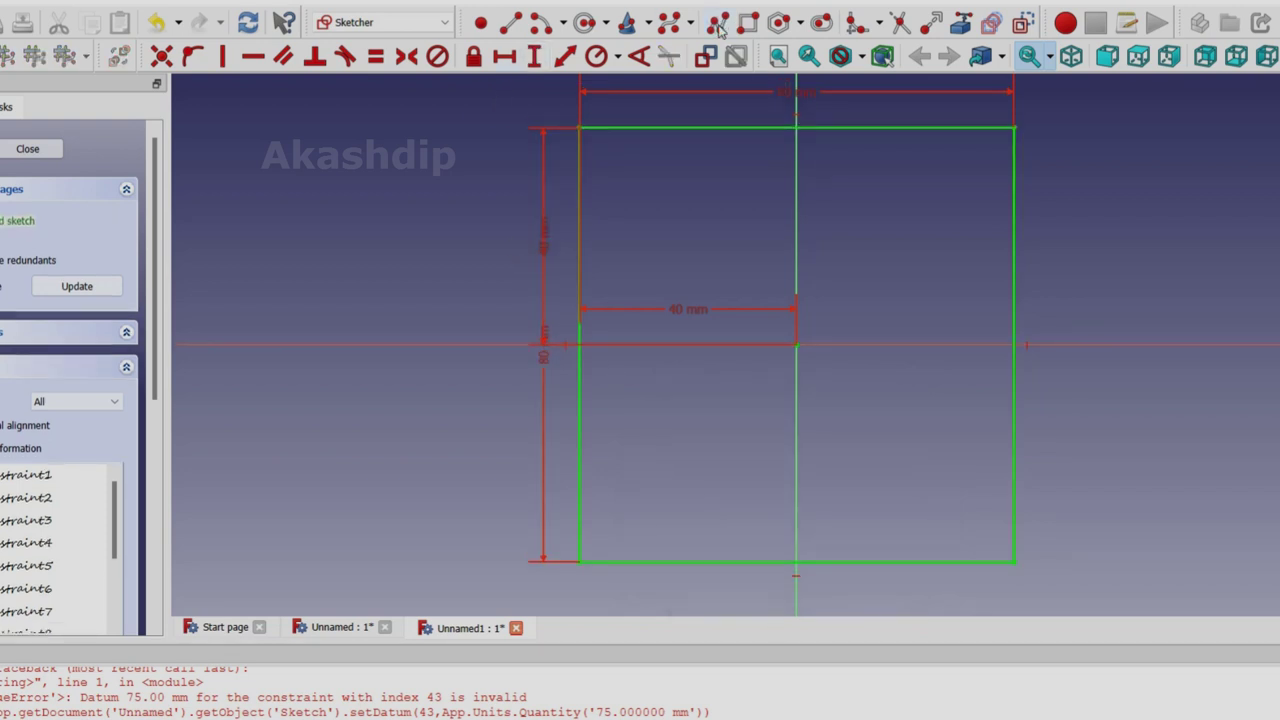
scroll(698, 372, up, 2)
Draw the left notch outline into the square's left edge.
click(522, 299)
click(616, 300)
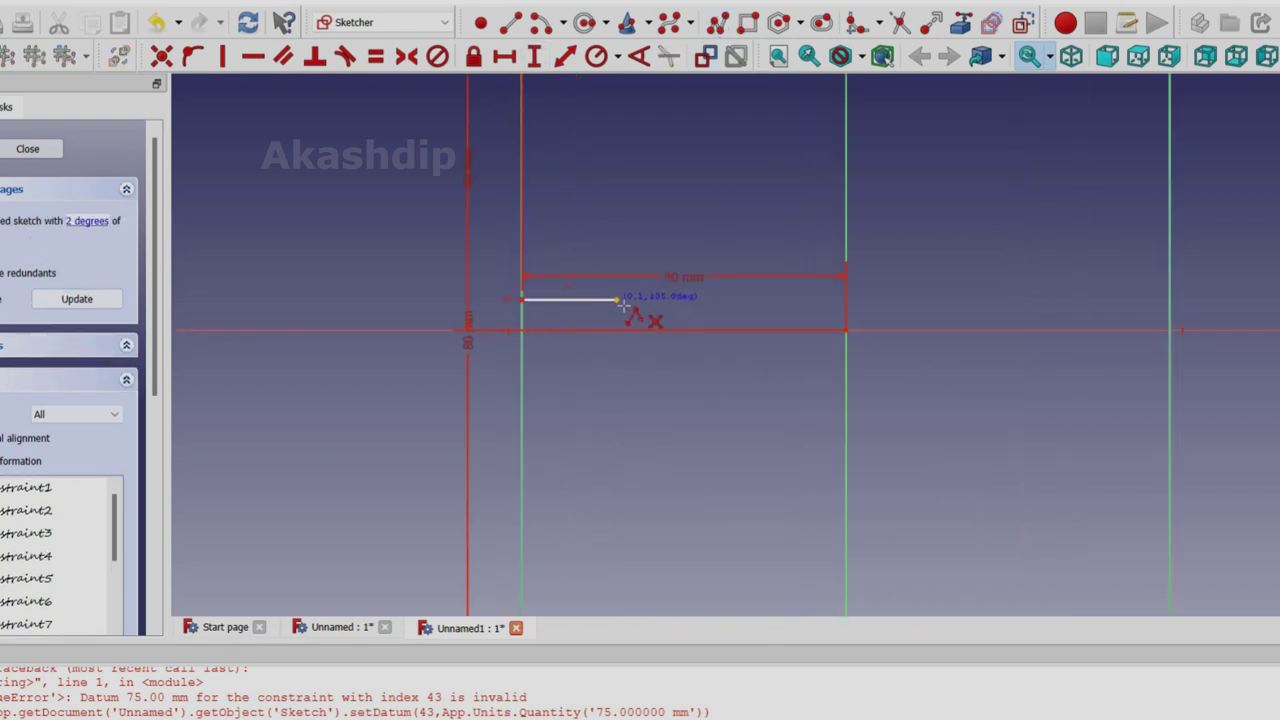
click(612, 358)
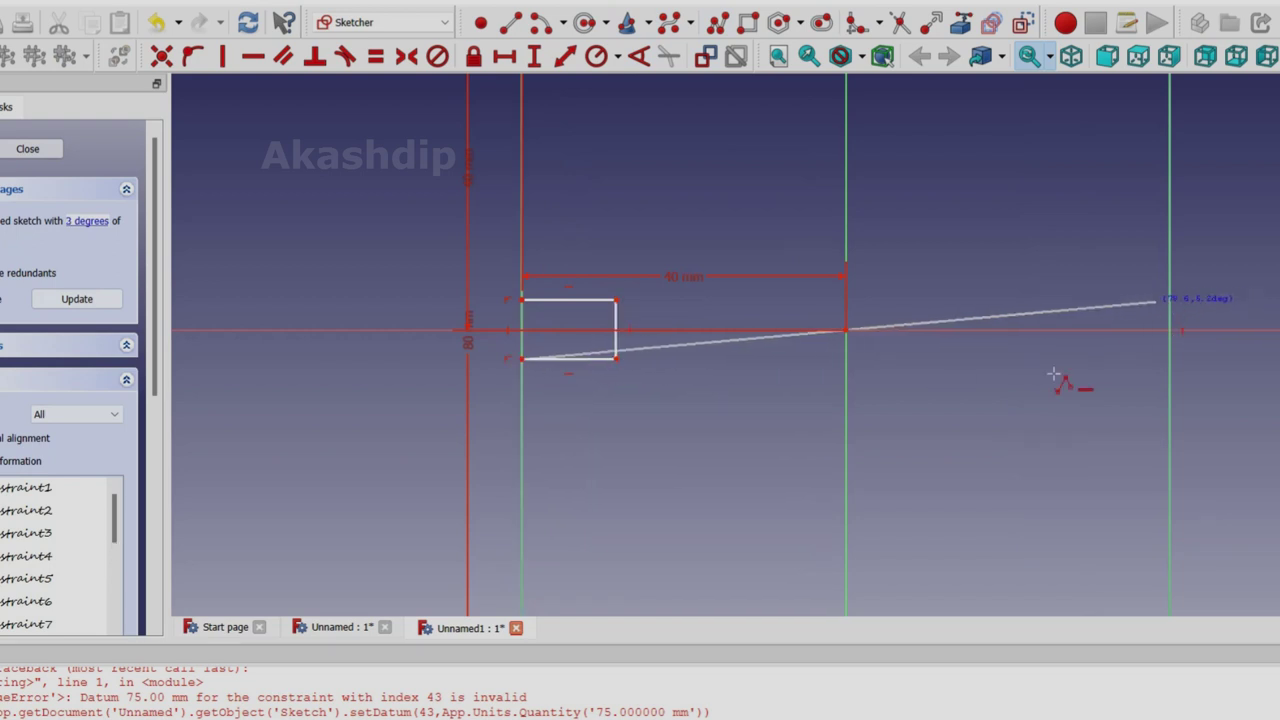
right_click(1157, 294)
click(1166, 293)
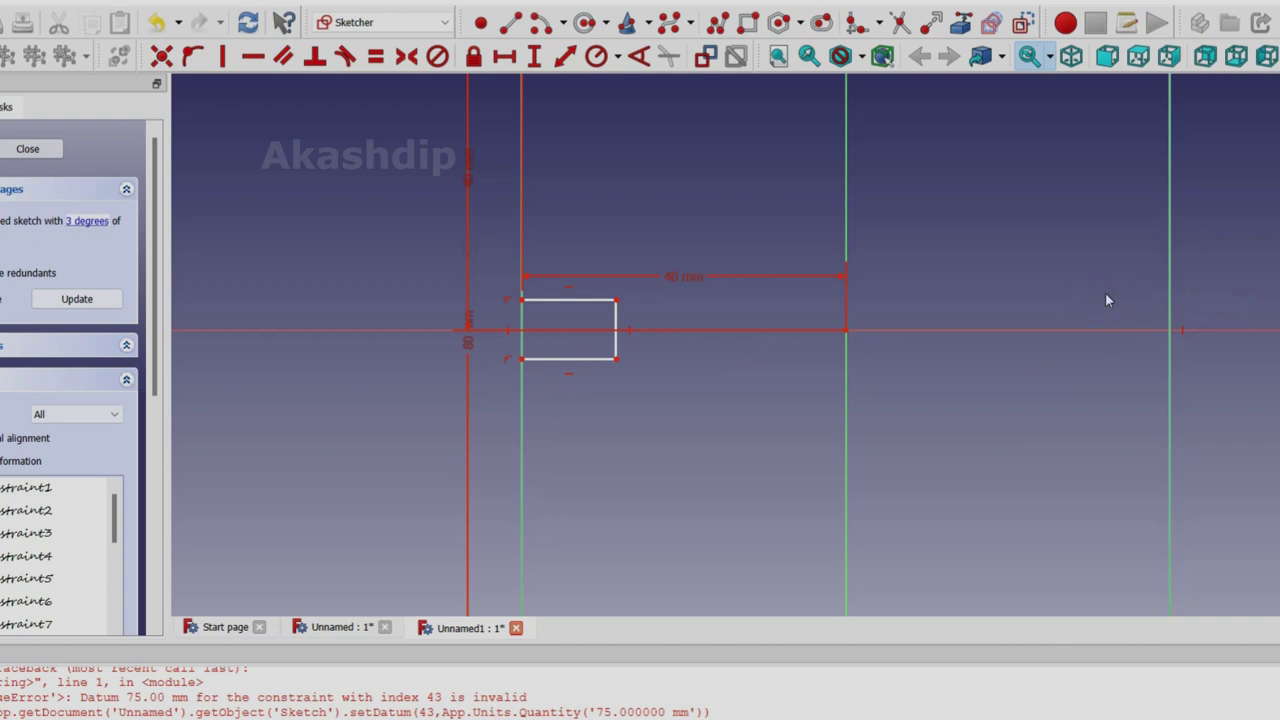
Dimension the notch's top edge width and give it a 10 mm height.
click(545, 300)
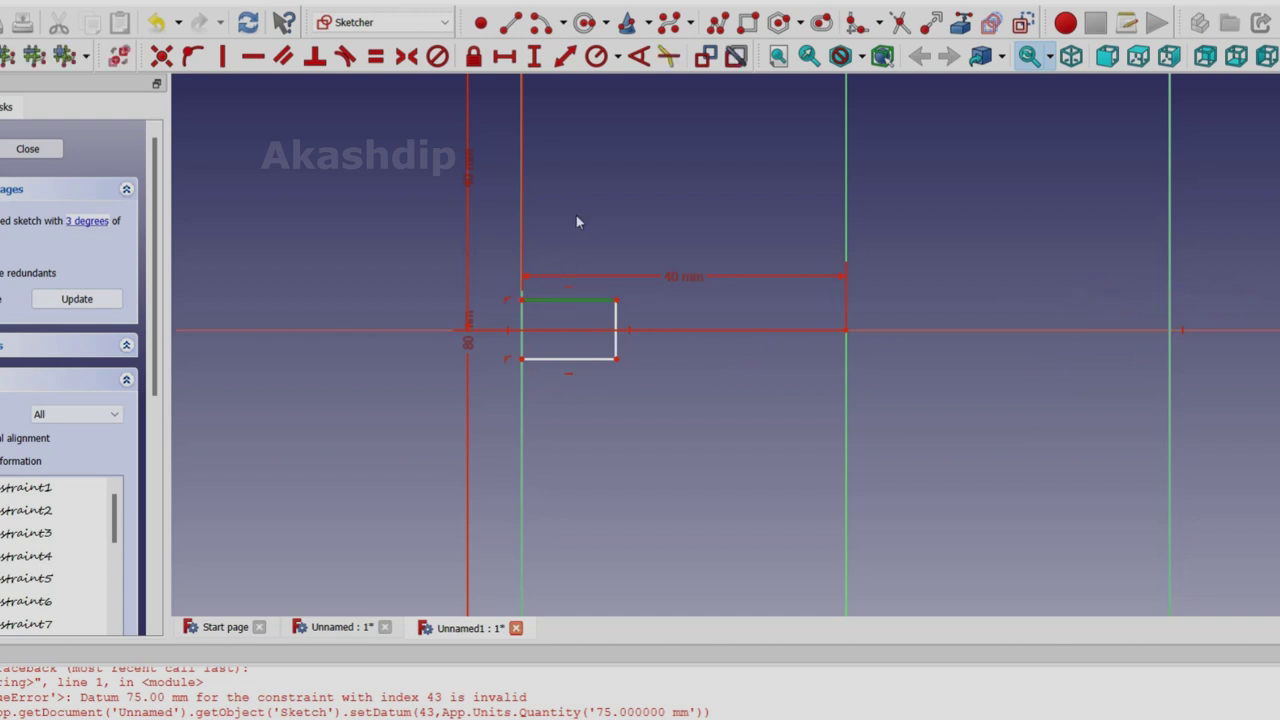
click(508, 58)
text(5)
key(Return)
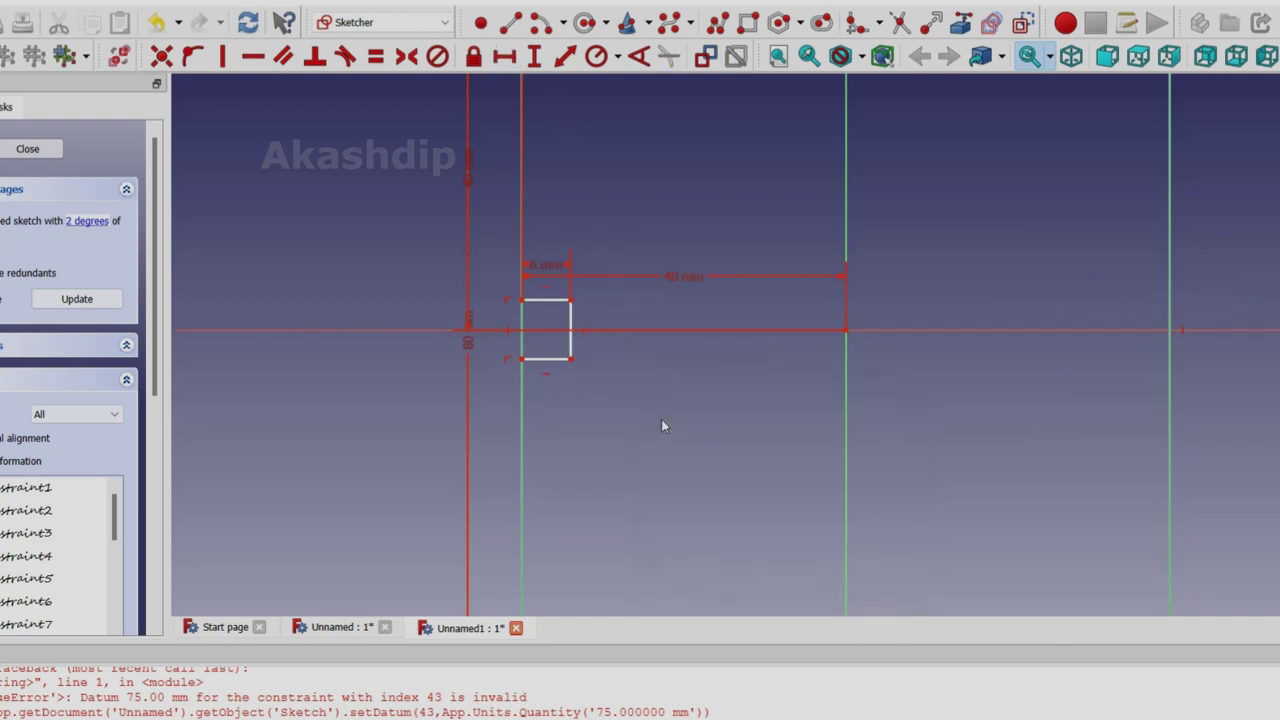
click(572, 325)
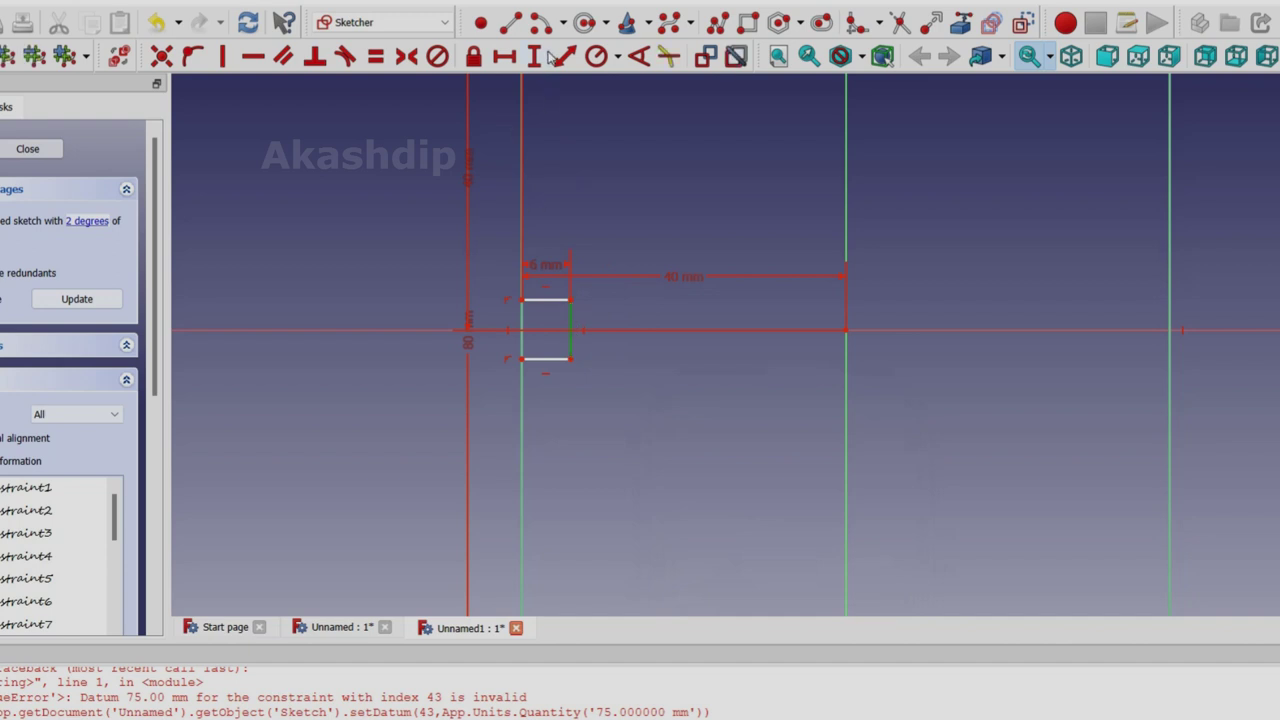
click(540, 56)
key(Return)
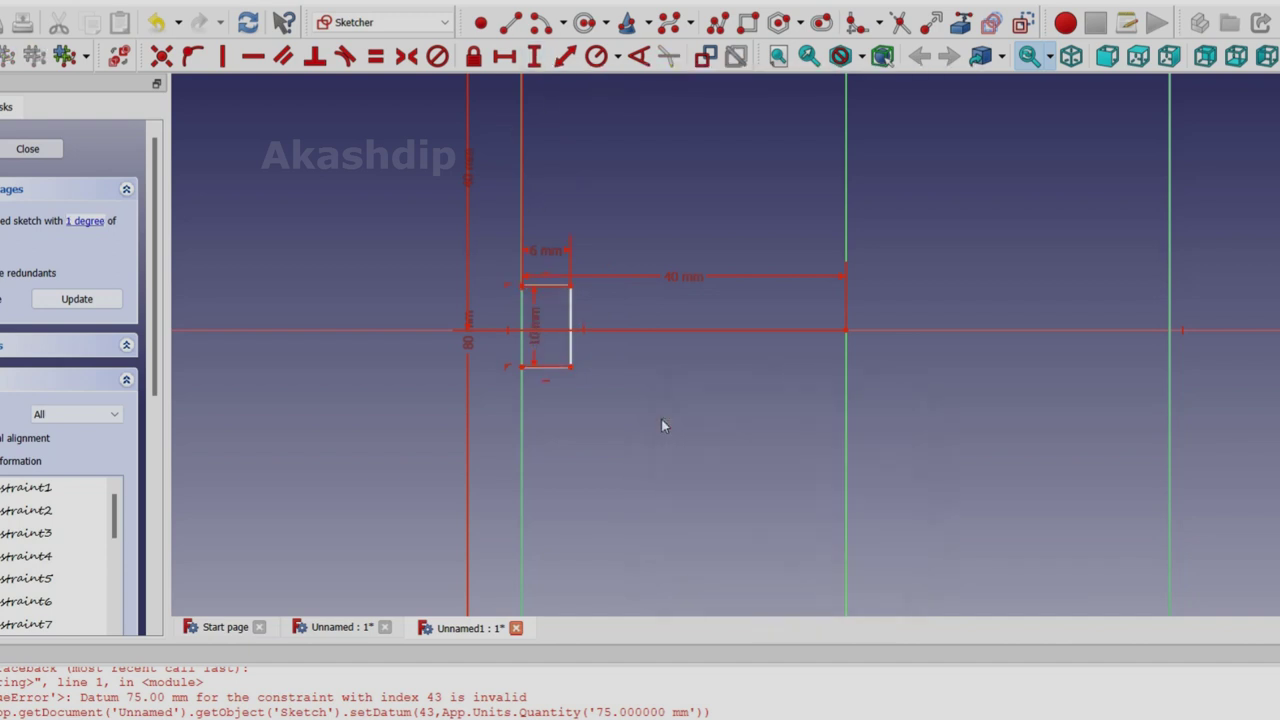
Constrain the notch's offset from the horizontal axis and trim away its left edge.
click(572, 287)
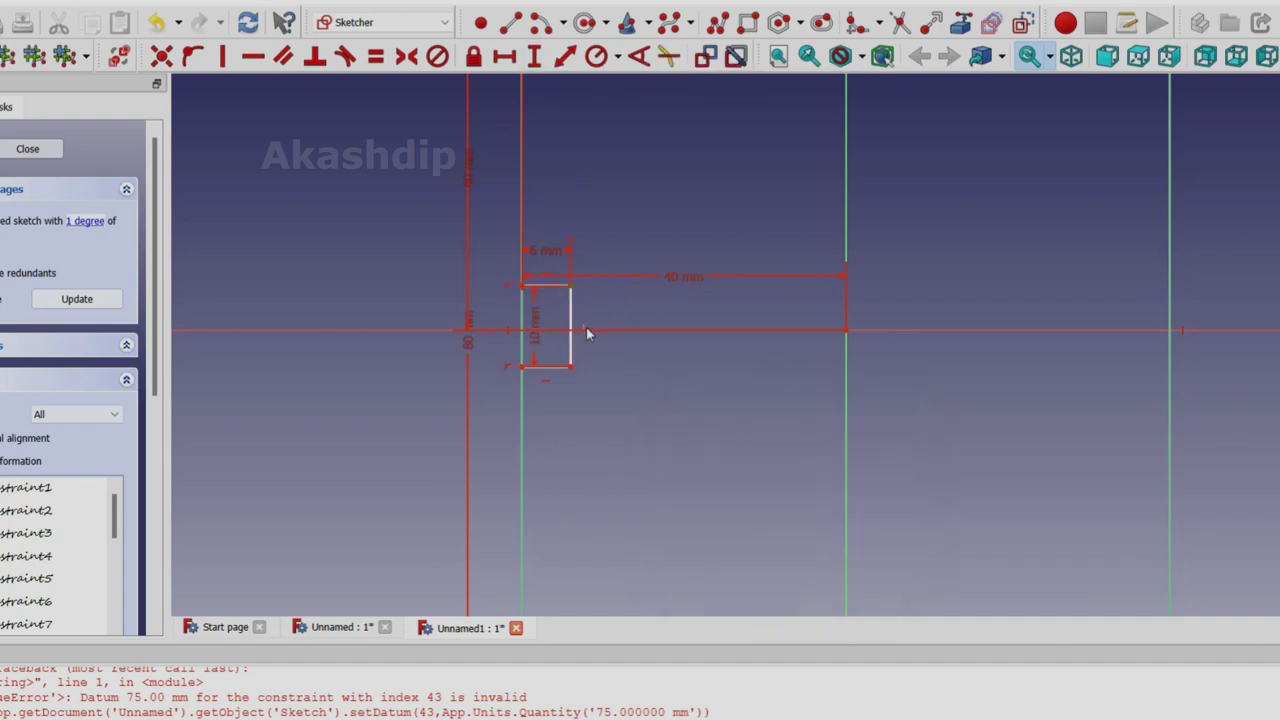
click(589, 329)
click(540, 56)
key(Return)
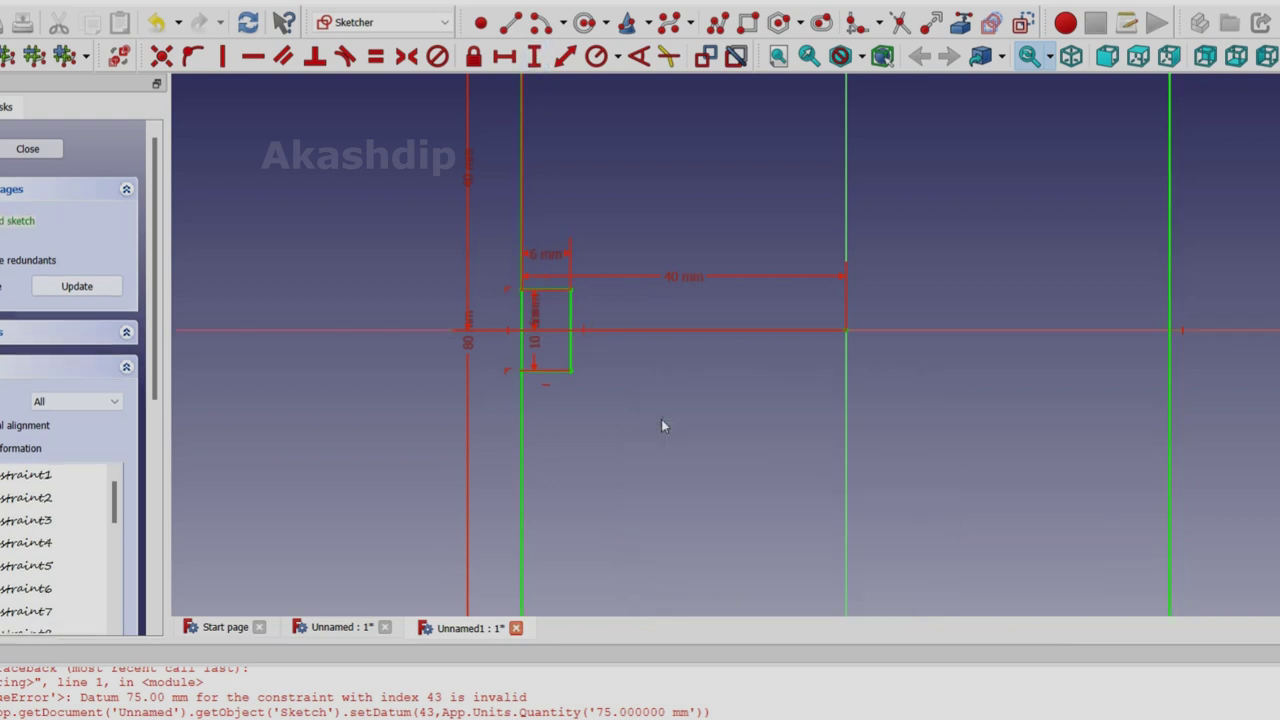
click(534, 322)
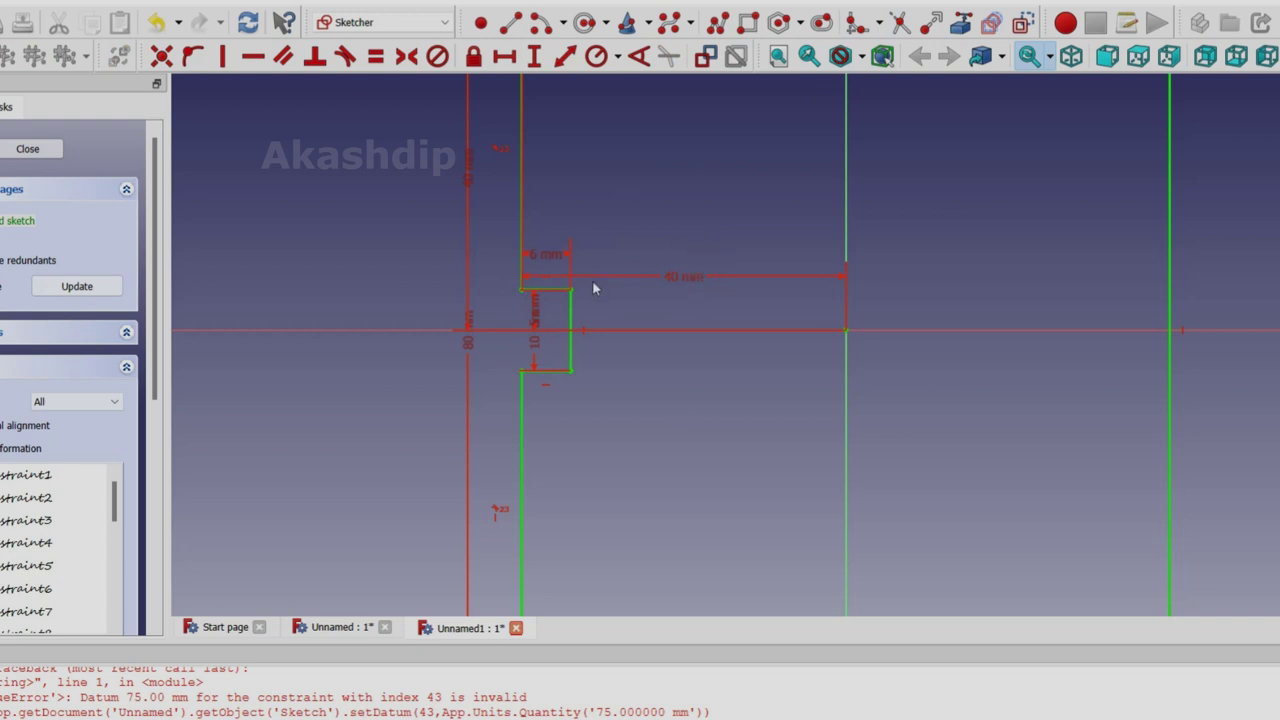
right_click(542, 286)
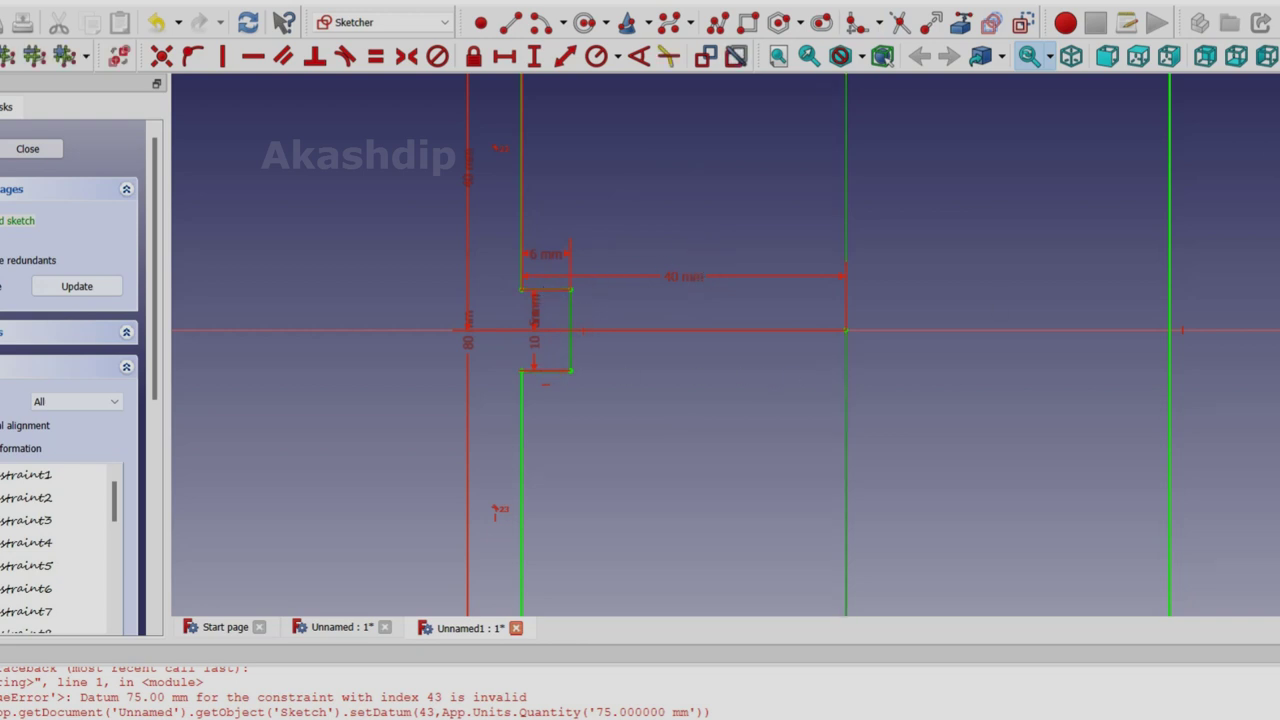
Mirror the left notch onto the right edge and make its corner coincident with that edge.
click(1272, 56)
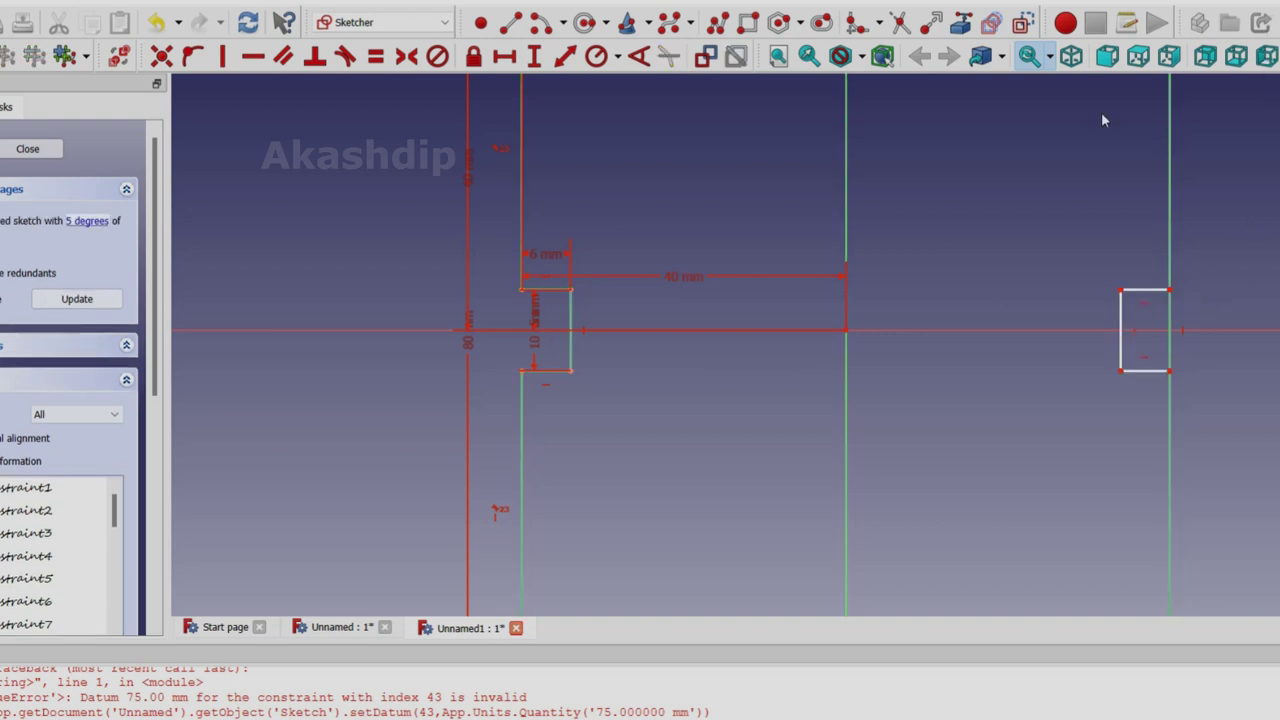
scroll(1170, 293, up, 3)
scroll(1147, 278, up, 4)
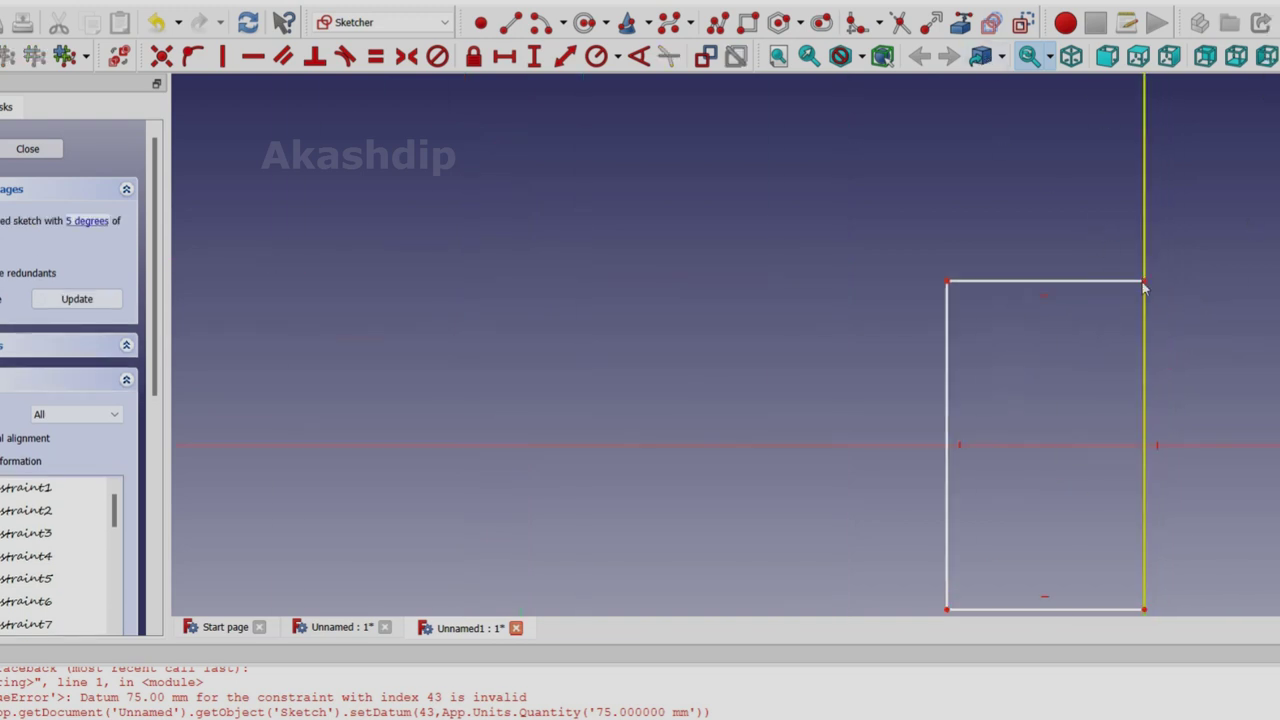
click(1147, 277)
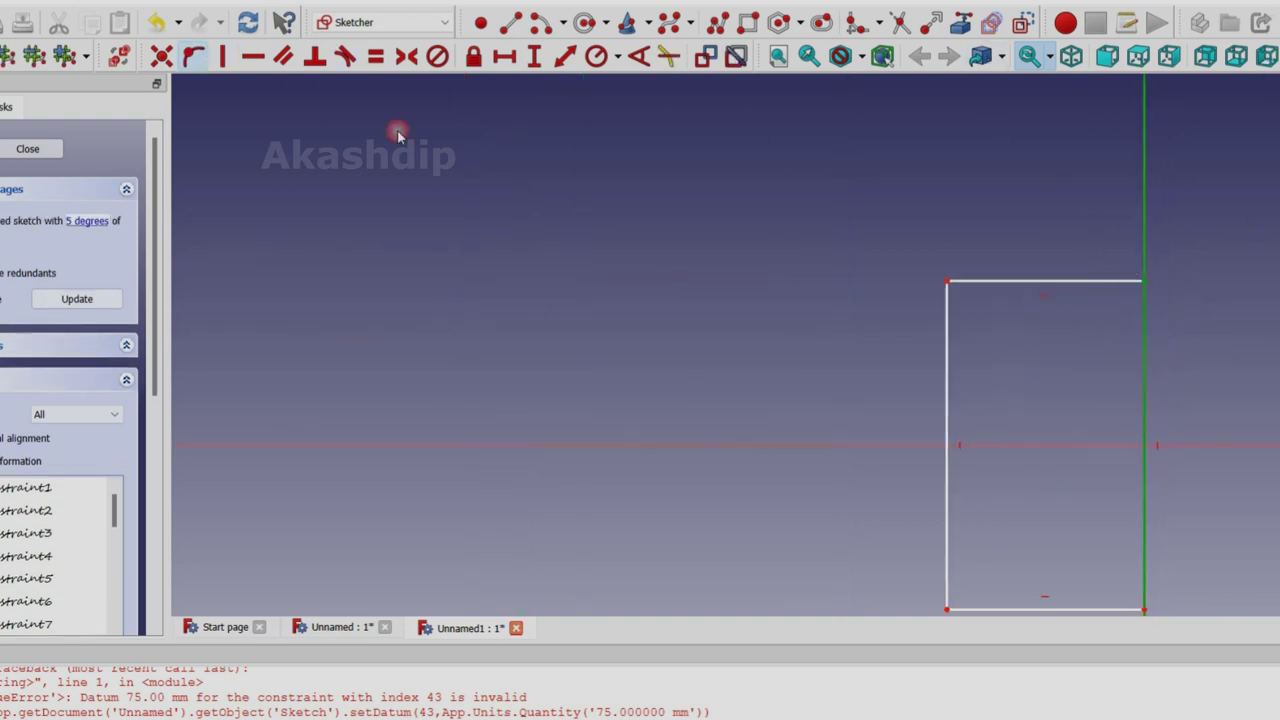
scroll(1161, 447, down, 2)
click(1151, 551)
click(1150, 590)
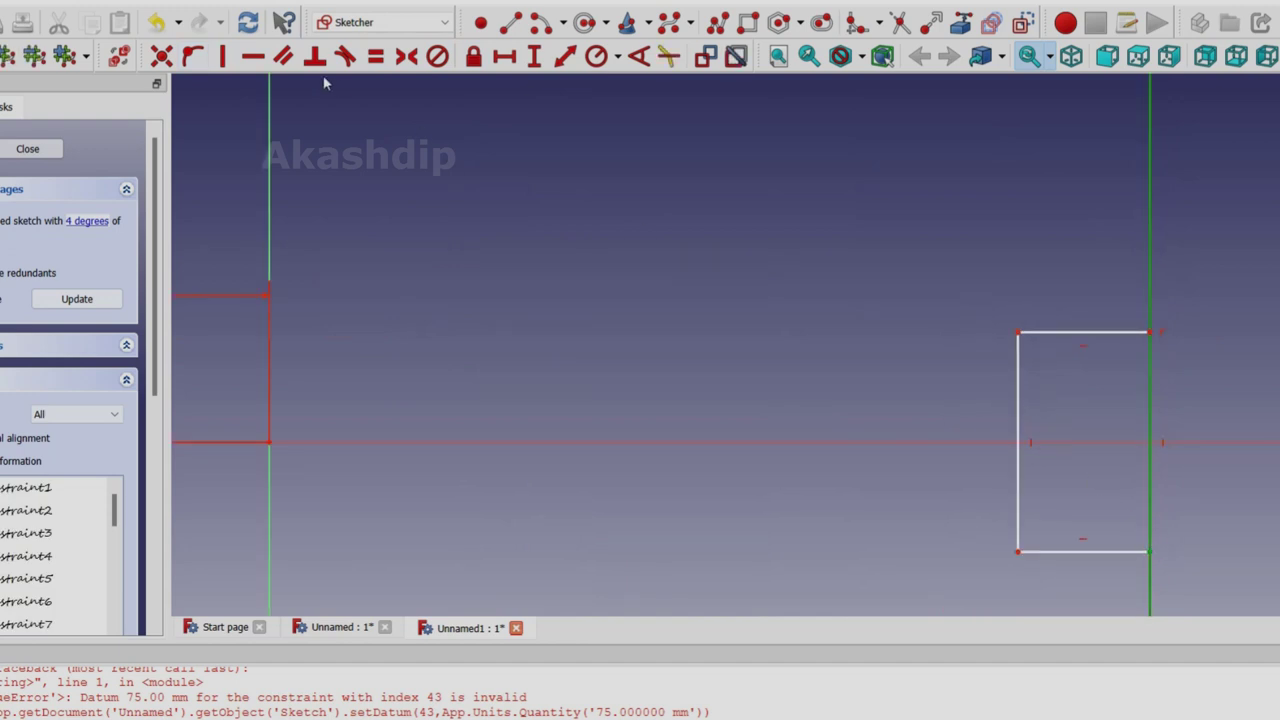
click(193, 56)
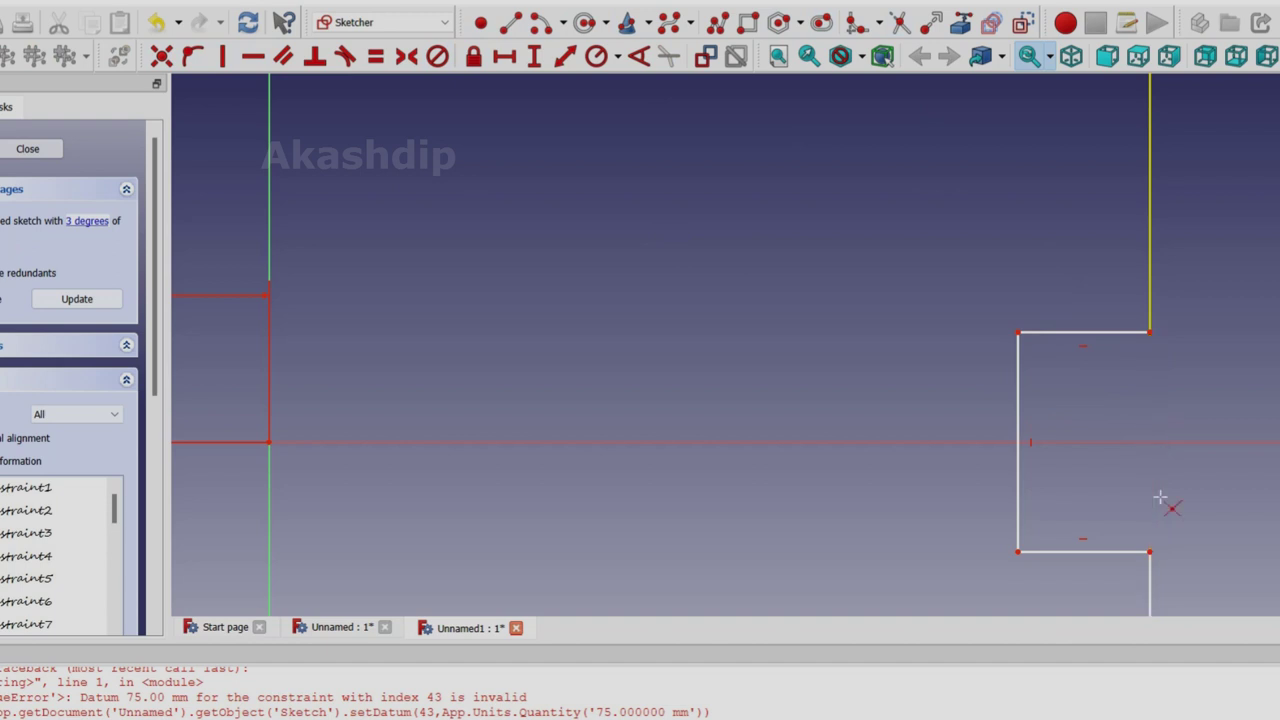
scroll(1135, 485, down, 3)
scroll(1100, 520, down, 2)
middle_drag(1071, 551, 940, 395)
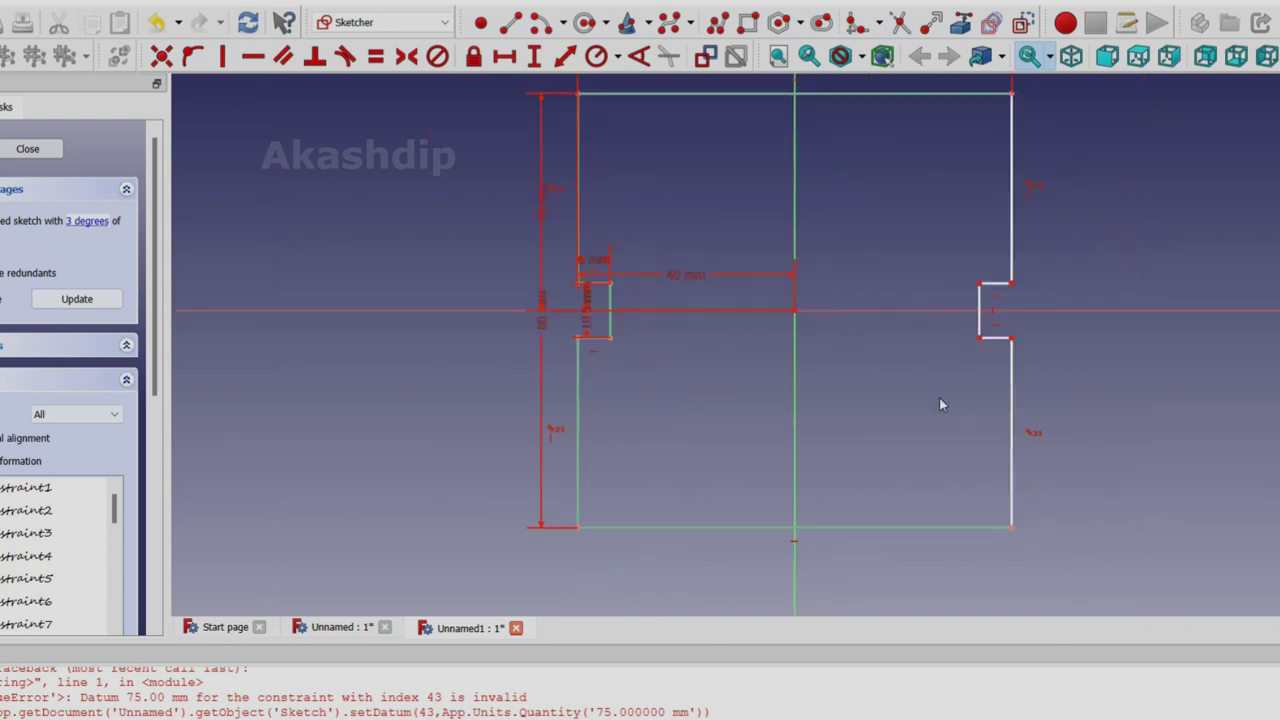
Draw a circle near the middle and snap its centre onto the sketch origin.
click(585, 22)
click(783, 292)
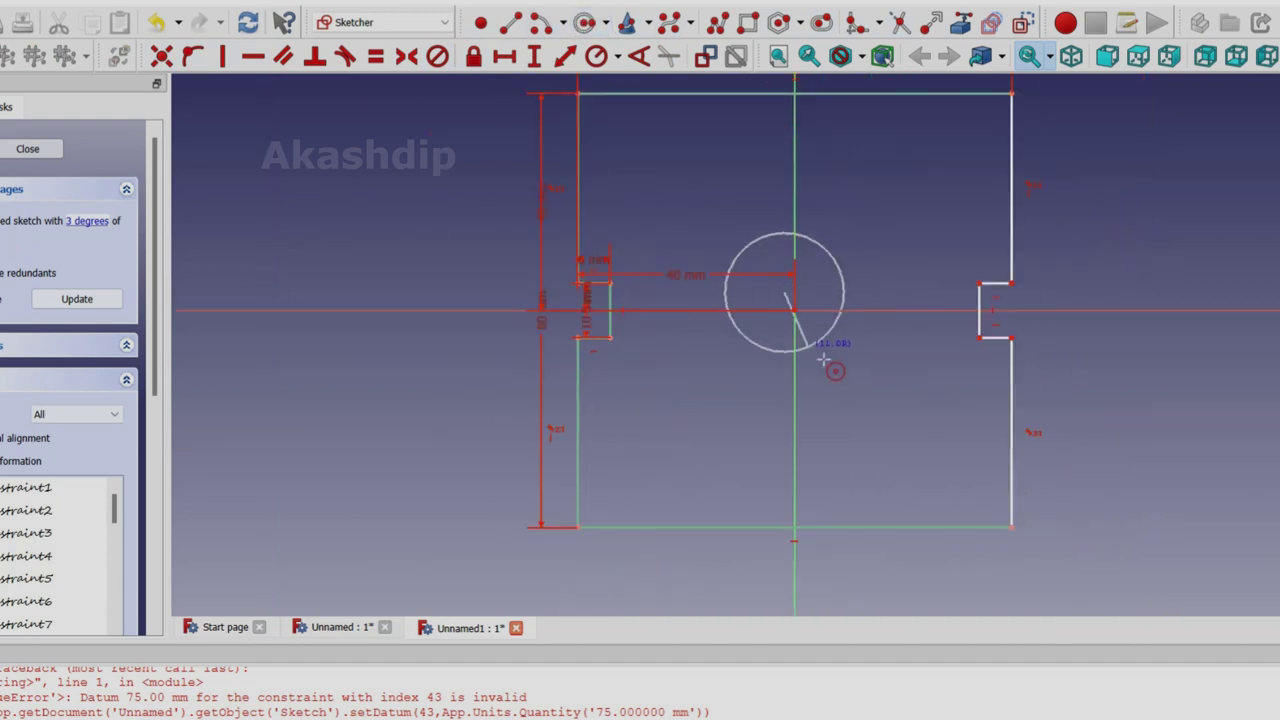
click(831, 340)
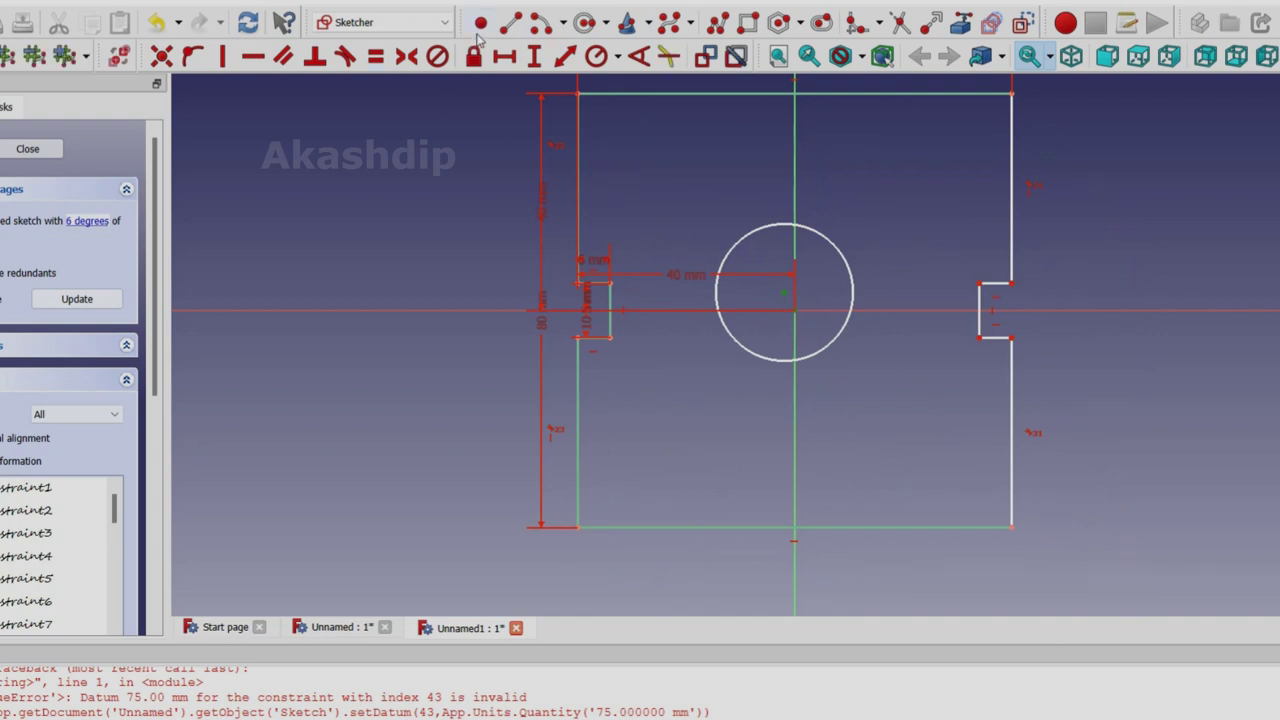
click(163, 58)
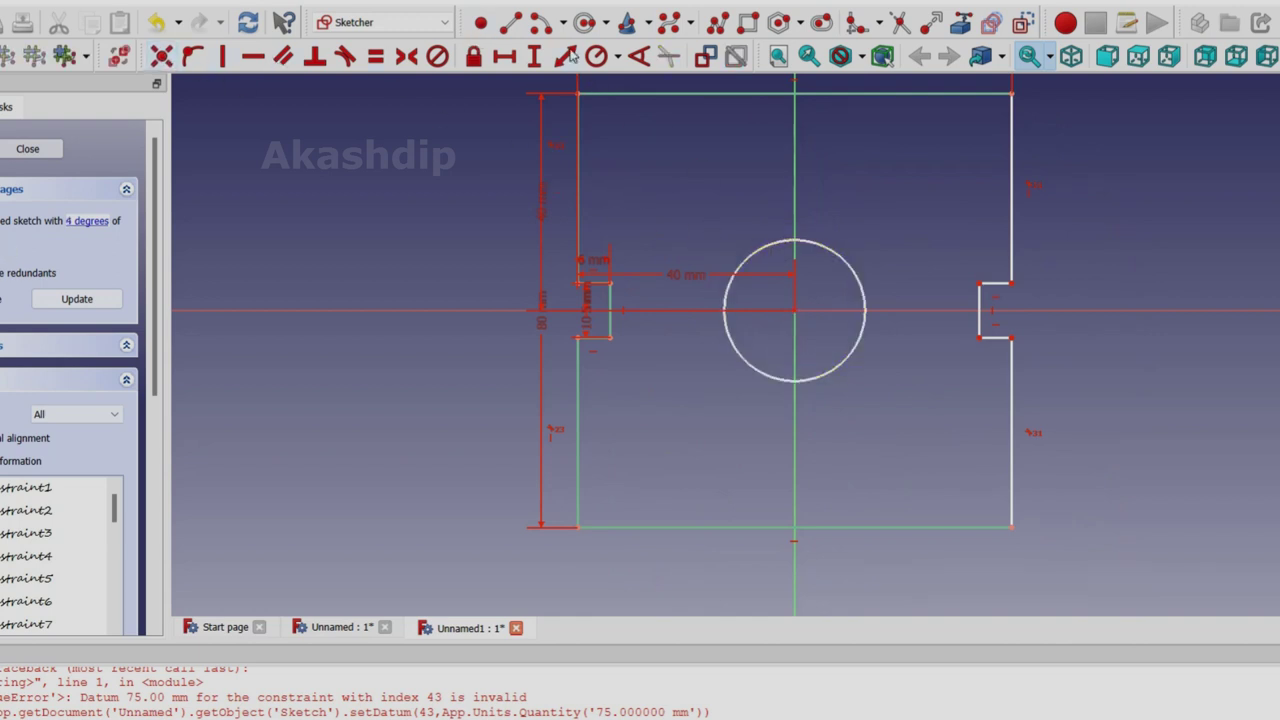
Constrain the circle to a 24 mm diameter.
click(747, 260)
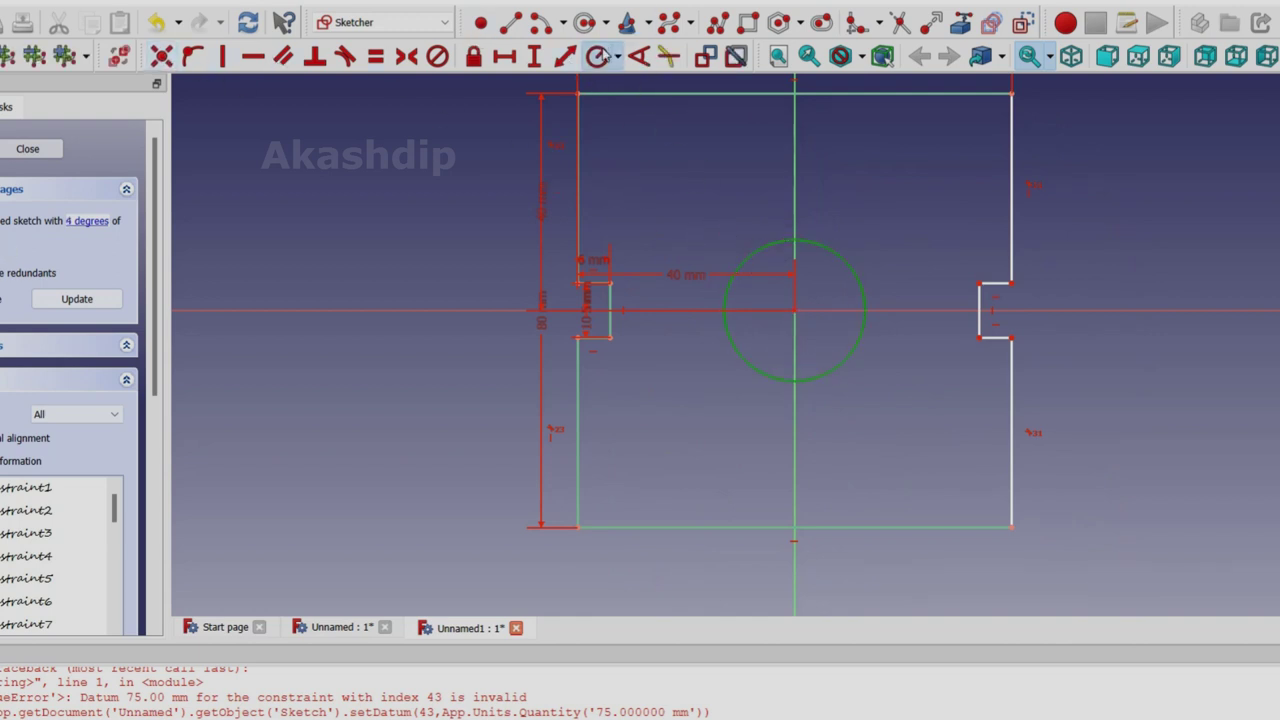
click(599, 56)
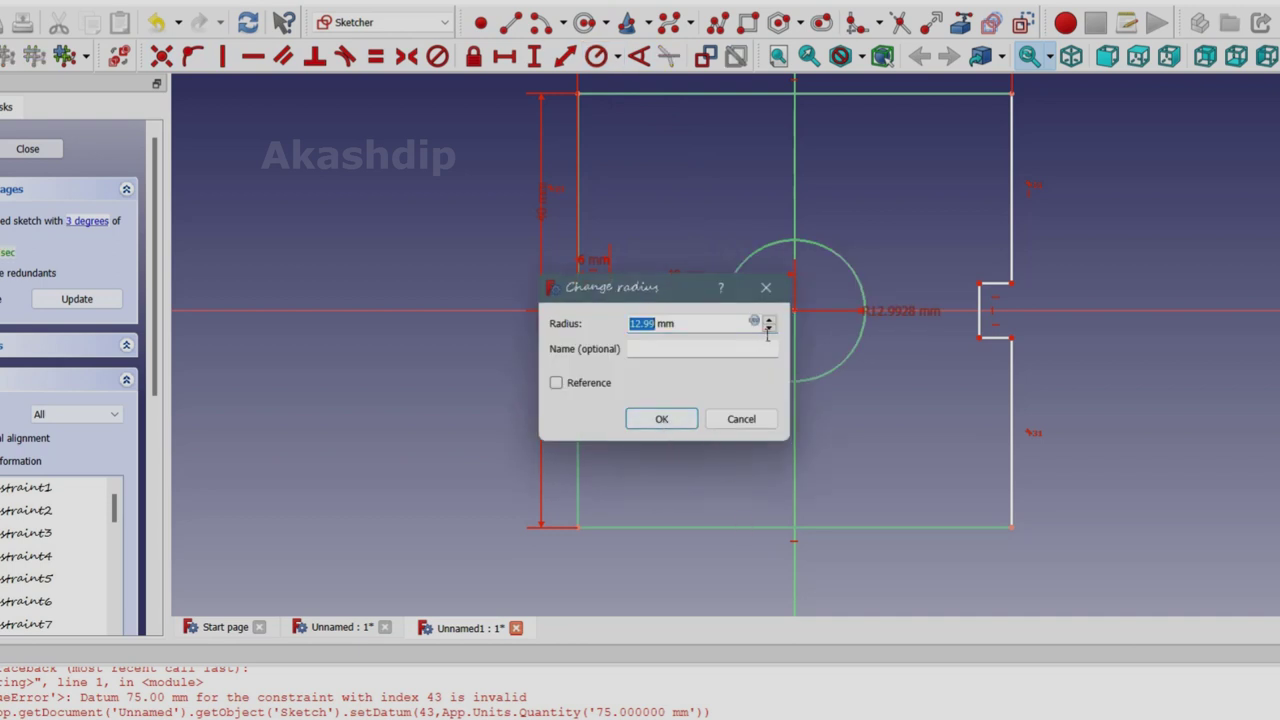
click(766, 287)
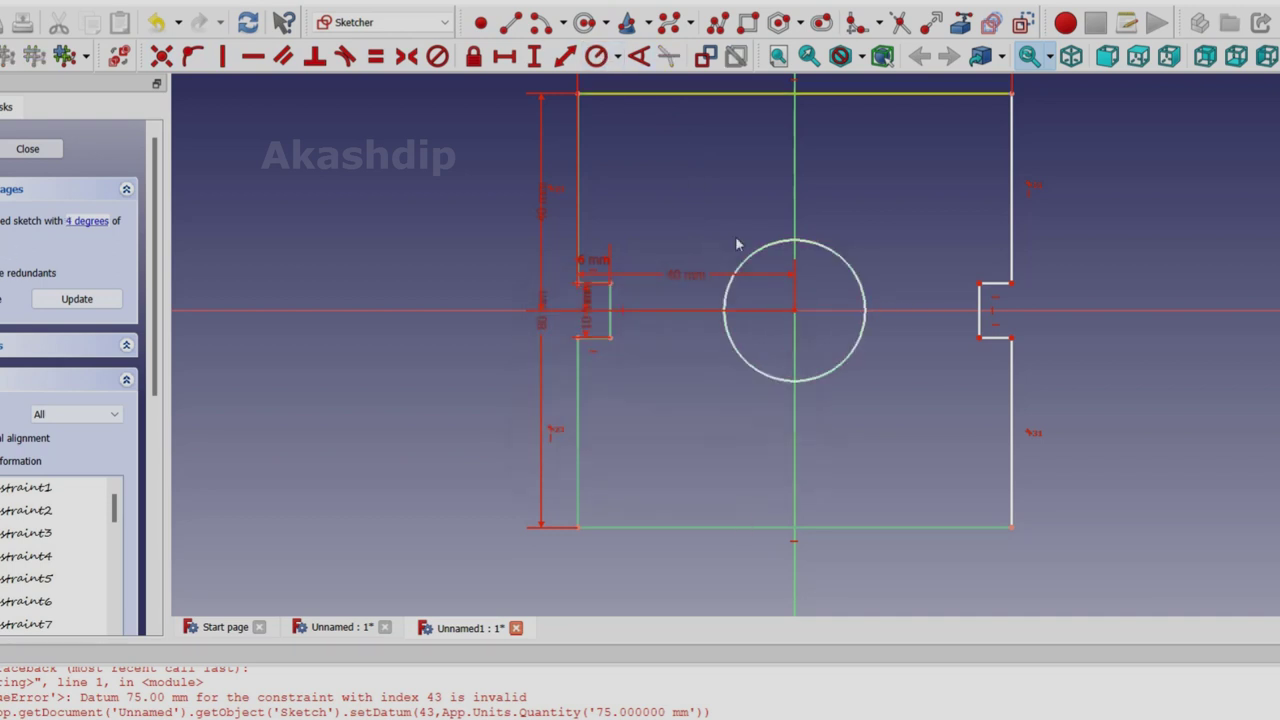
click(617, 56)
click(650, 106)
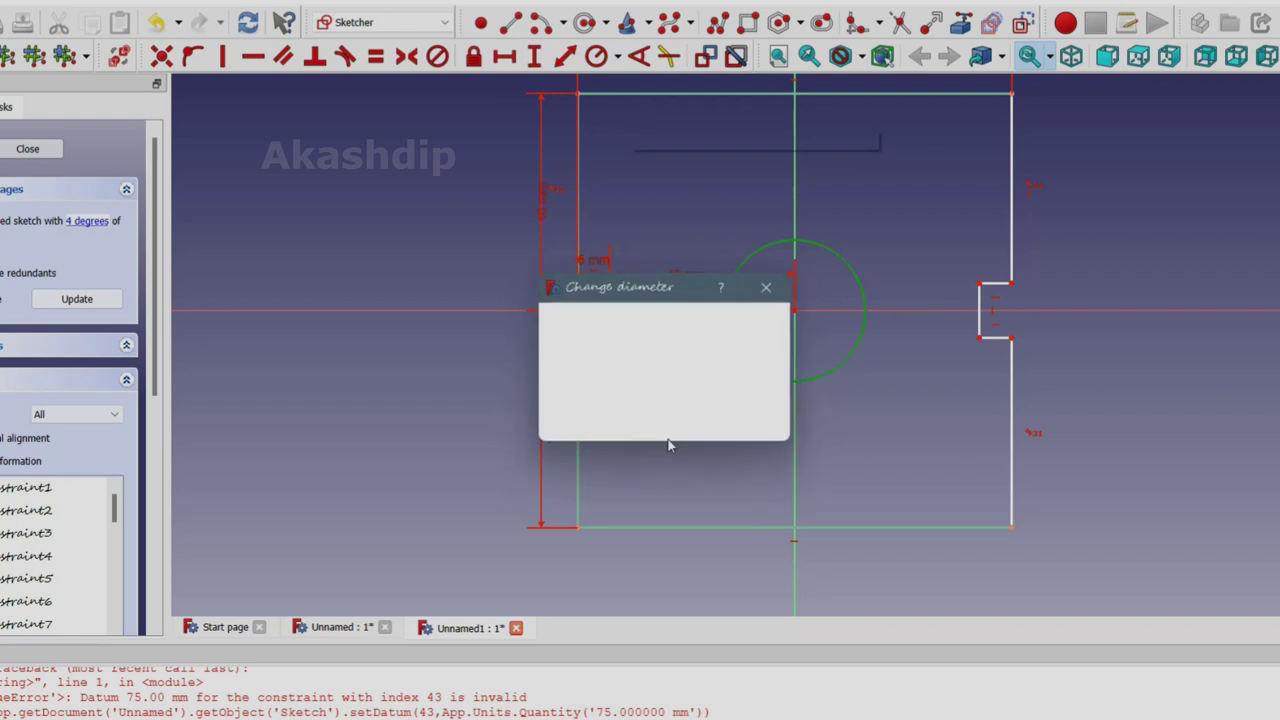
text(24)
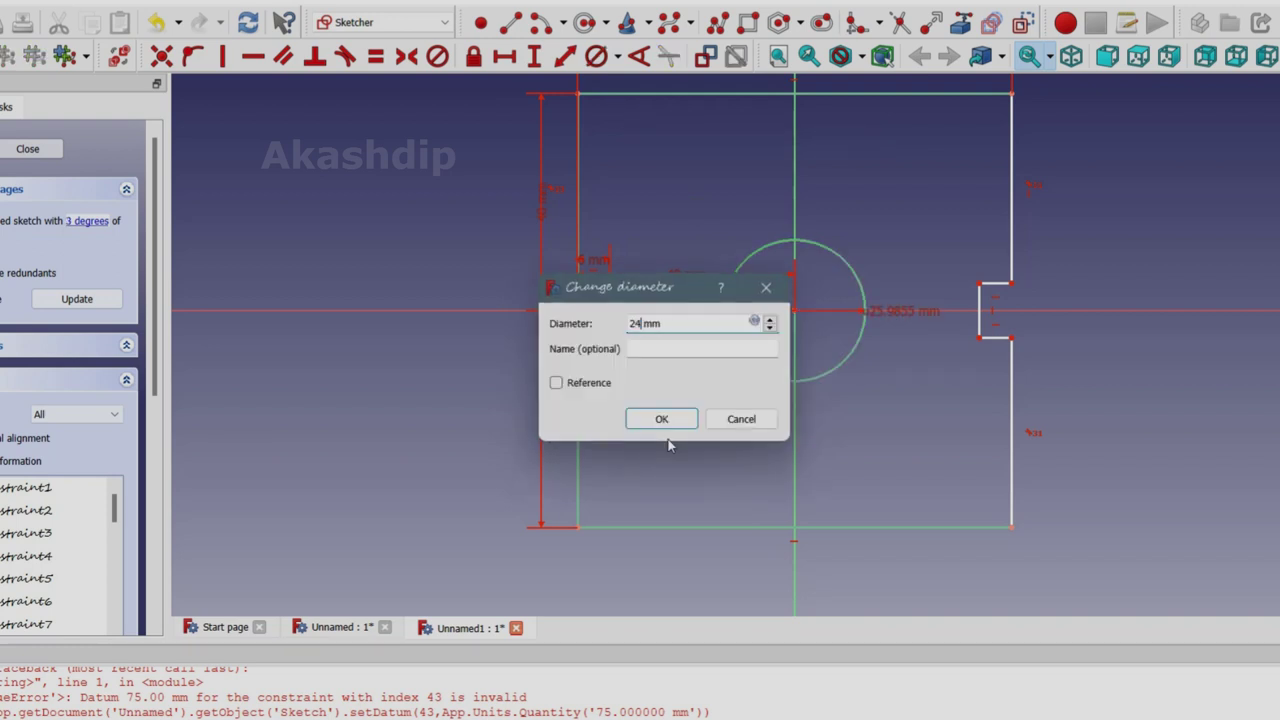
key(Return)
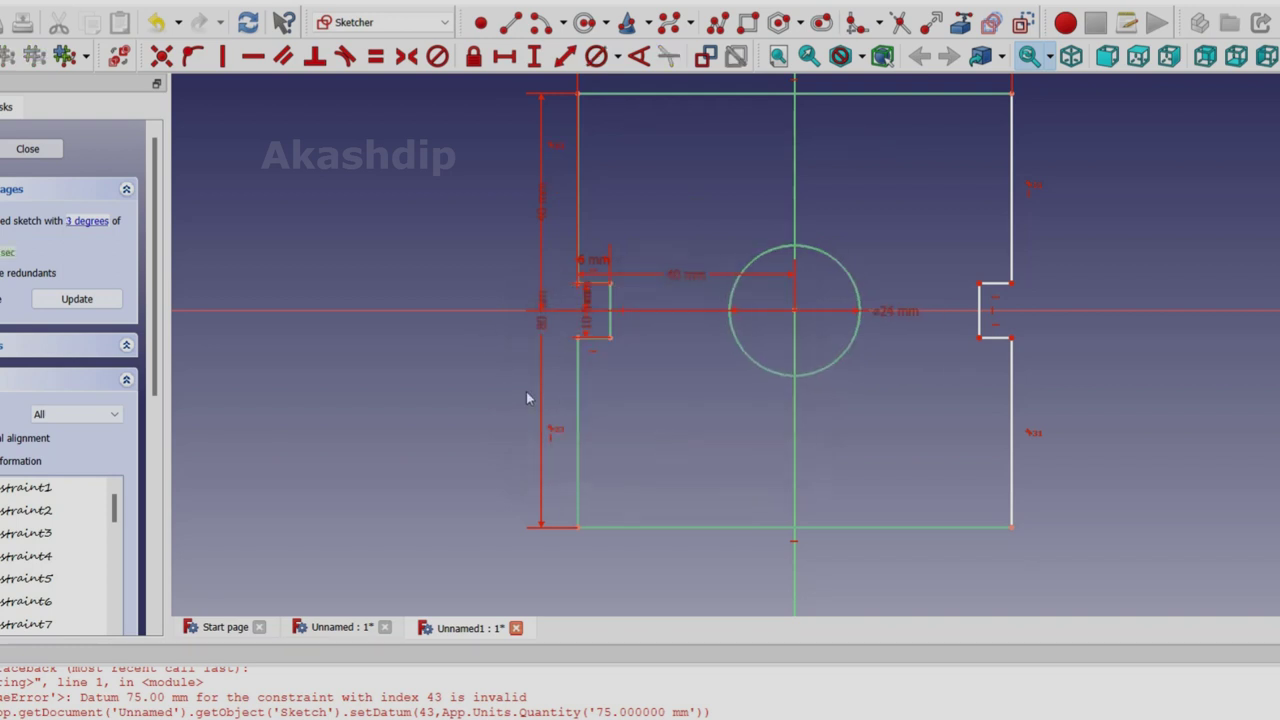
Close the sketch and pad it 20 mm thick.
click(40, 148)
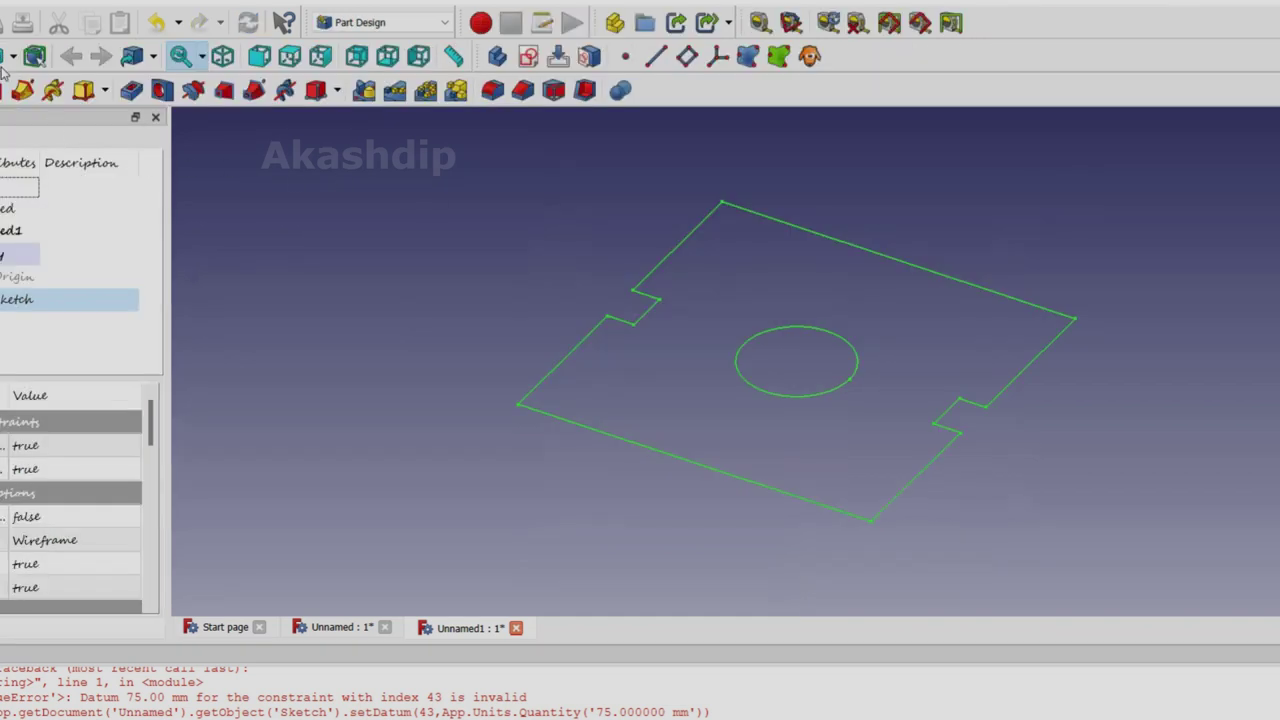
click(22, 90)
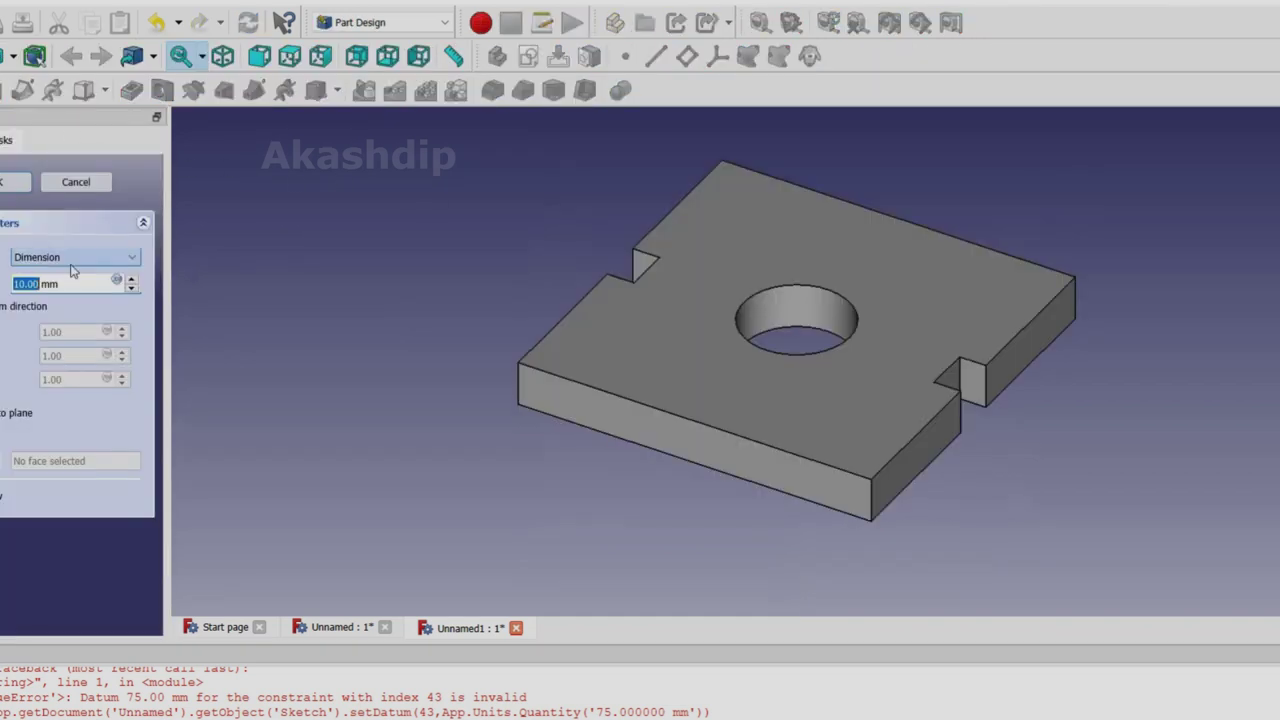
click(130, 280)
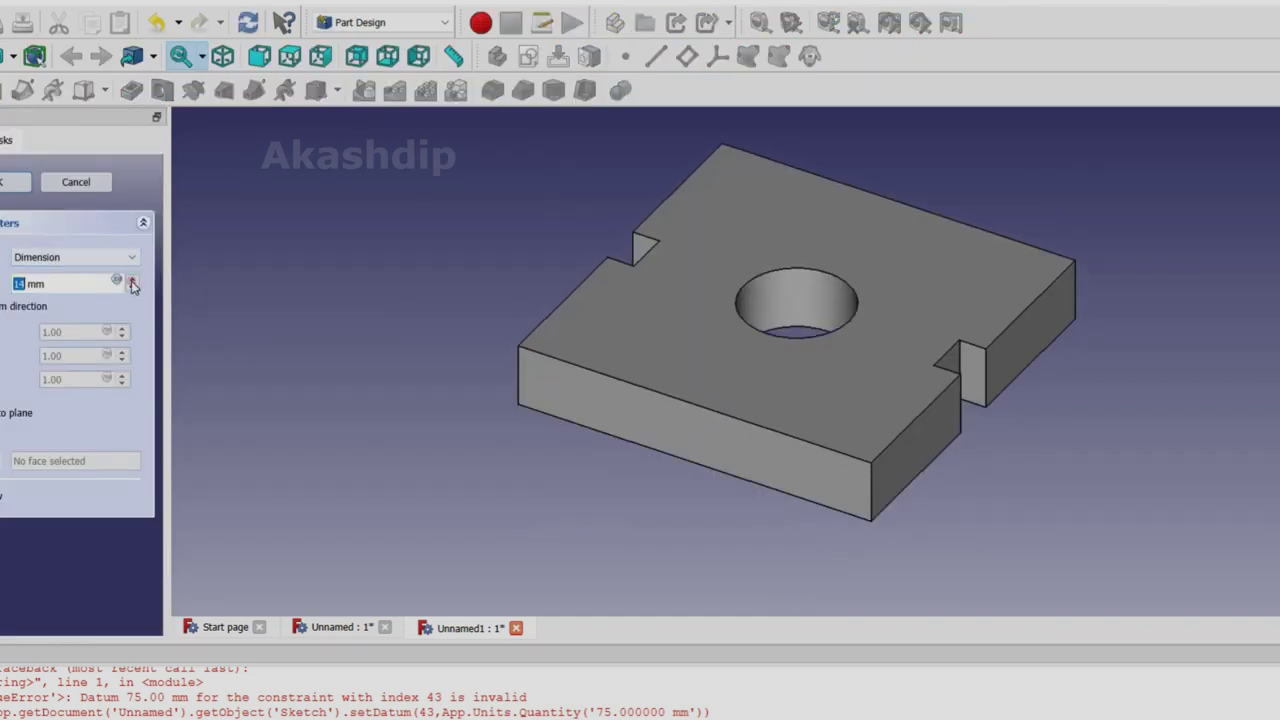
click(131, 281)
click(131, 281)
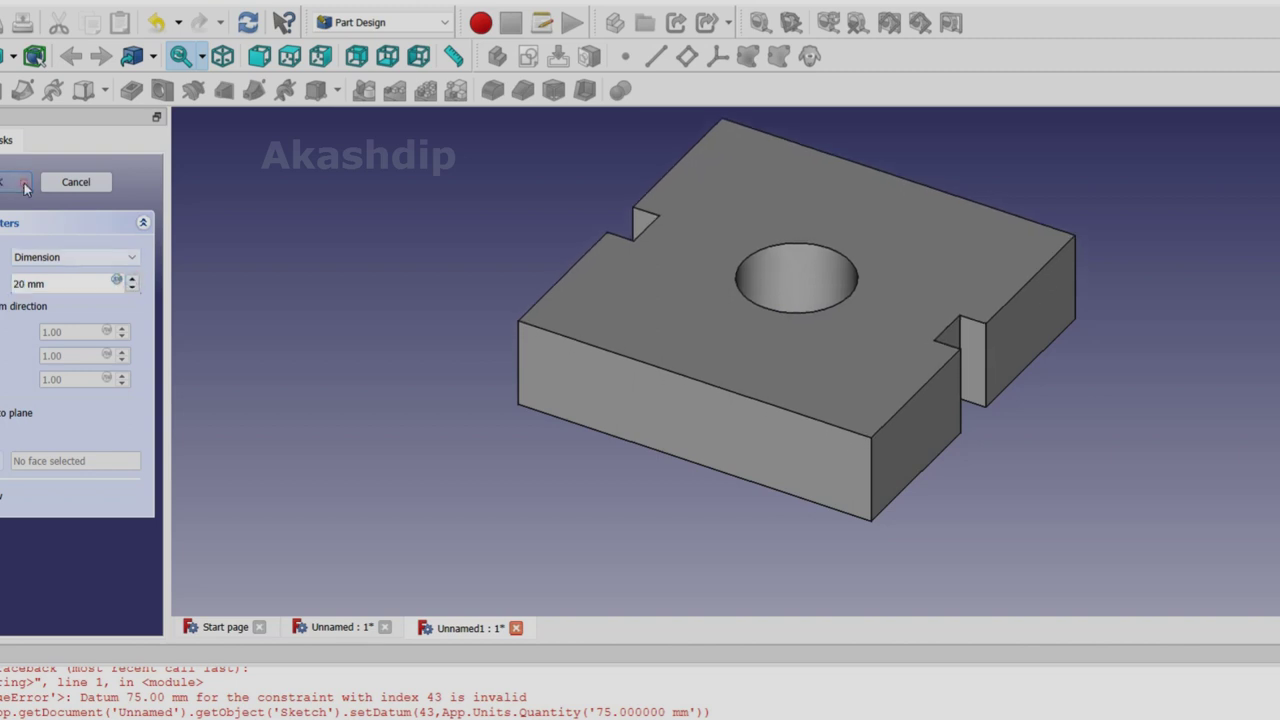
key(Return)
View the finished plate from the front and then in isometric.
mouse_move(343, 321)
middle_down()
mouse_move(343, 371)
mouse_move(328, 321)
middle_up()
click(259, 56)
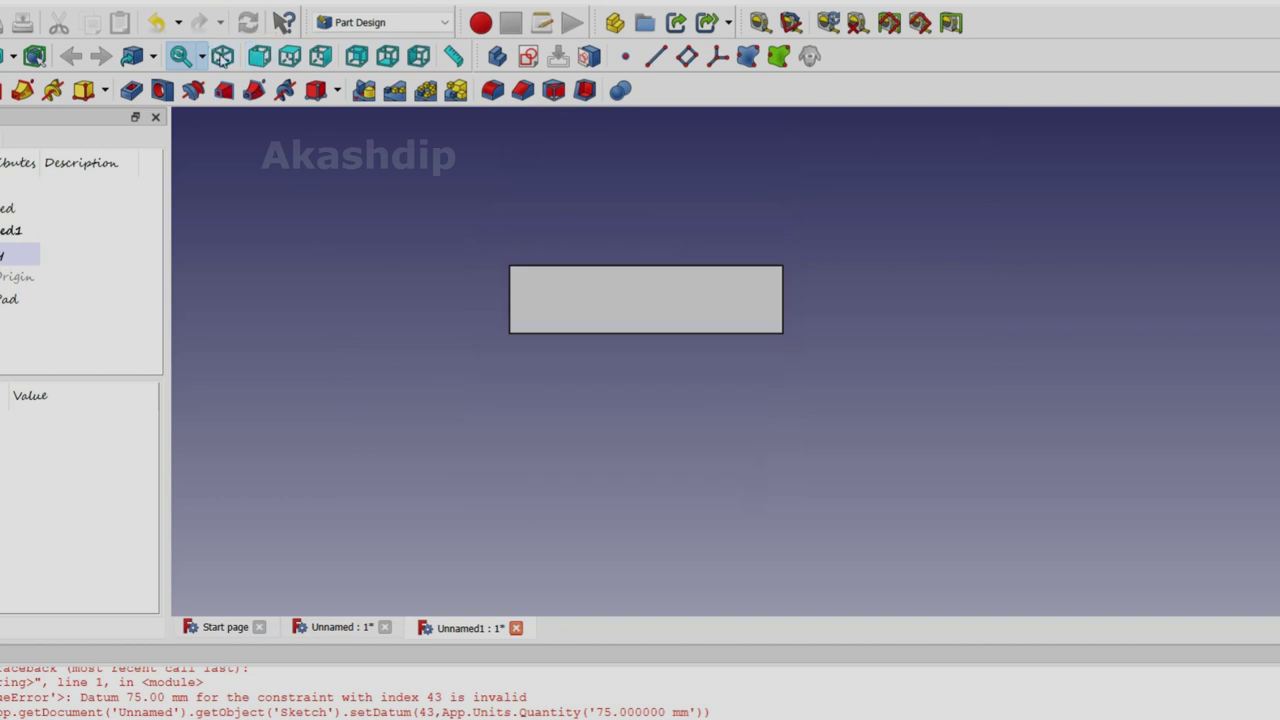
click(222, 56)
click(538, 274)
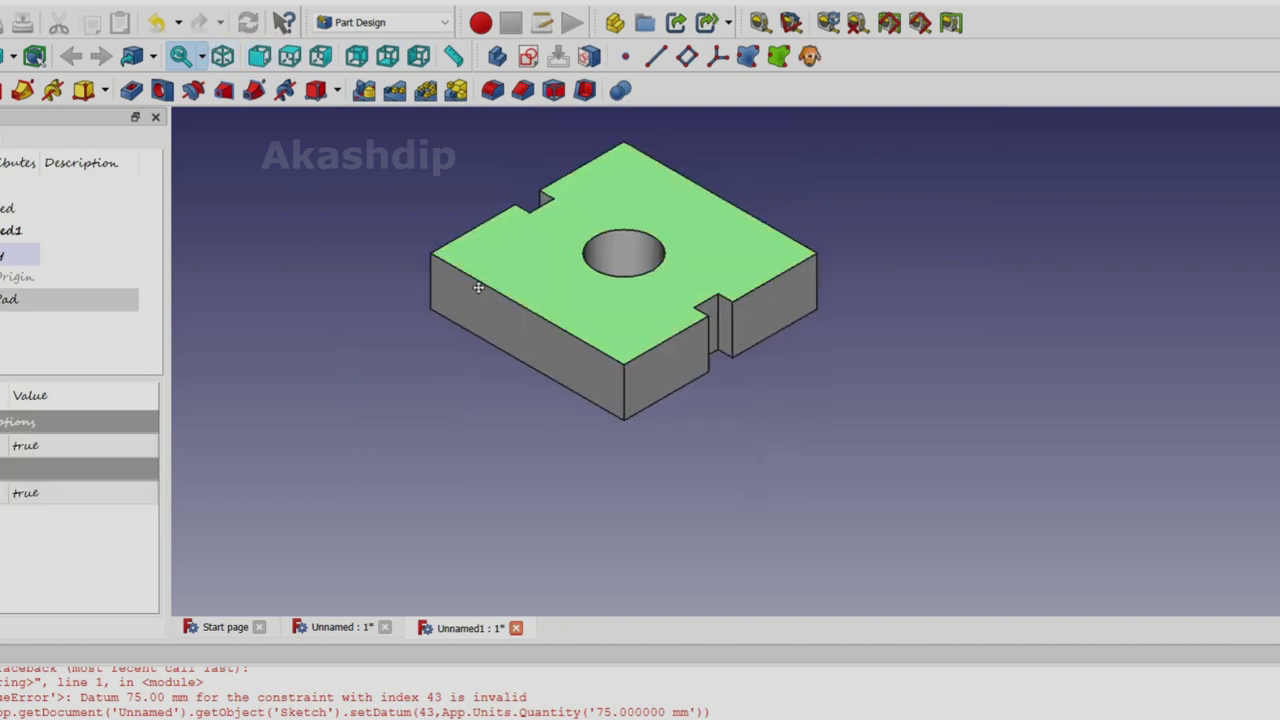
middle_drag(516, 280, 438, 300)
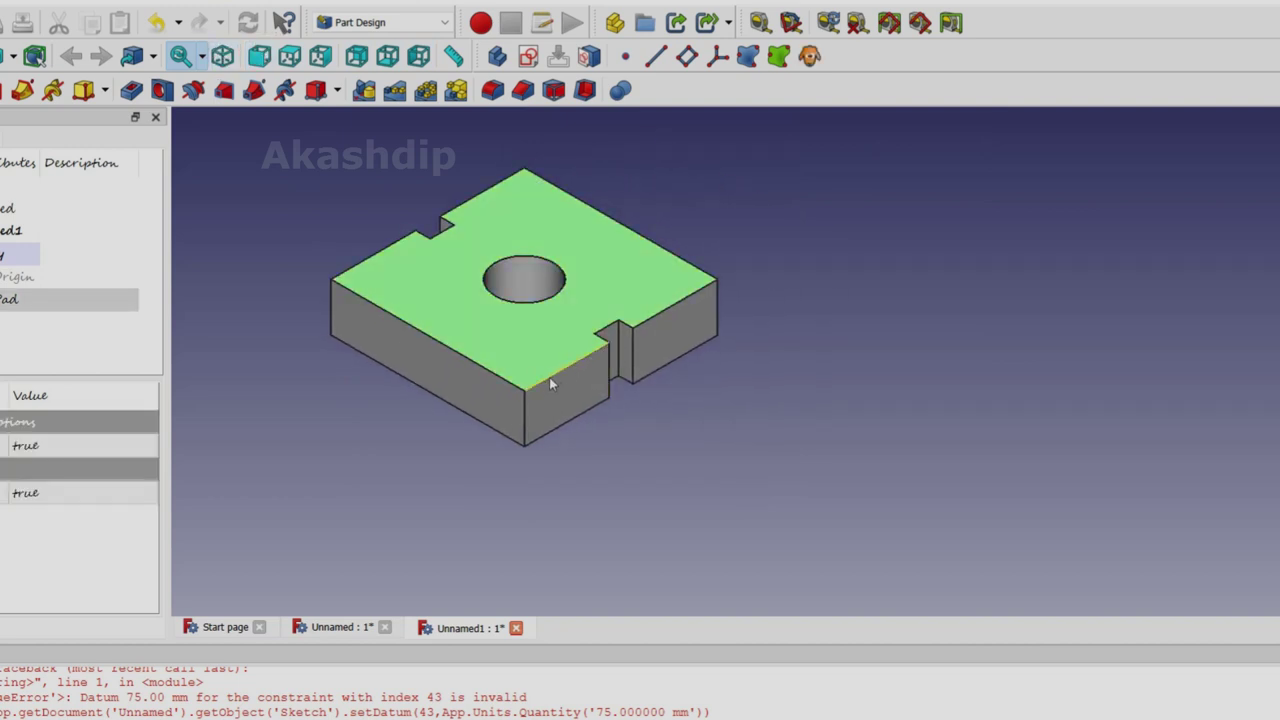